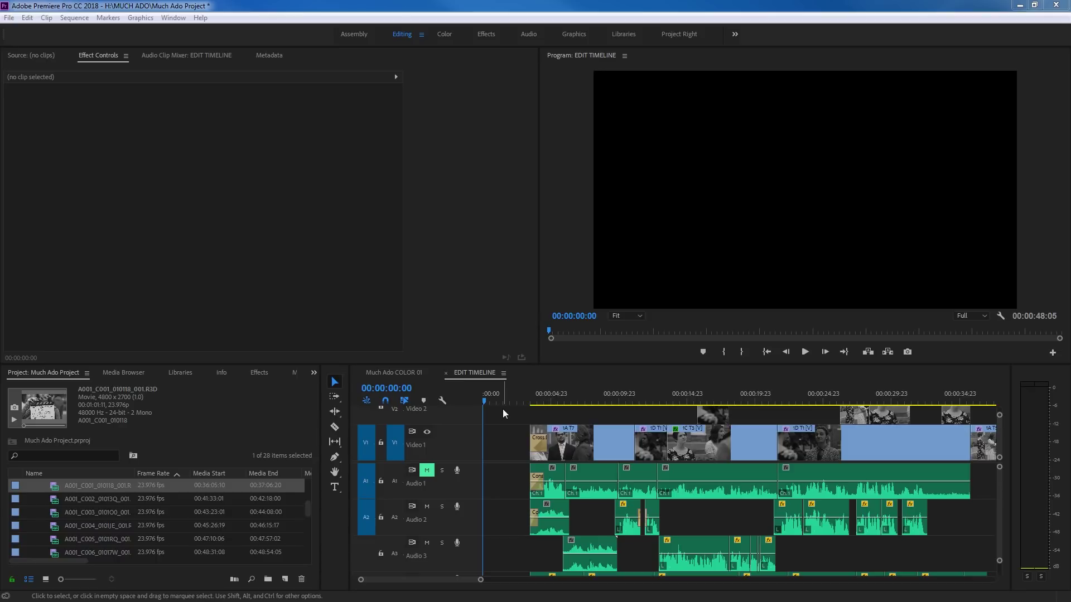
Step: Load RED clip A001_C001_010118_001.R3D in the source monitor, scrub to the wedding shot, and open Calculator
key(shift+o)
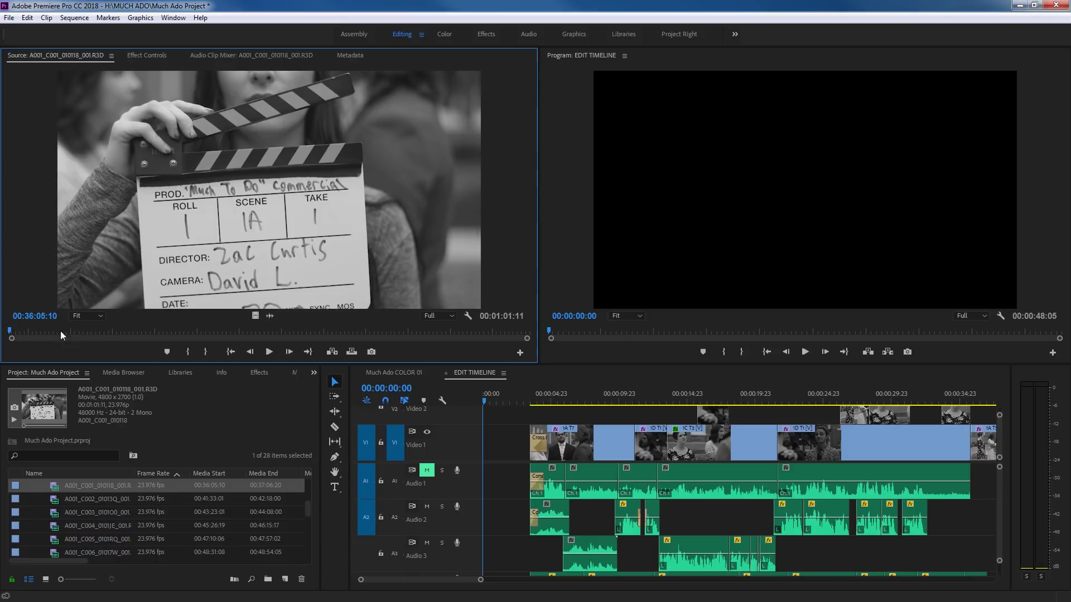
drag(84, 332, 299, 340)
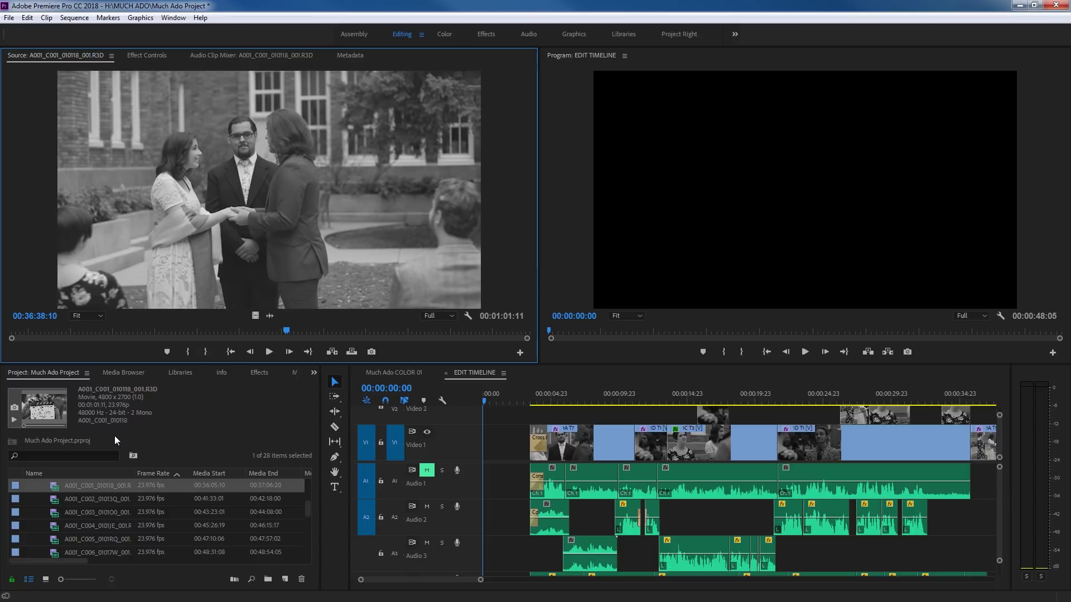
key(XF86Calculator)
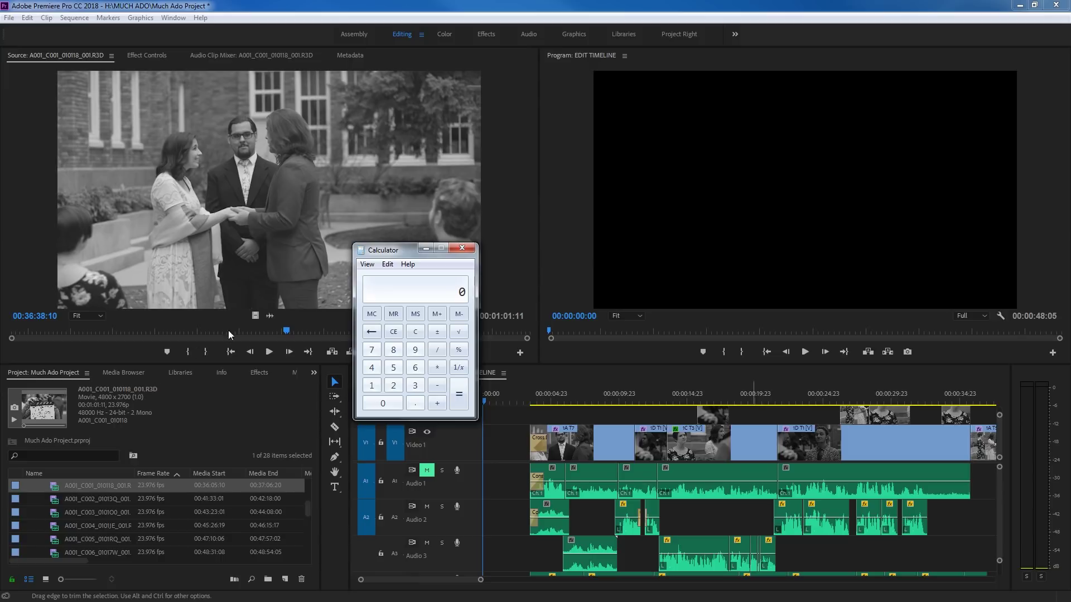
Step: Divide 4800 by 2700 in Calculator for a 1.777777777777778 aspect ratio, then close it
drag(380, 252, 257, 290)
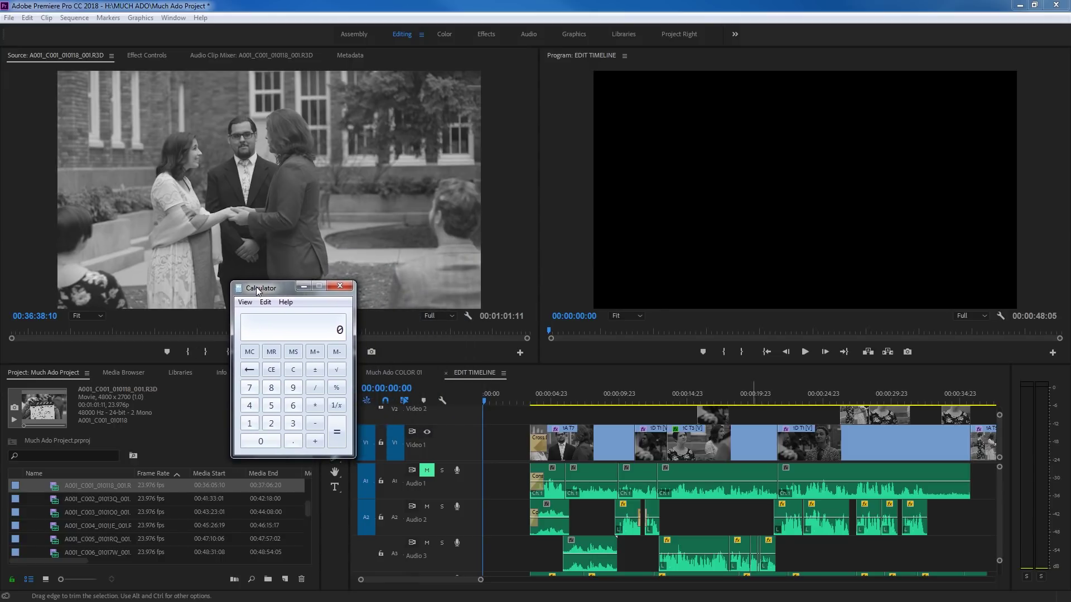
text(4800)
key(slash)
text(2700)
key(Return)
click(340, 288)
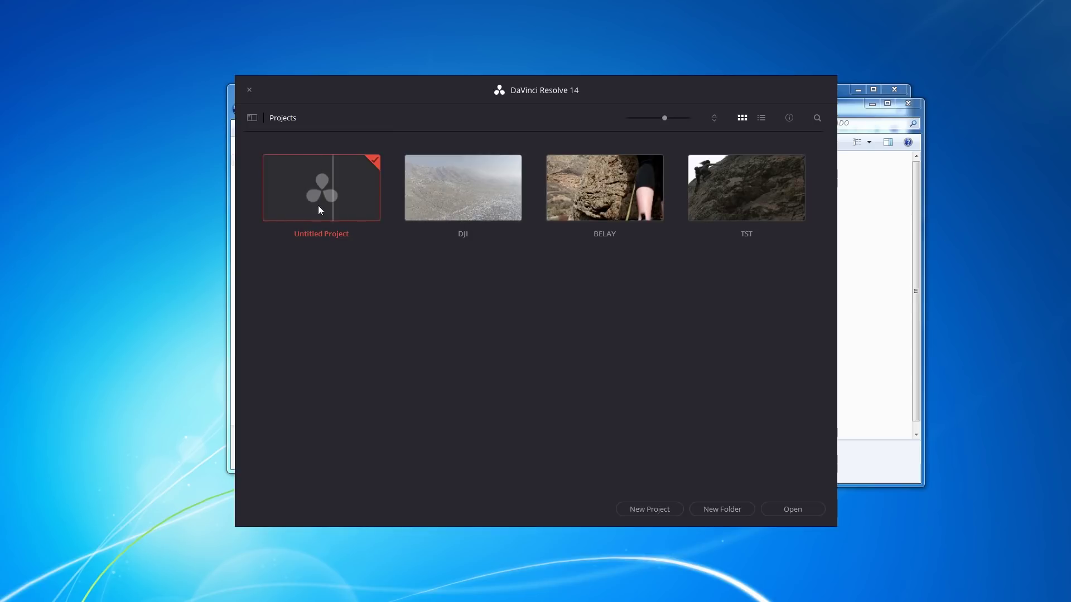
Step: Set the Untitled Project's timeline frame rate to 23.976 fps in Project Settings
right_click(308, 190)
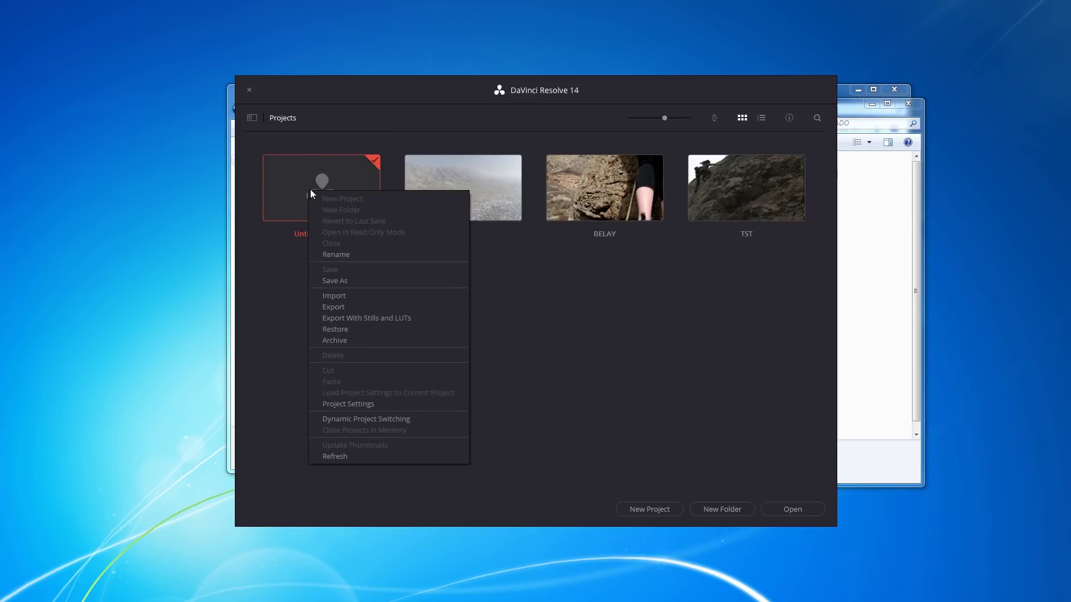
click(341, 403)
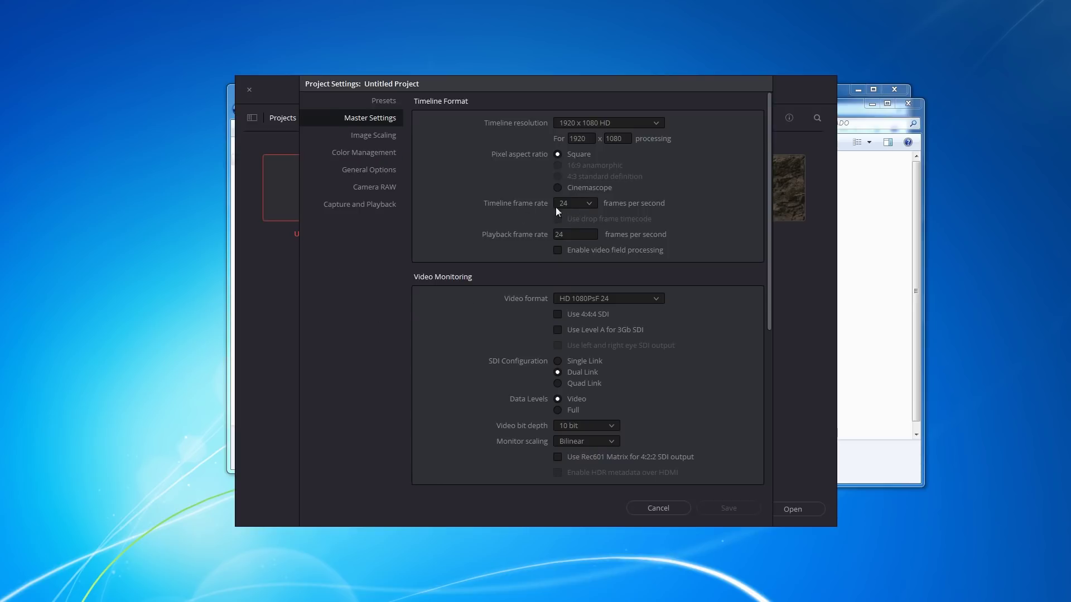
click(580, 203)
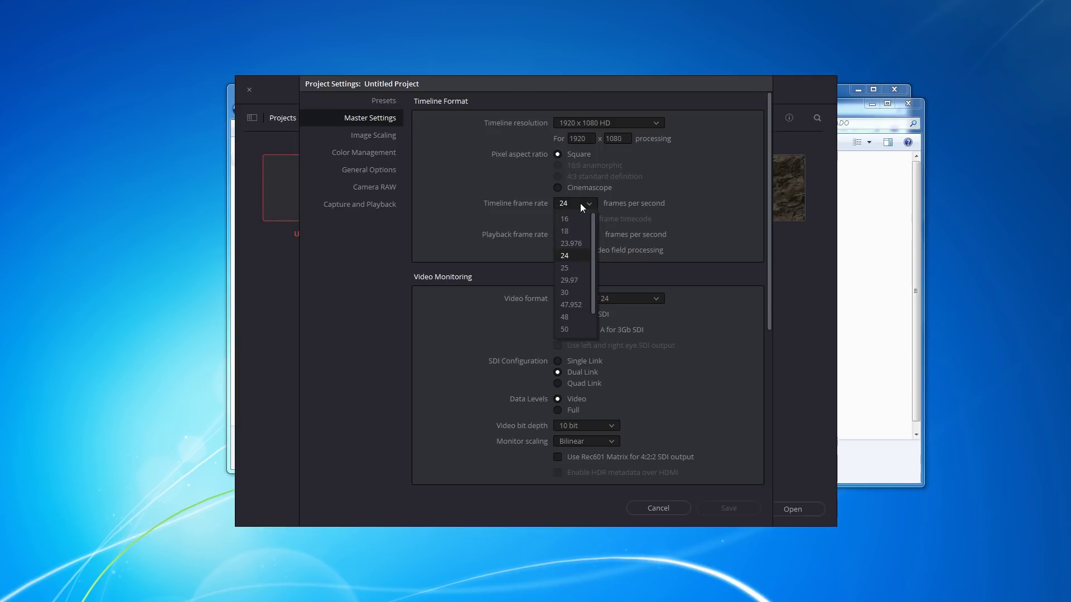
click(572, 243)
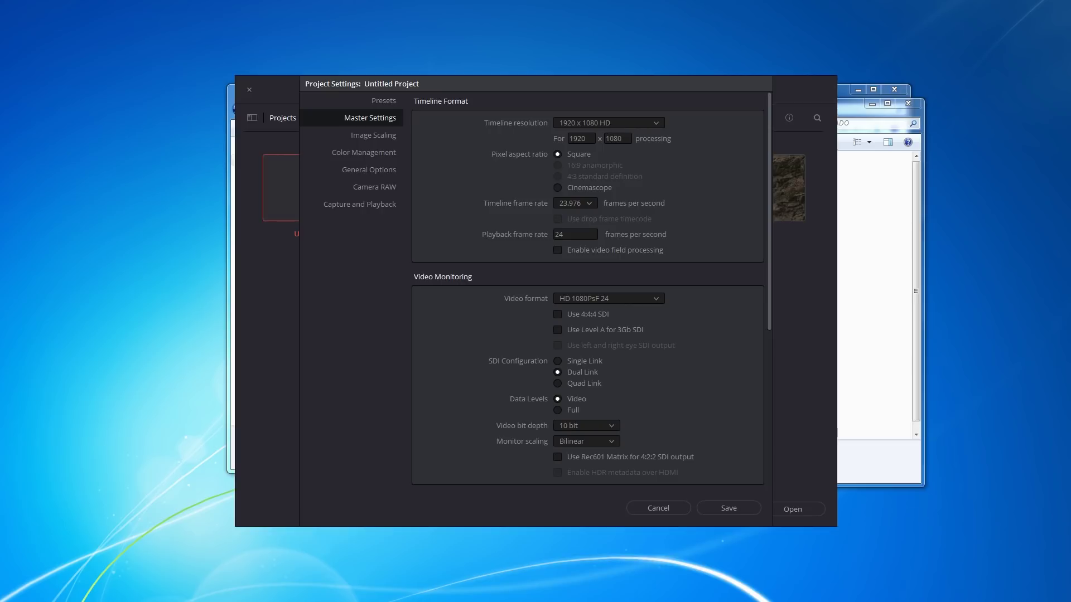
Step: Confirm 1920 ÷ 1080 also gives 1.777777777777778 in Calculator, then save the project settings
drag(920, 192, 550, 186)
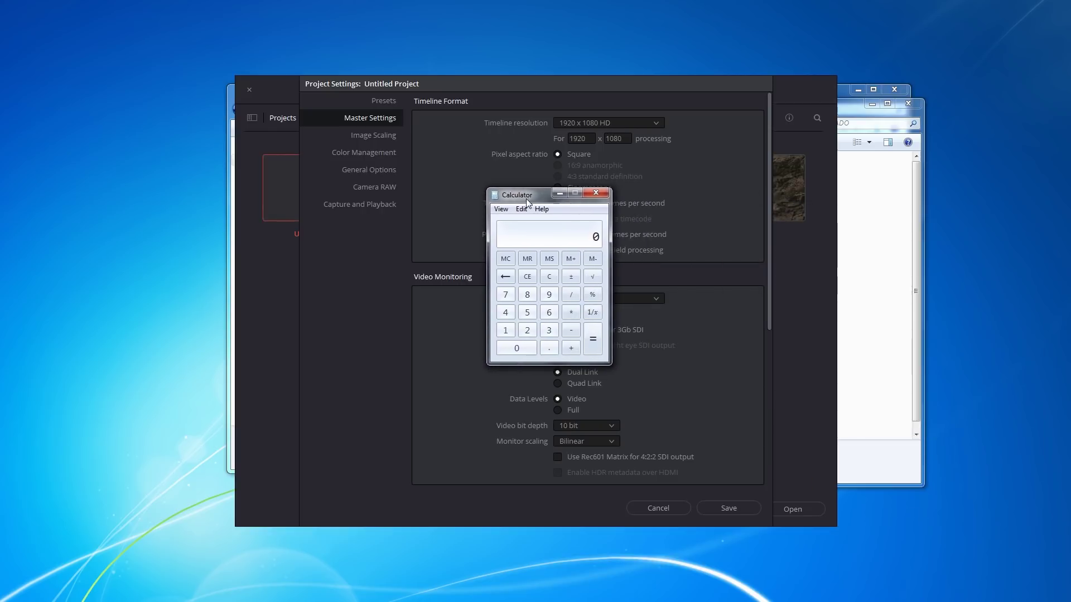
text(1920/1080)
key(Return)
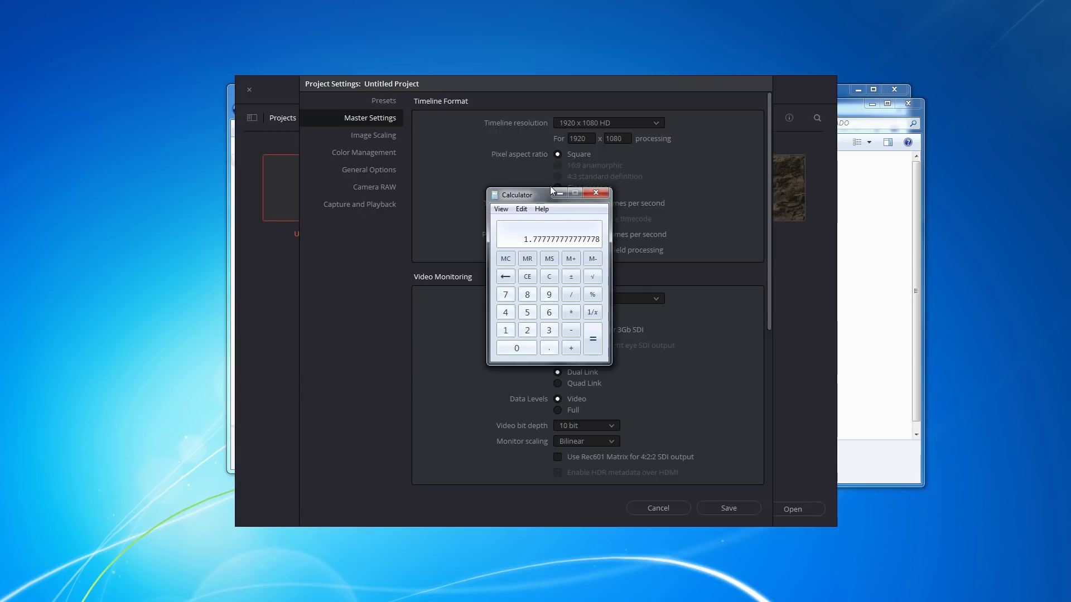
click(597, 192)
click(719, 504)
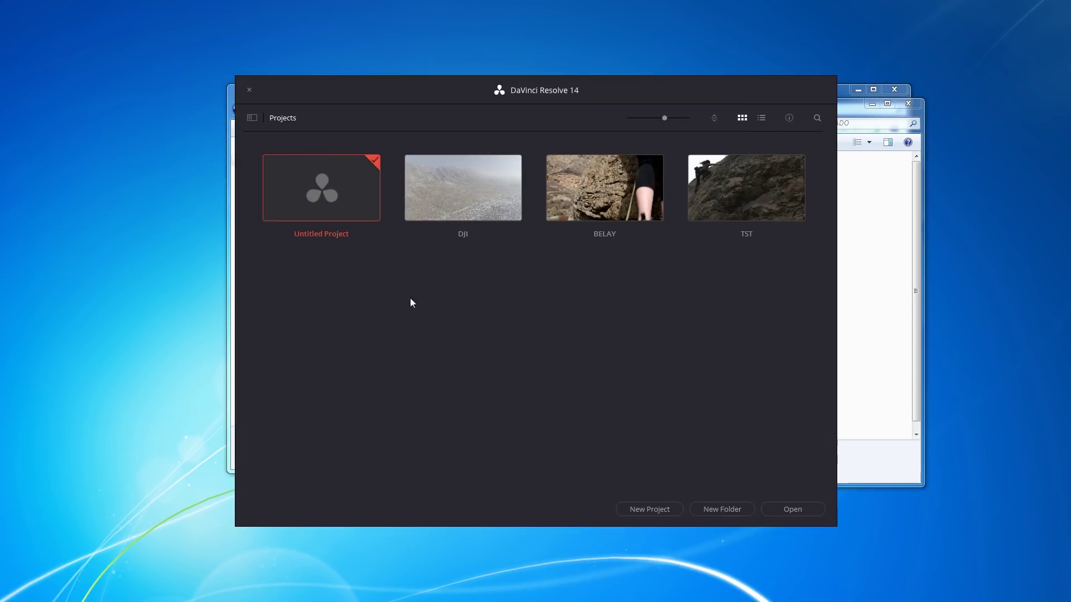
Step: Rename the project to 'Much Ado PROXIES' and open it on the Edit page
right_click(328, 188)
click(373, 250)
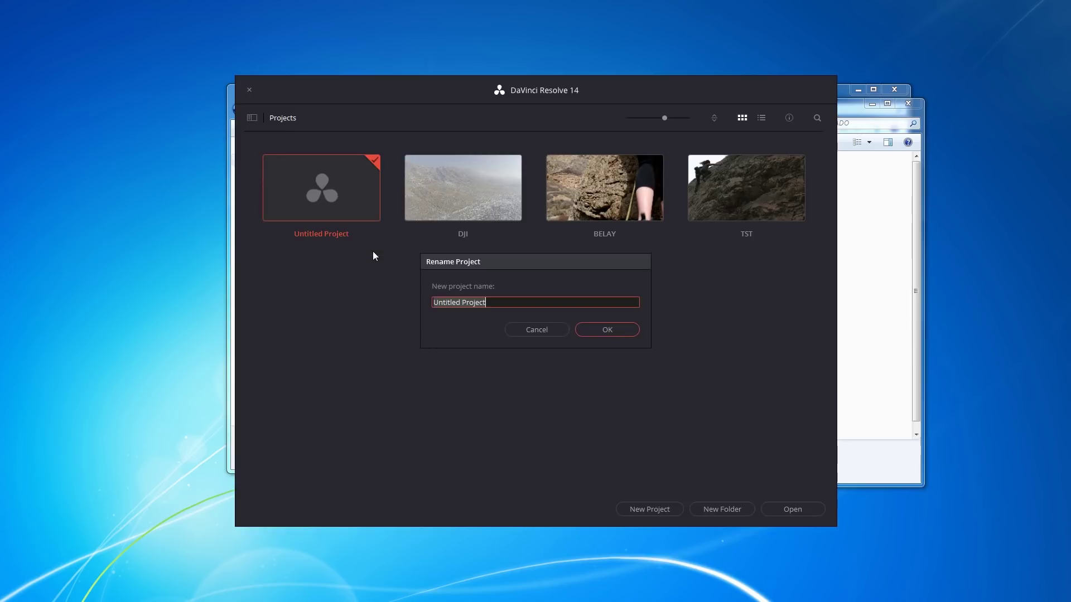
text(Much Ado PROXIES)
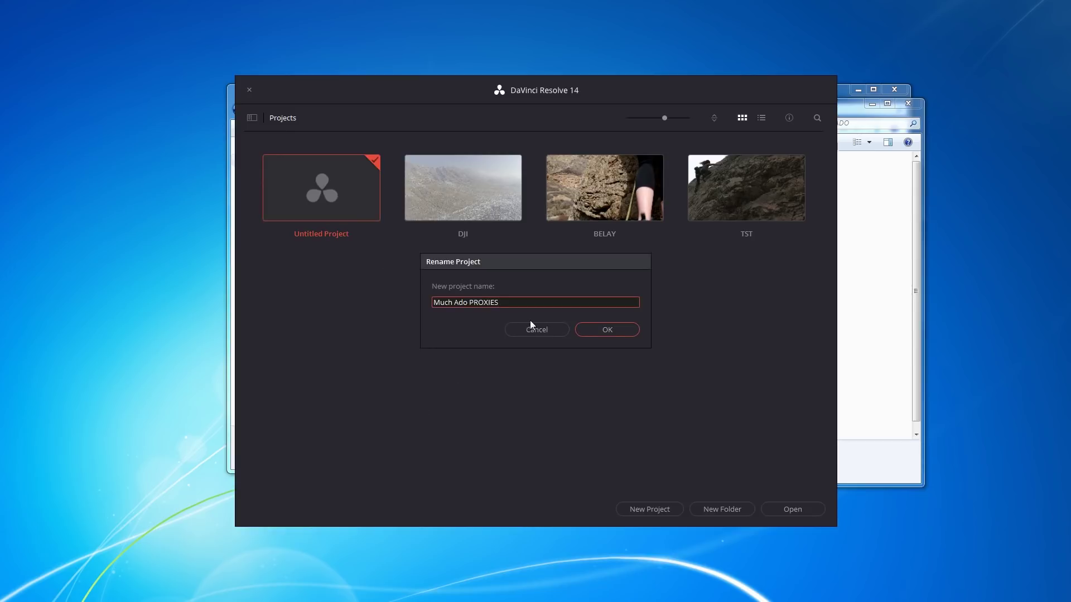
click(609, 330)
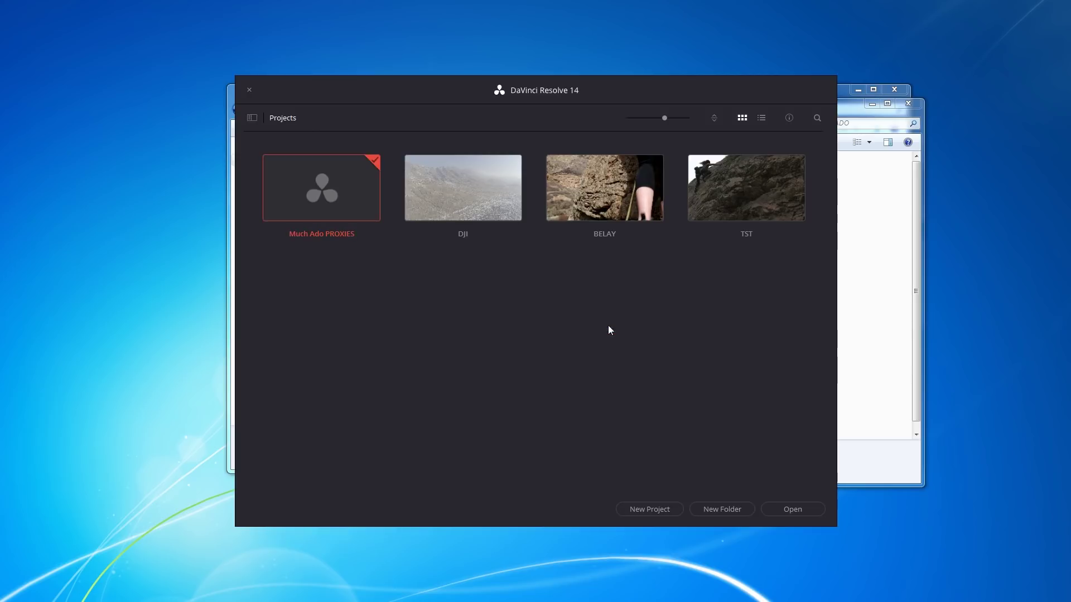
double_click(321, 190)
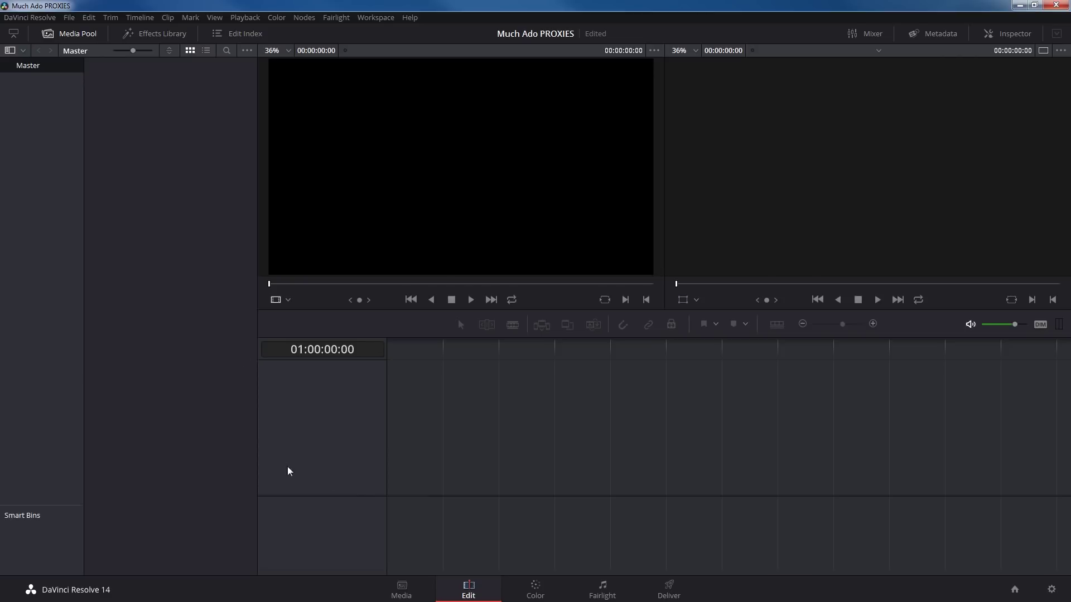
Step: On the Media page, browse to the H:\MUCH ADO\VIDEO\A001_01010B.RDM folder
click(402, 590)
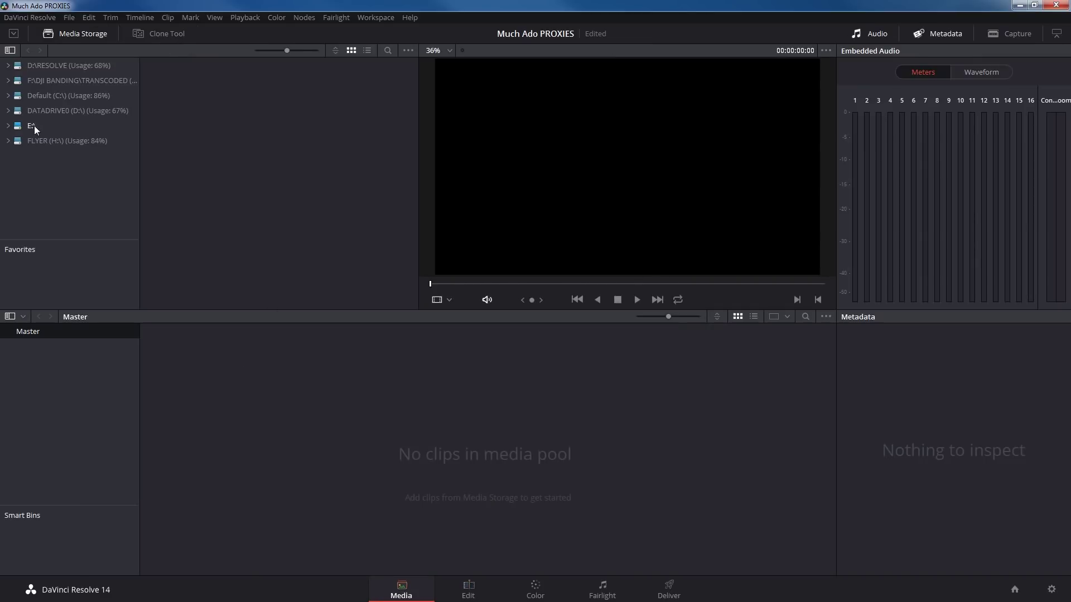
click(8, 141)
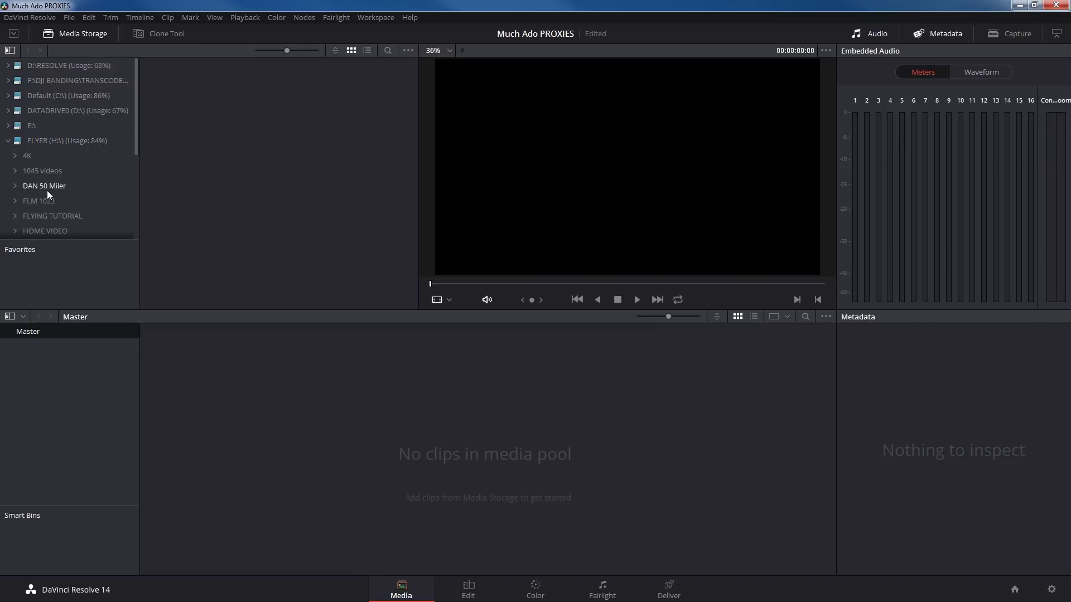
scroll(49, 195, down, 2)
scroll(49, 196, down, 3)
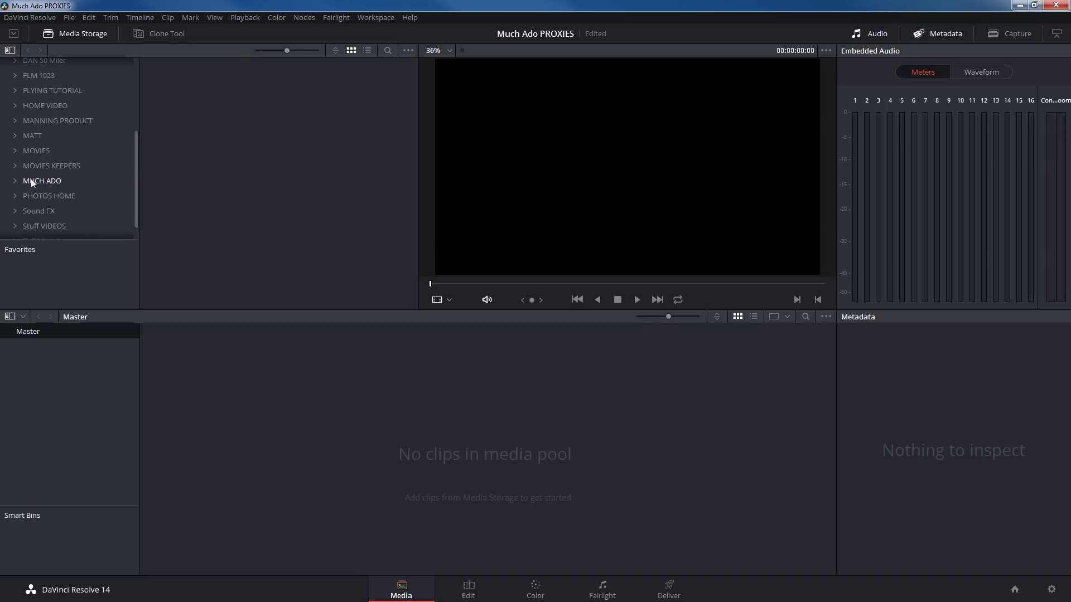
click(31, 181)
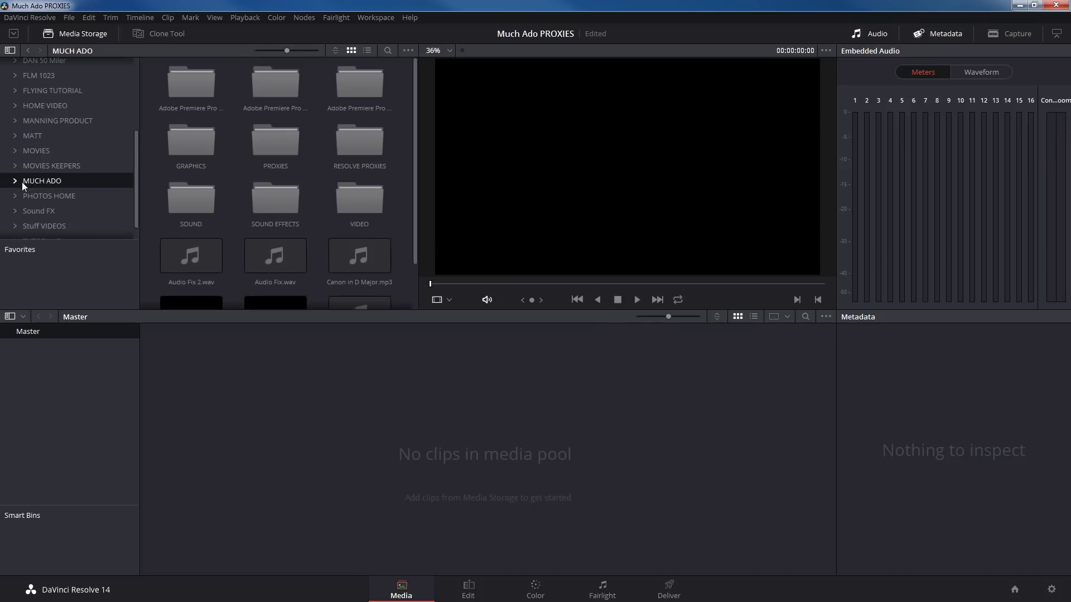
double_click(355, 199)
double_click(207, 88)
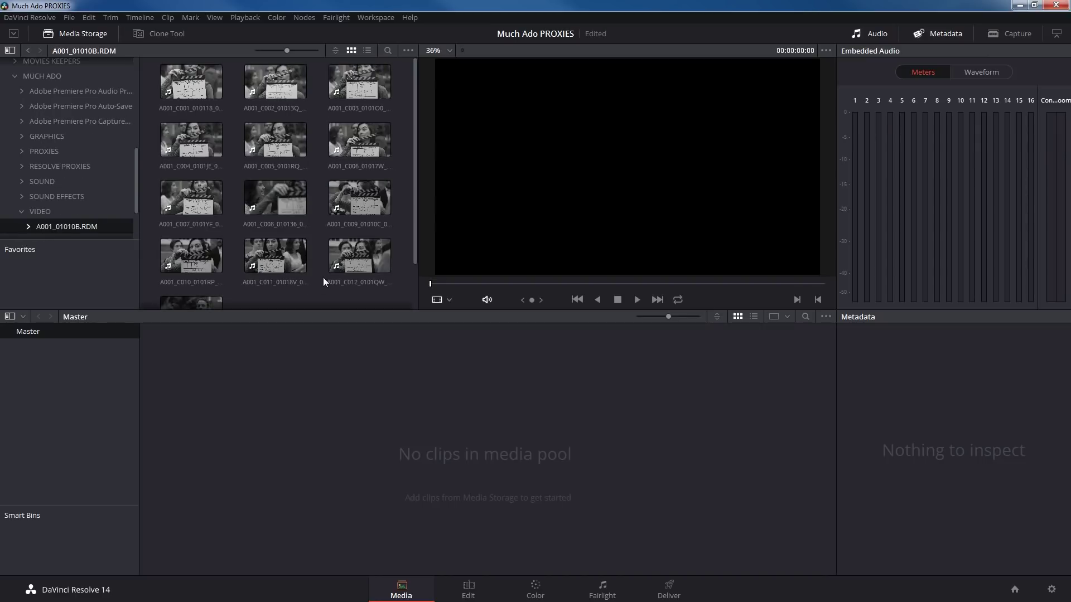
Step: Add all 13 RED clips to the Master media pool, preview several, and return to Edit
key(ctrl+a)
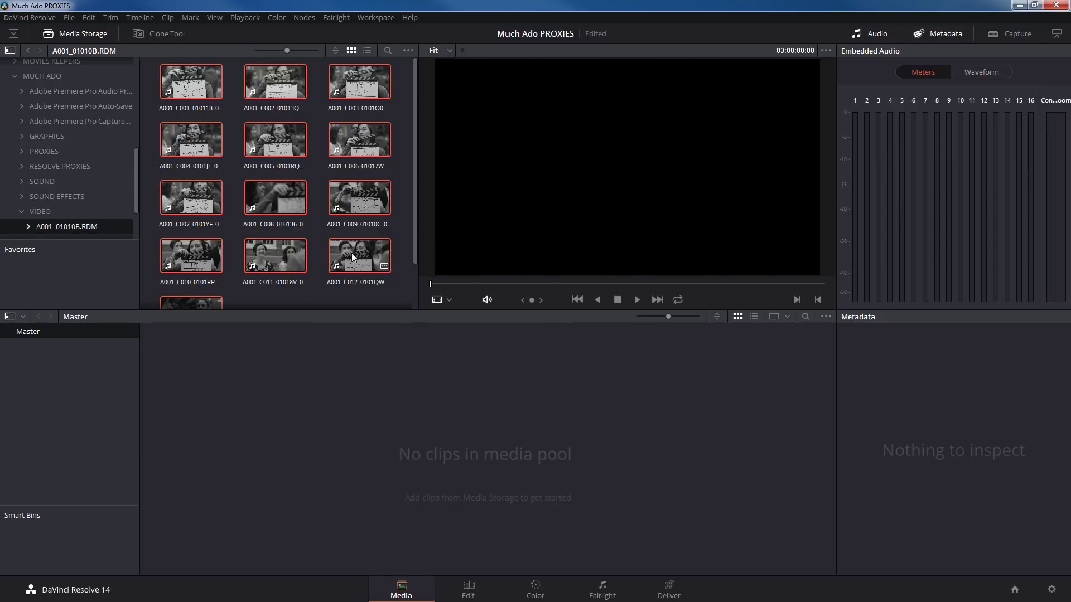
click(351, 253)
drag(353, 253, 356, 493)
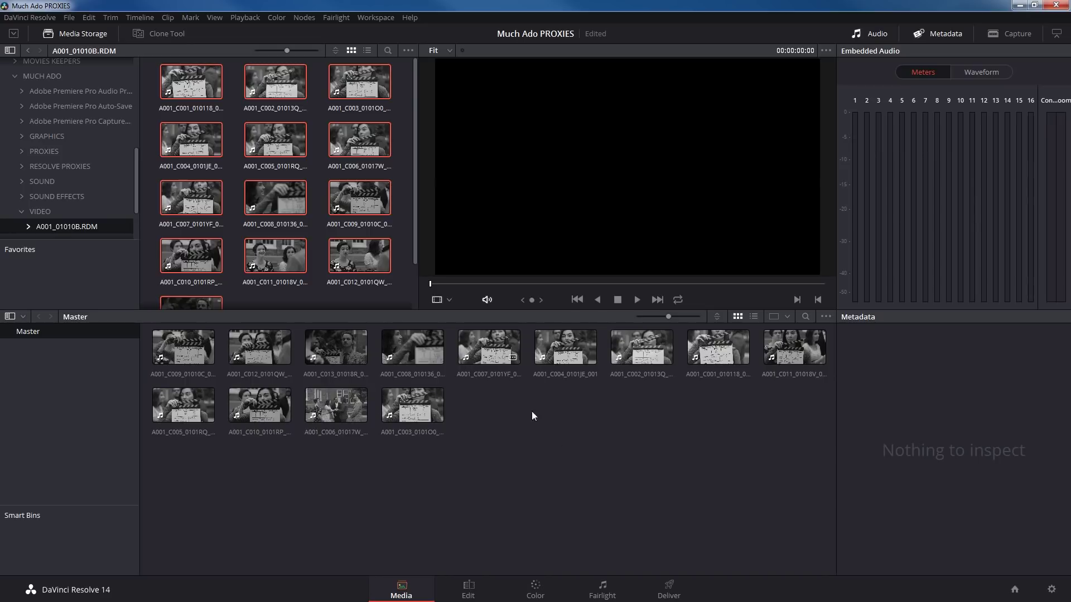
click(568, 374)
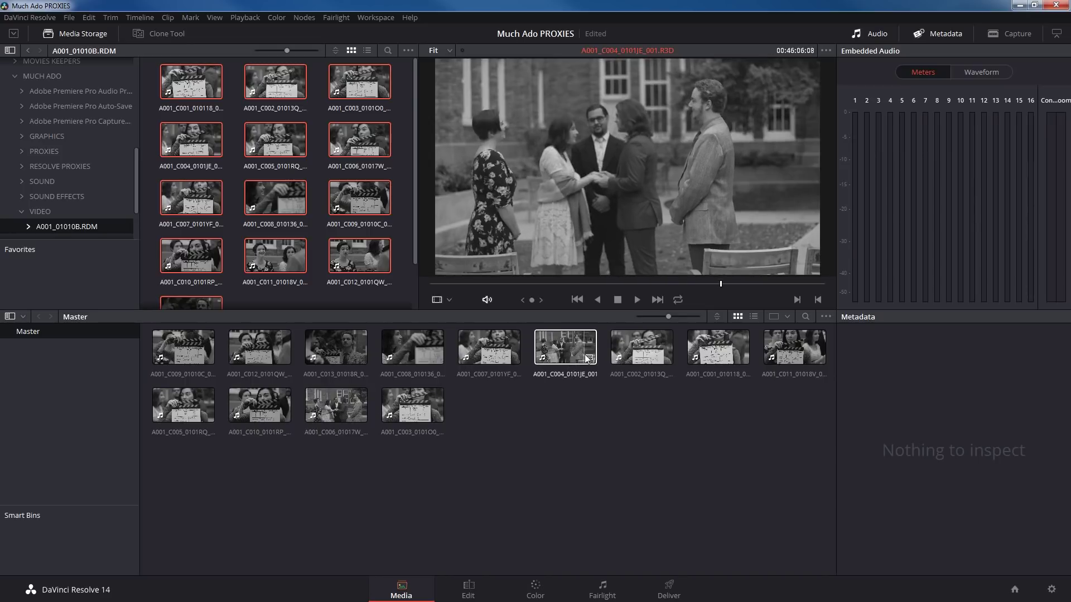
click(633, 364)
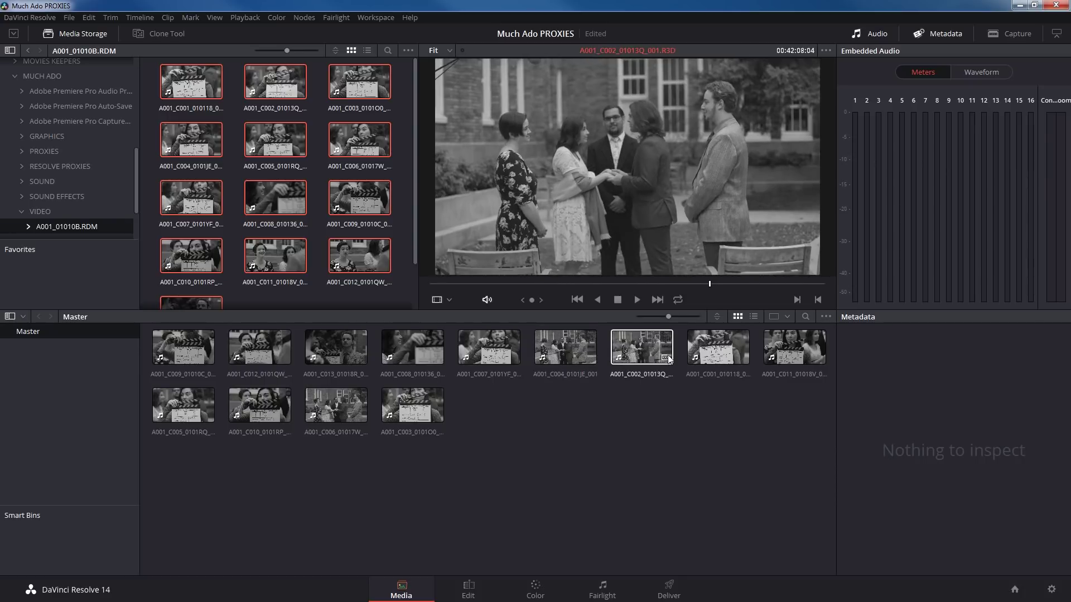
click(700, 356)
click(703, 388)
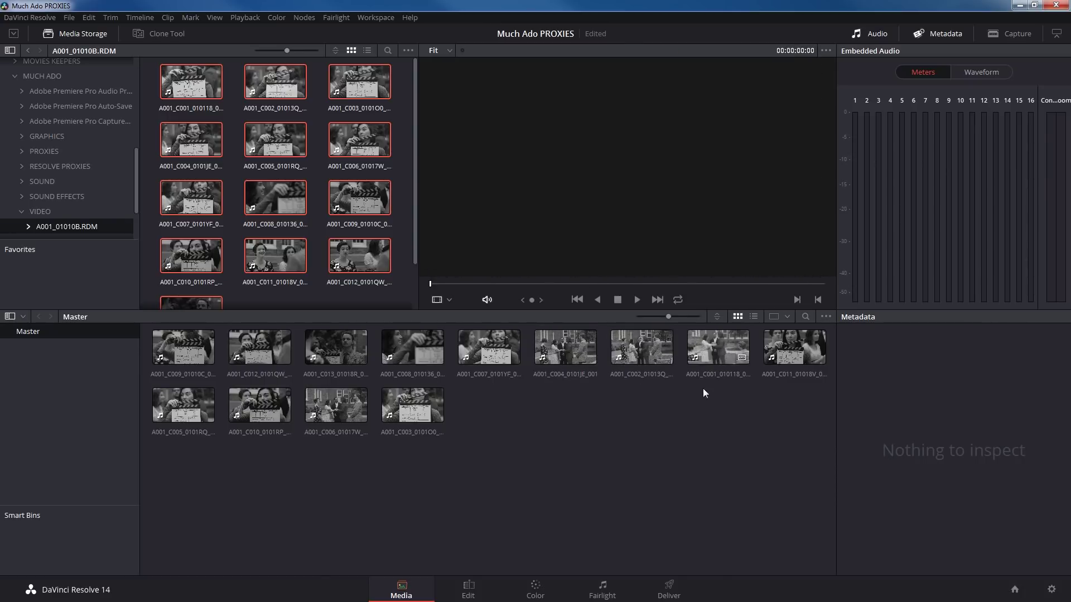
click(468, 588)
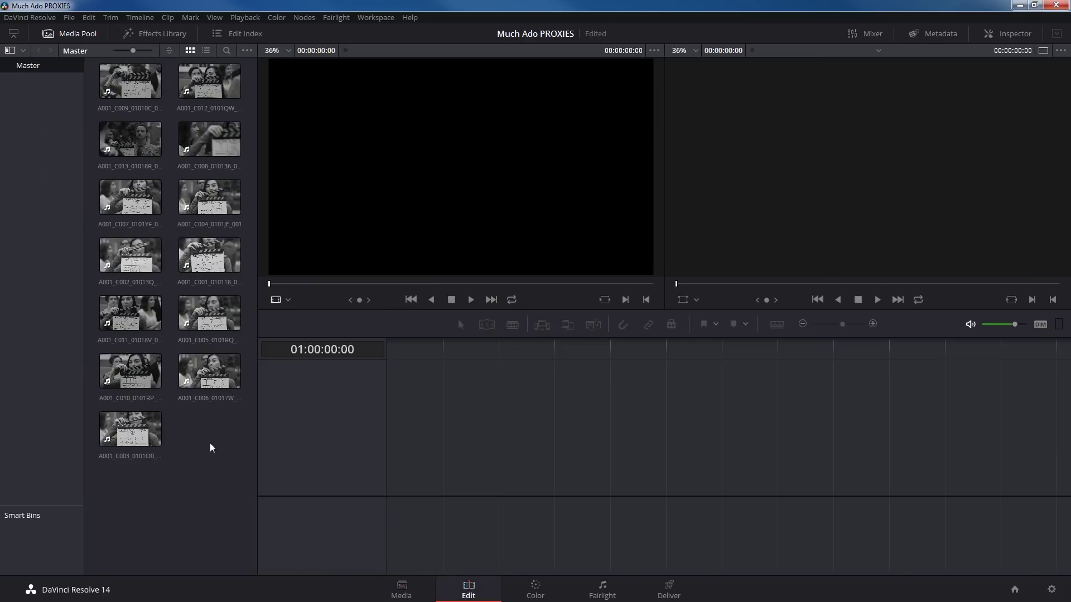
Step: Put all 13 media-pool clips onto a new Timeline 1 and move to the Color page
key(ctrl+a)
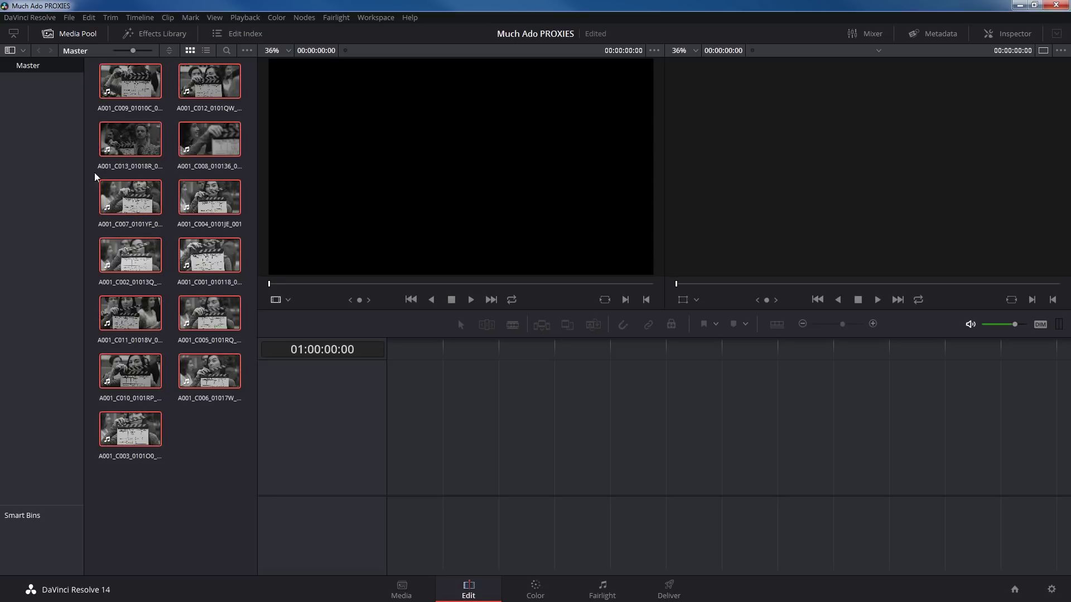
double_click(128, 89)
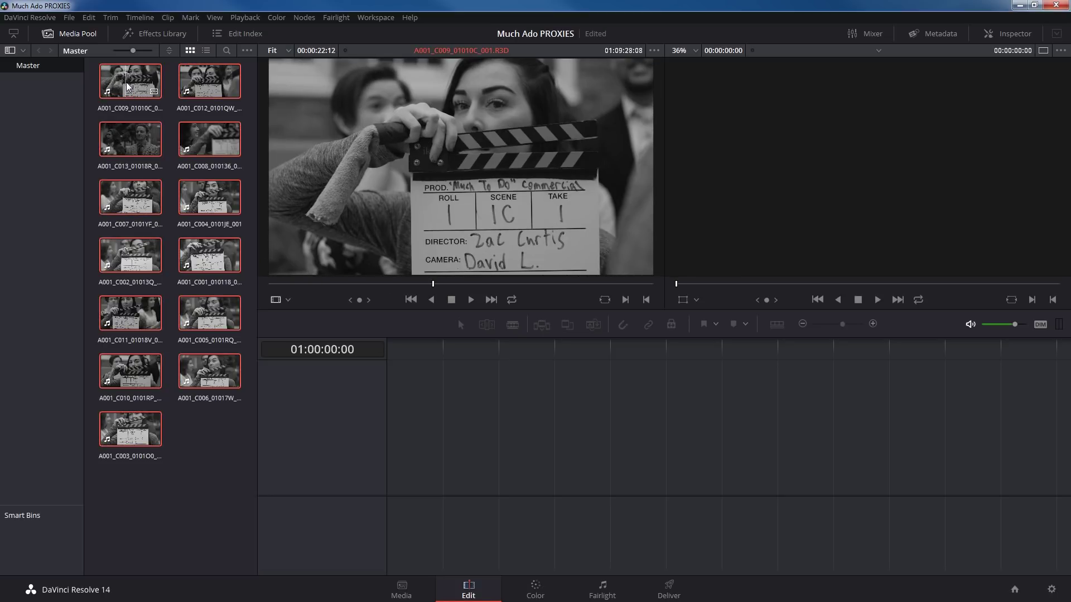
drag(128, 87, 369, 450)
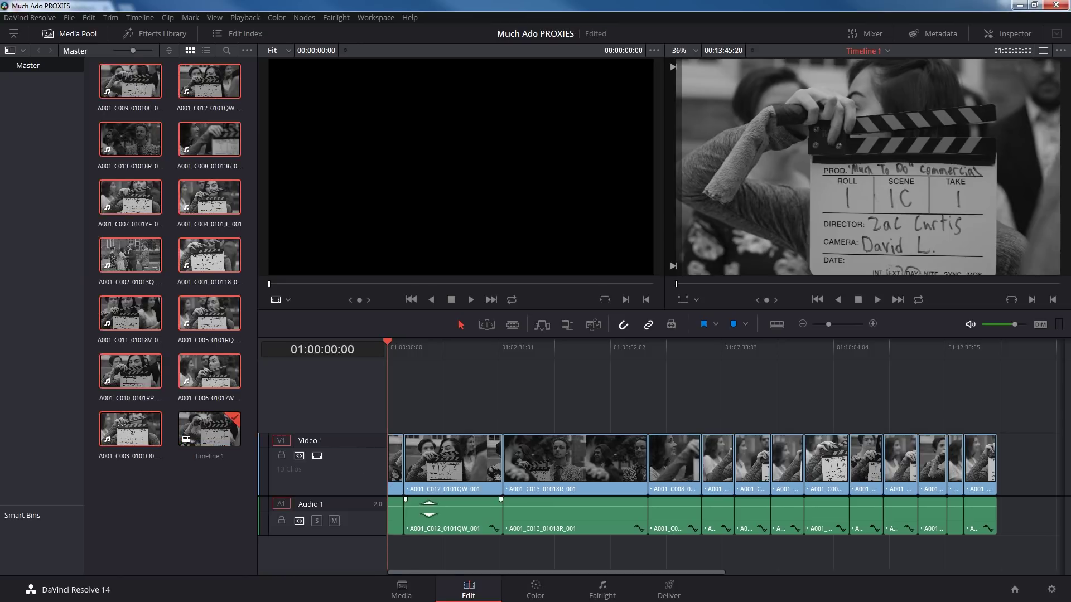
click(535, 586)
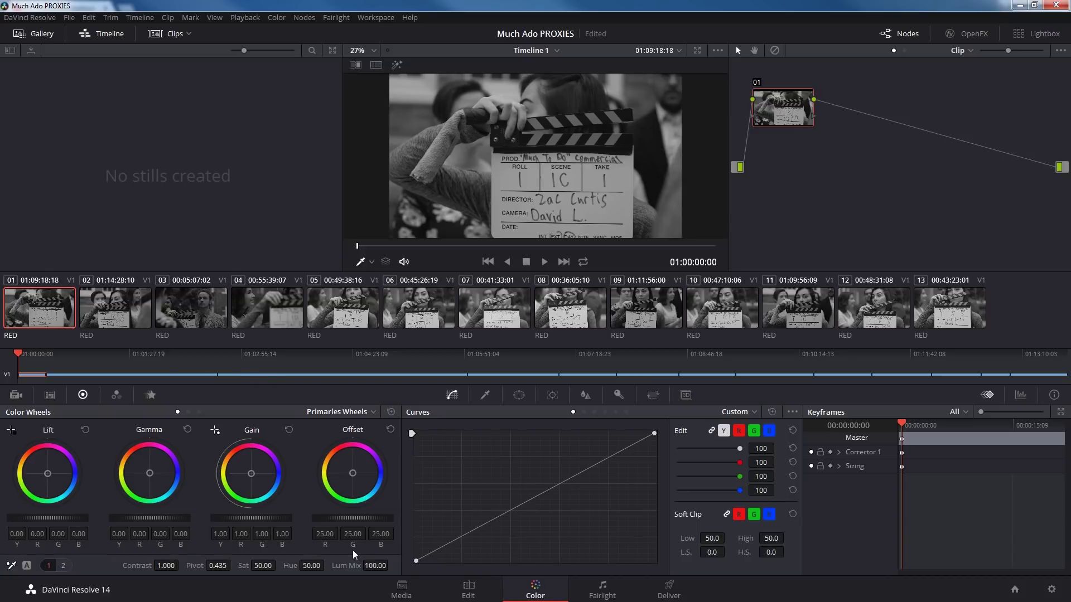
Step: Set clip 01's Camera Raw decoding to RED Default and preview a later frame
click(16, 395)
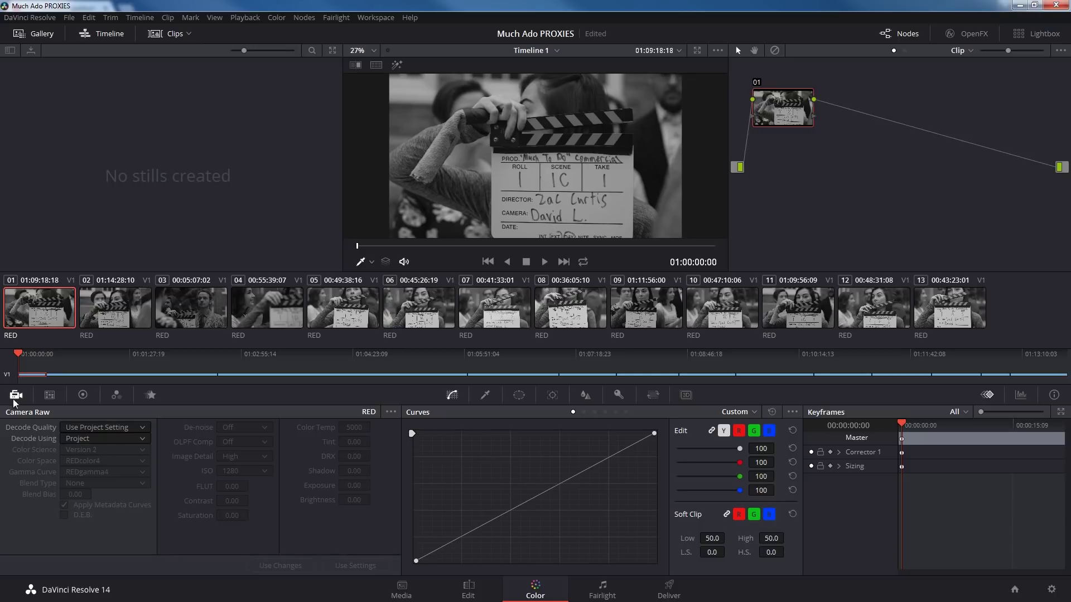
click(93, 439)
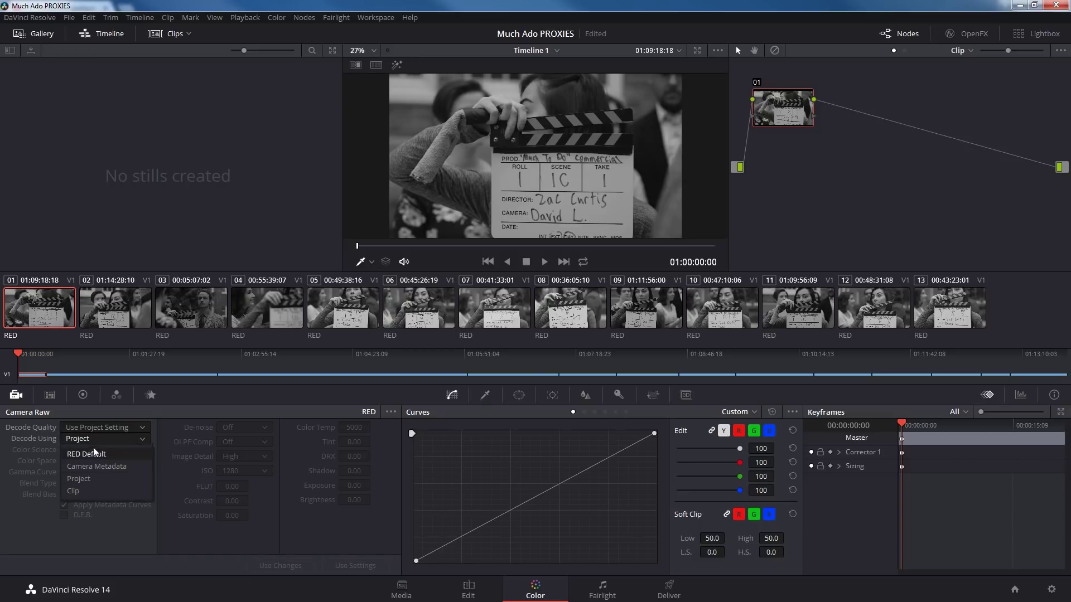
click(95, 455)
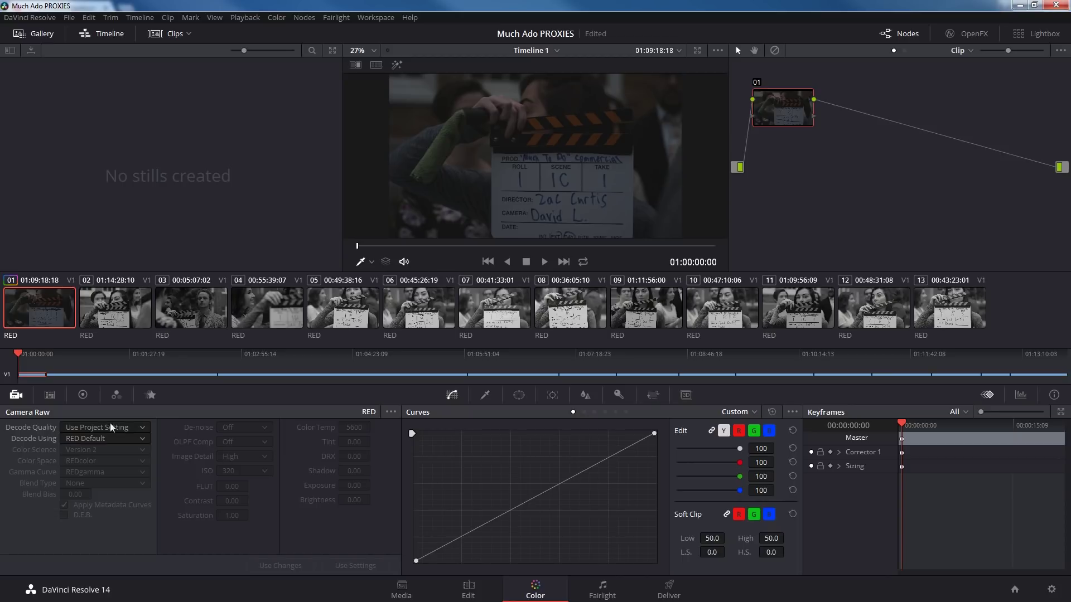
click(82, 396)
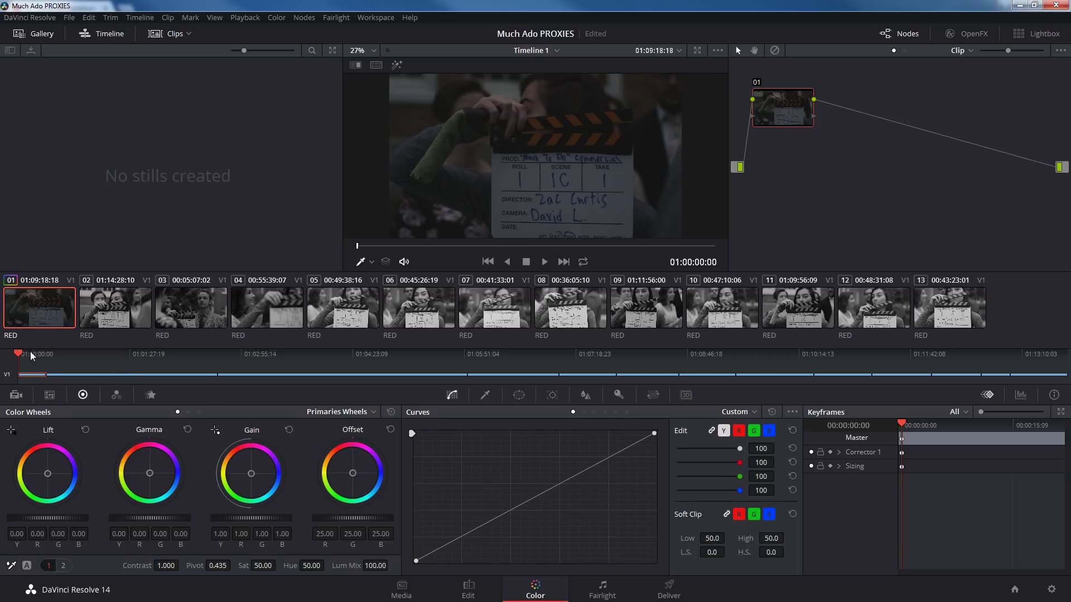
drag(32, 357, 64, 369)
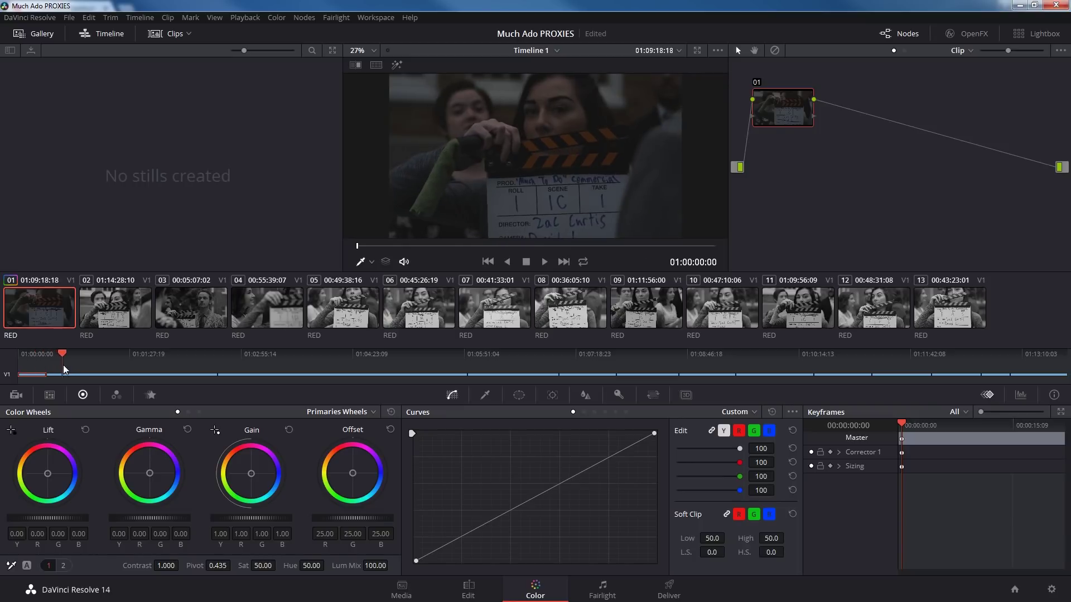
Step: Decode clip 02 with RED Default as well, check a few frames, and return to Color Wheels
click(93, 308)
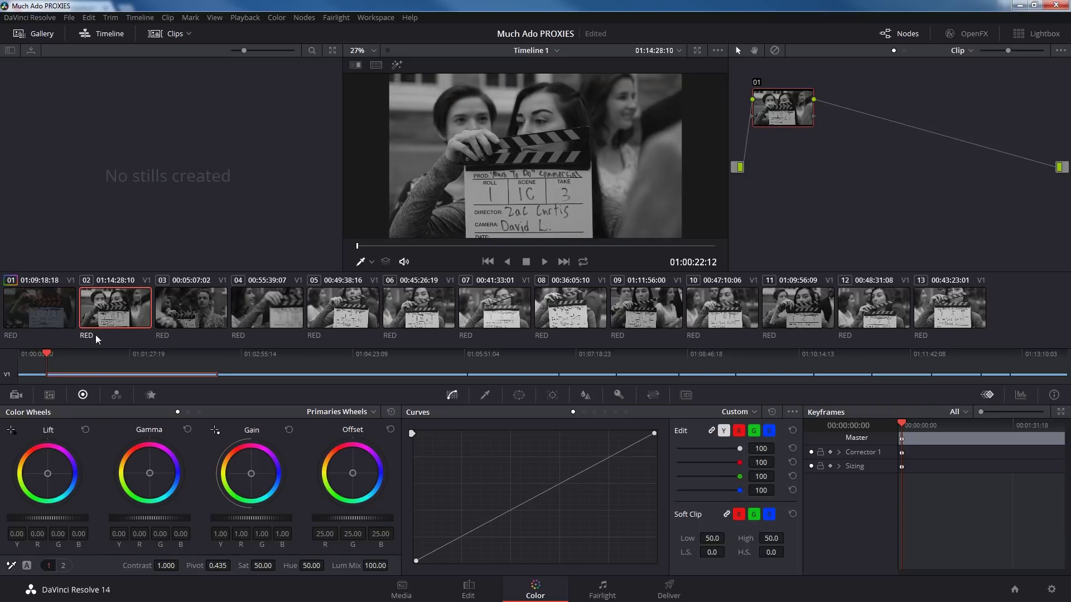
click(28, 397)
click(81, 440)
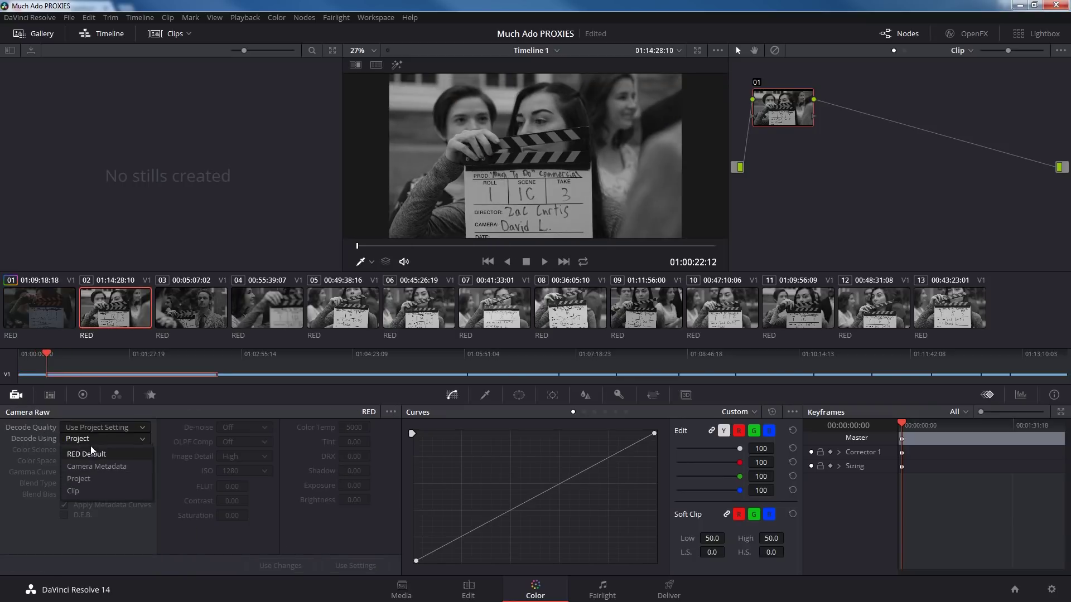
click(87, 454)
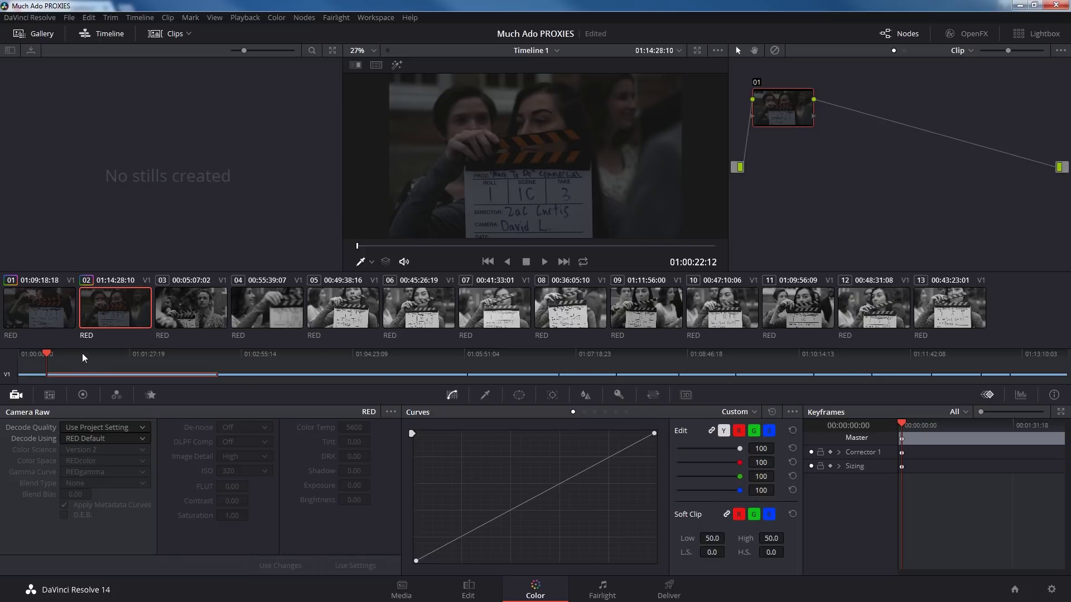
click(97, 364)
click(127, 365)
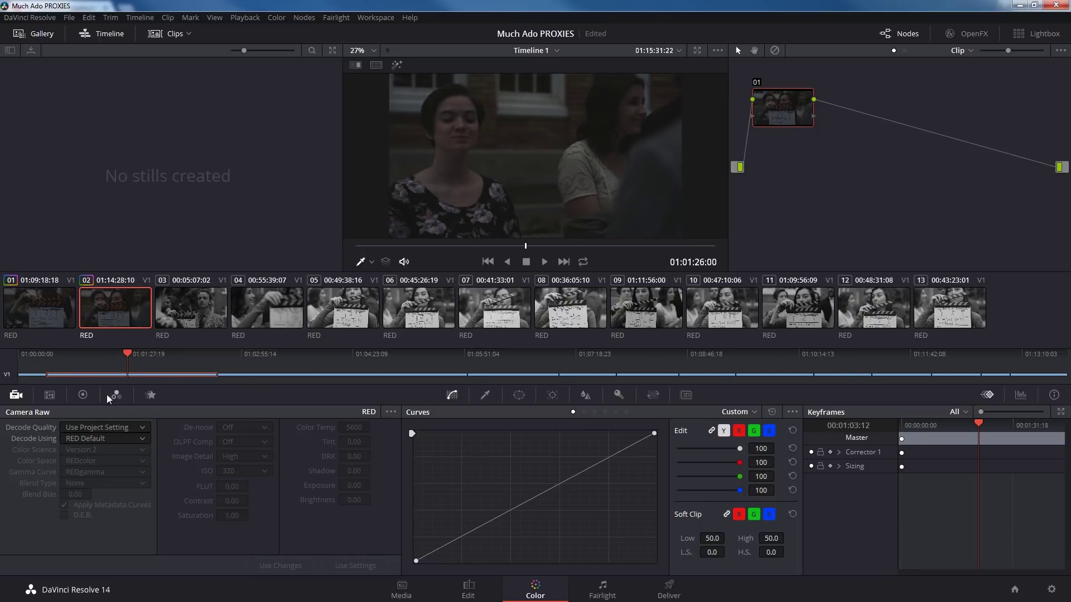
click(83, 395)
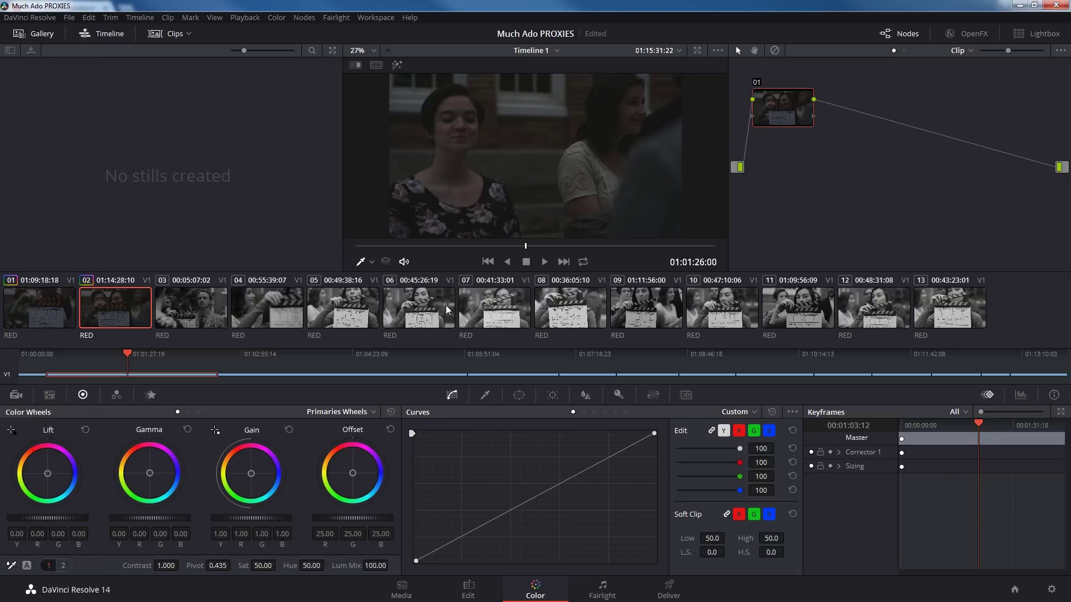
Step: Raise clip 02's gamma to 0.18 and contrast to 1.308, and bend the curve into an S
drag(793, 106, 817, 115)
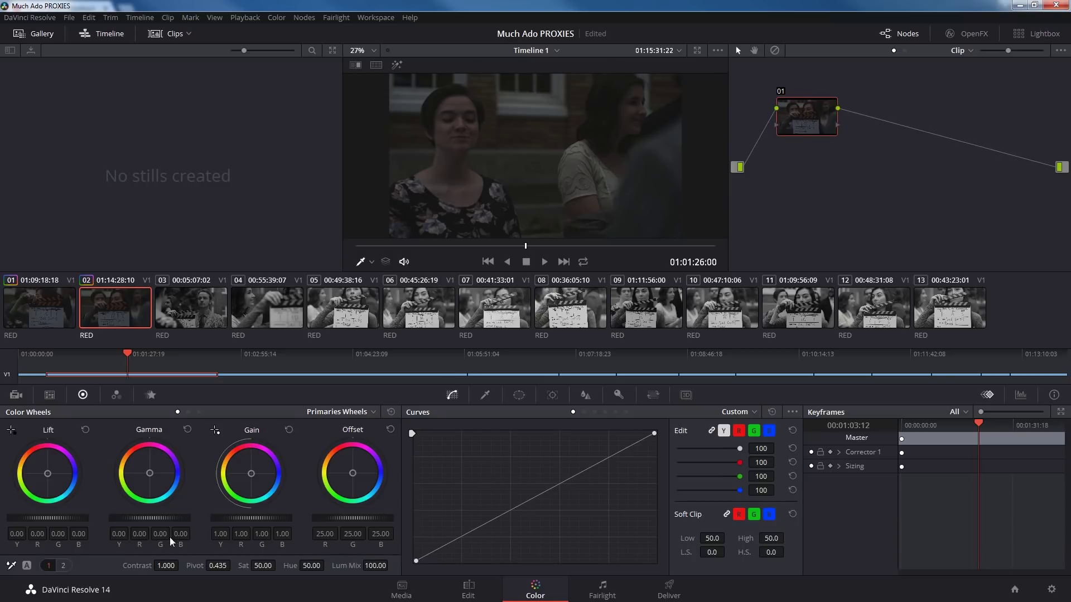
drag(150, 517, 162, 517)
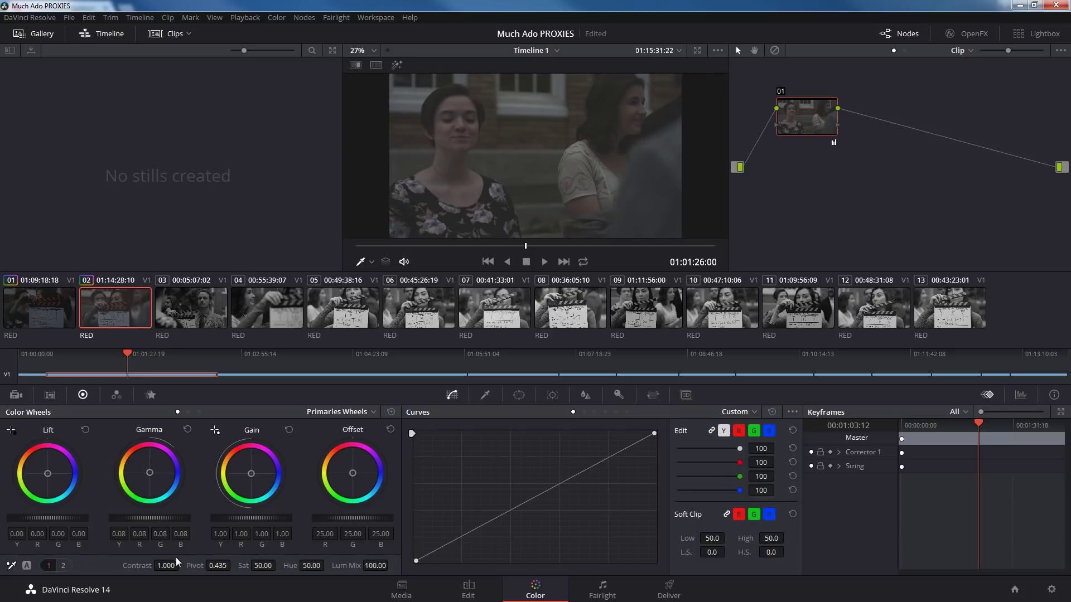
drag(175, 570, 206, 570)
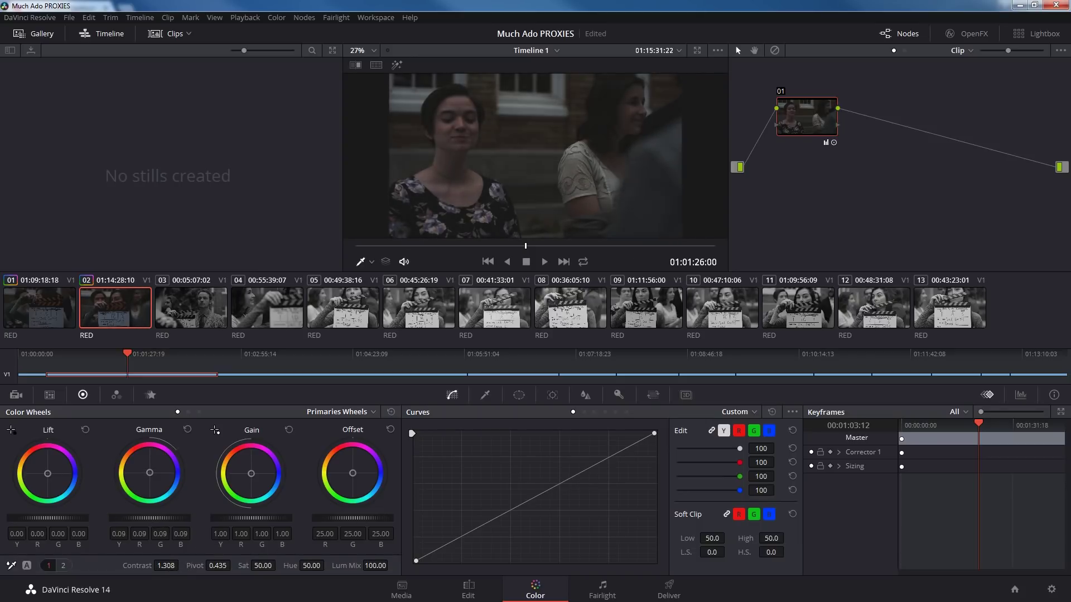
click(489, 526)
drag(570, 496, 566, 475)
drag(491, 526, 487, 535)
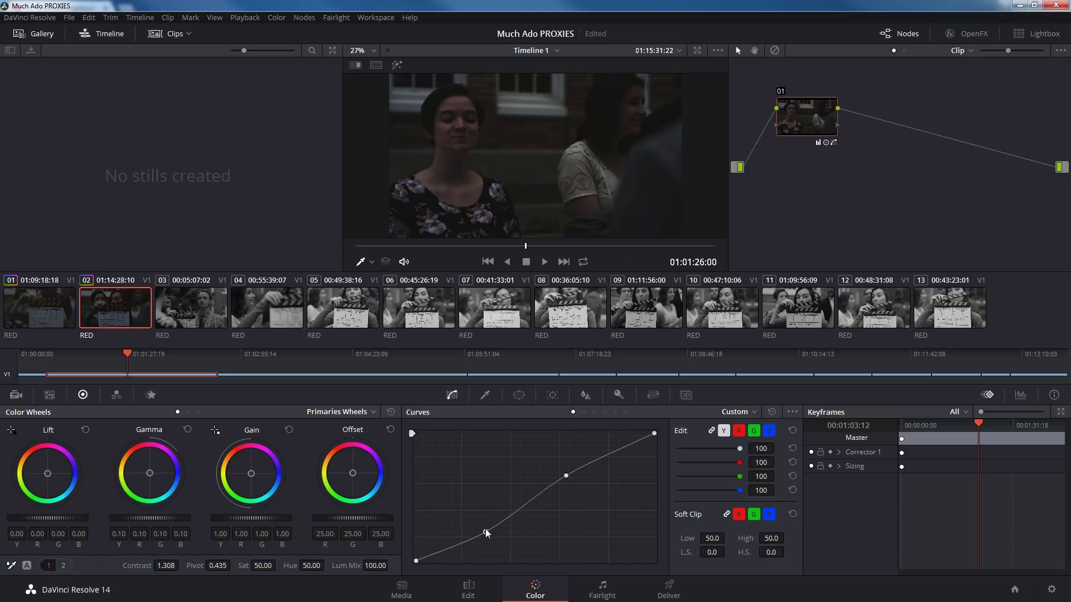
drag(178, 519, 209, 525)
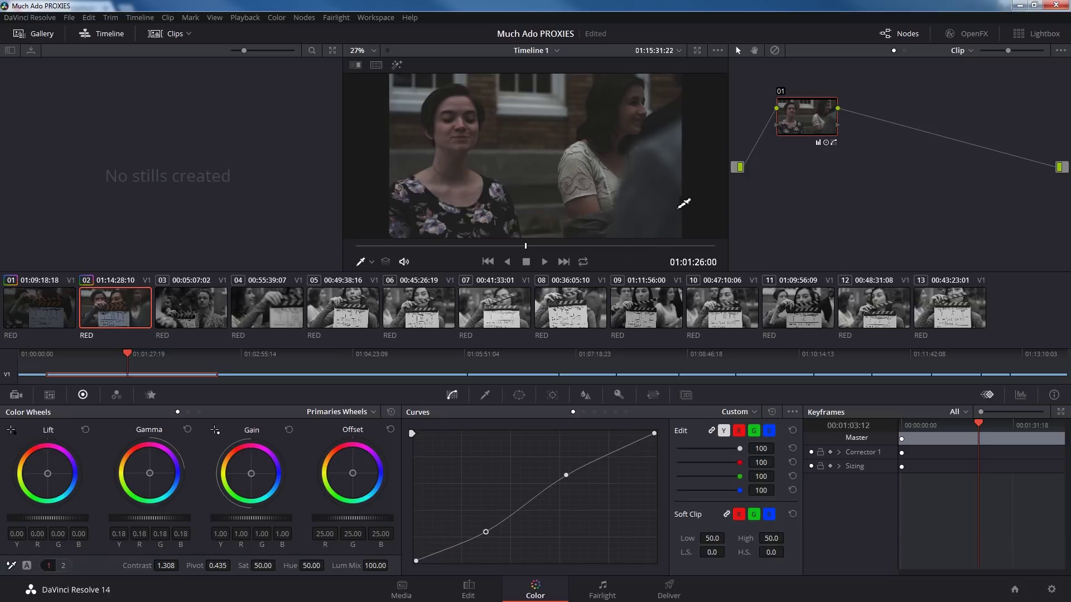
Step: Apply the Film Looks 3D LUT Rec709 Fujifilm 3513DI D55 to clip 02's node 01
right_click(814, 119)
mouse_move(855, 244)
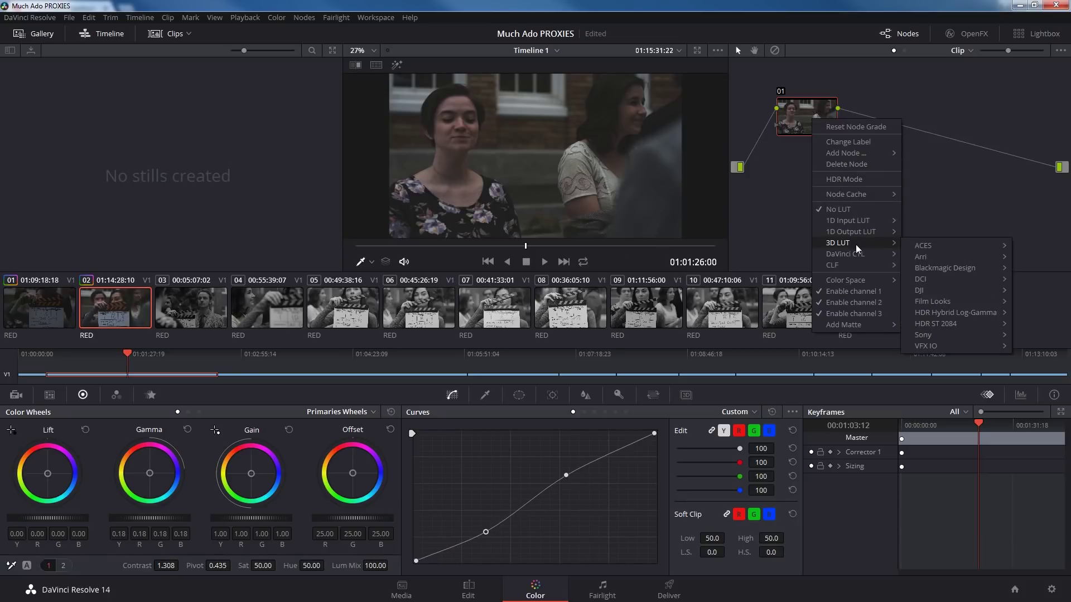
mouse_move(934, 257)
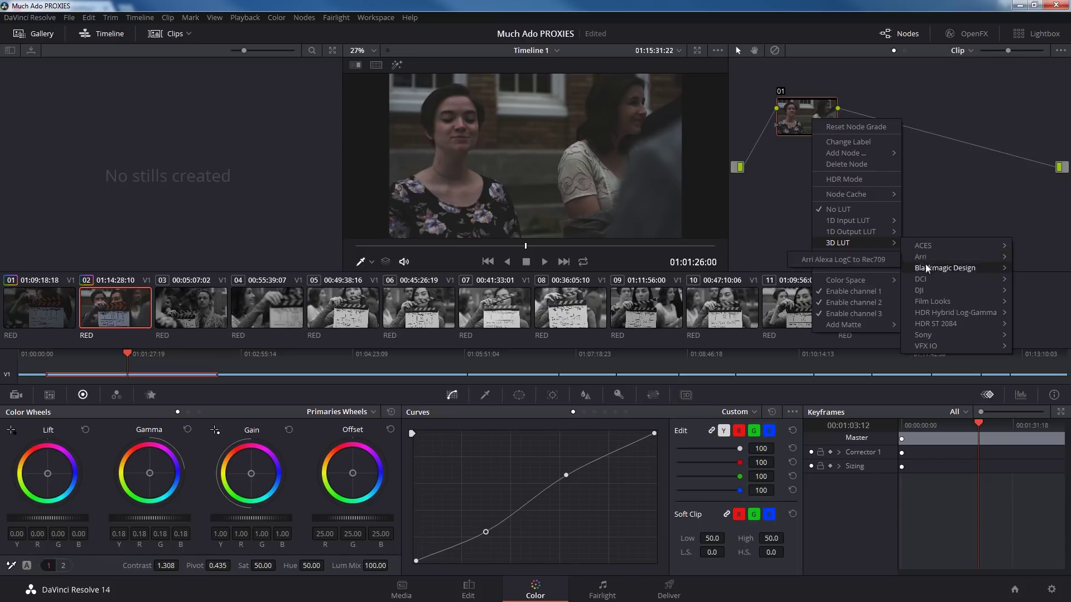
mouse_move(947, 301)
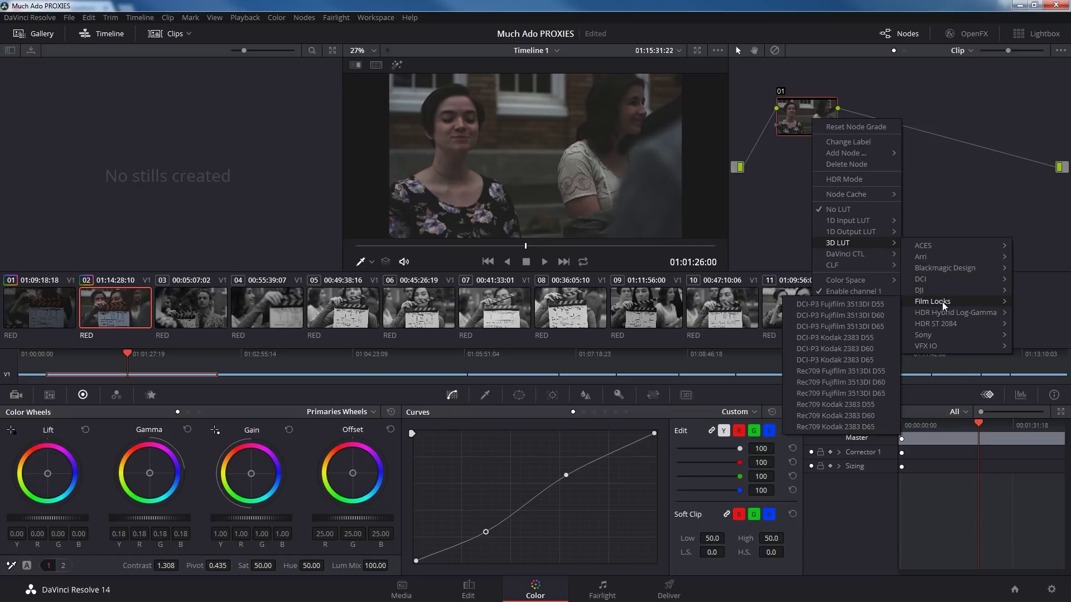
click(864, 373)
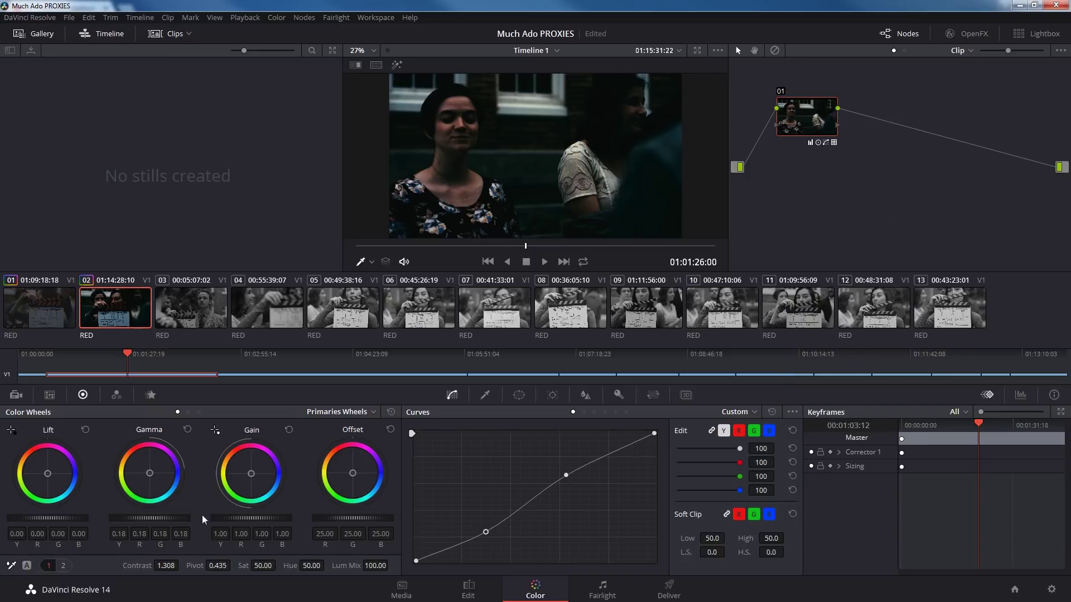
Step: Lift clip 02's gamma to 0.29 and grab the grade as gallery still 1.2.1
drag(150, 517, 167, 518)
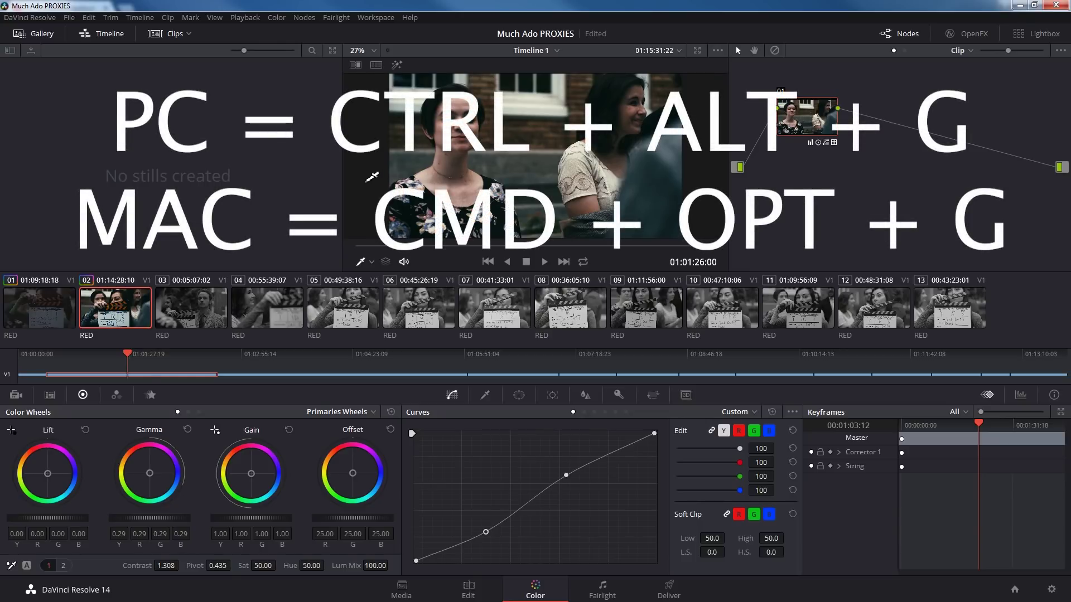
key(ctrl+alt+g)
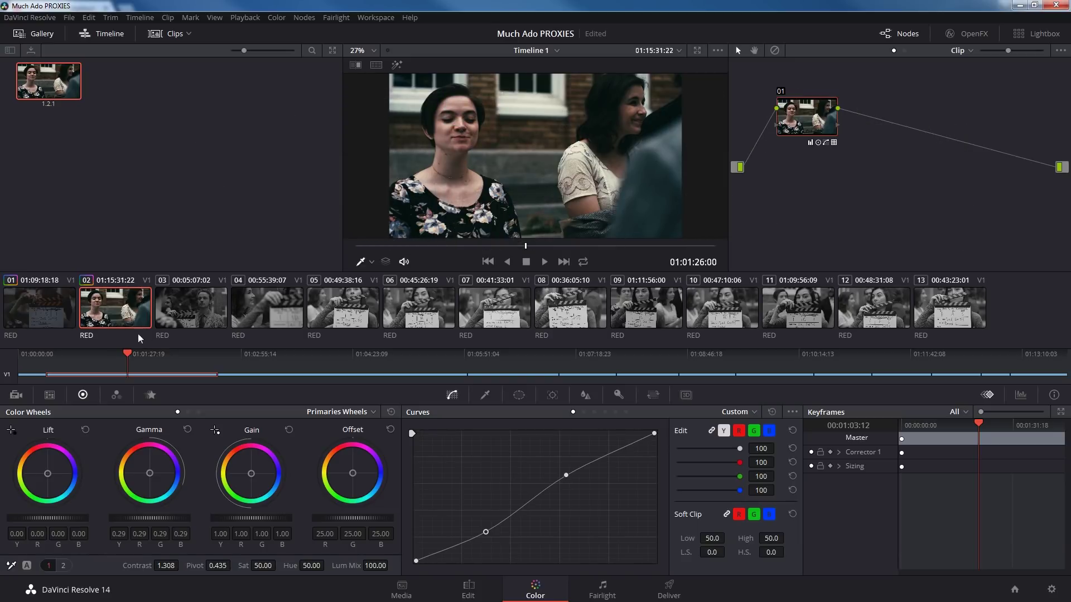
Step: Select all thirteen clips, apply gallery still 1.2.1's grade, and check clips 02 and 03
click(52, 314)
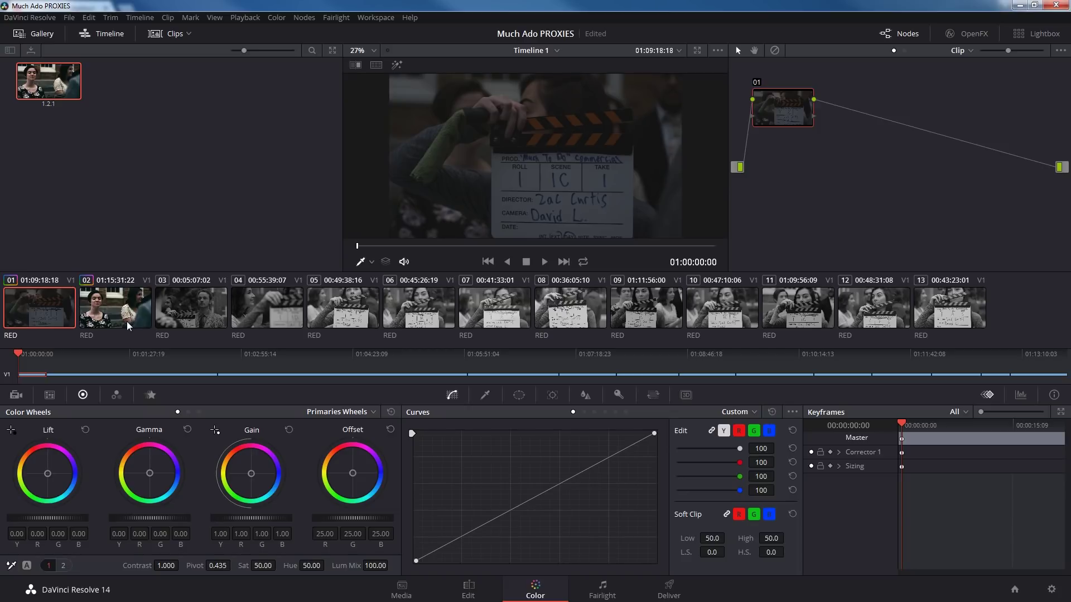
key(ctrl+a)
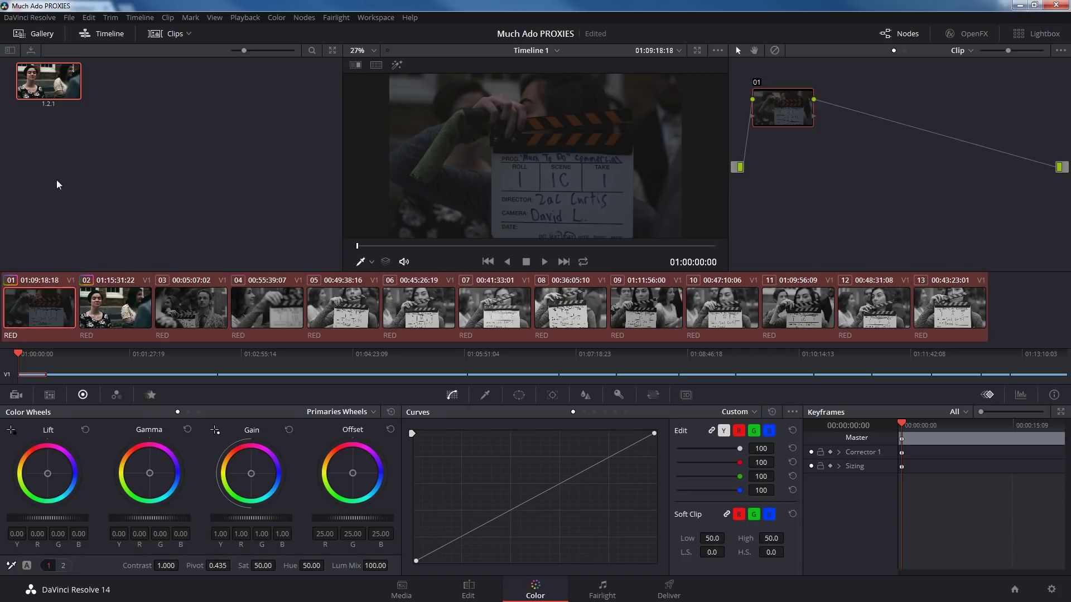
middle_click(51, 88)
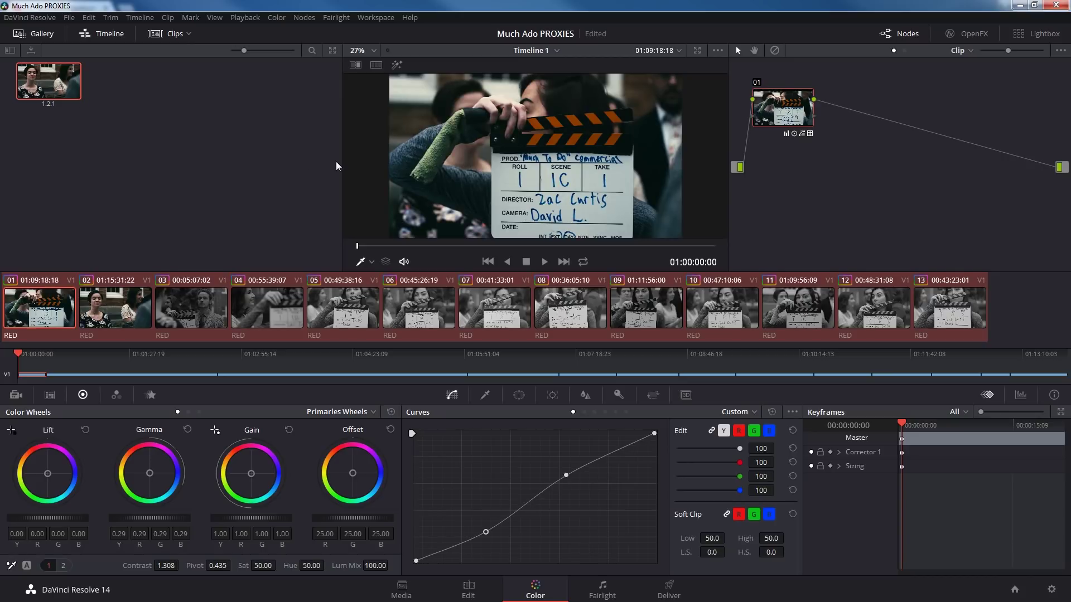
click(60, 308)
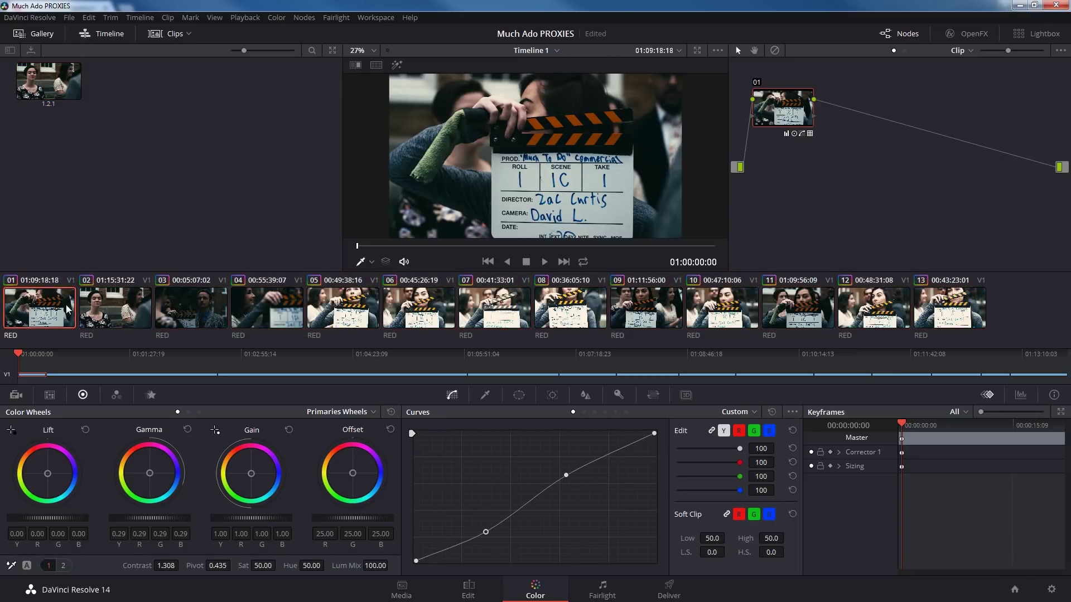
click(119, 302)
click(188, 308)
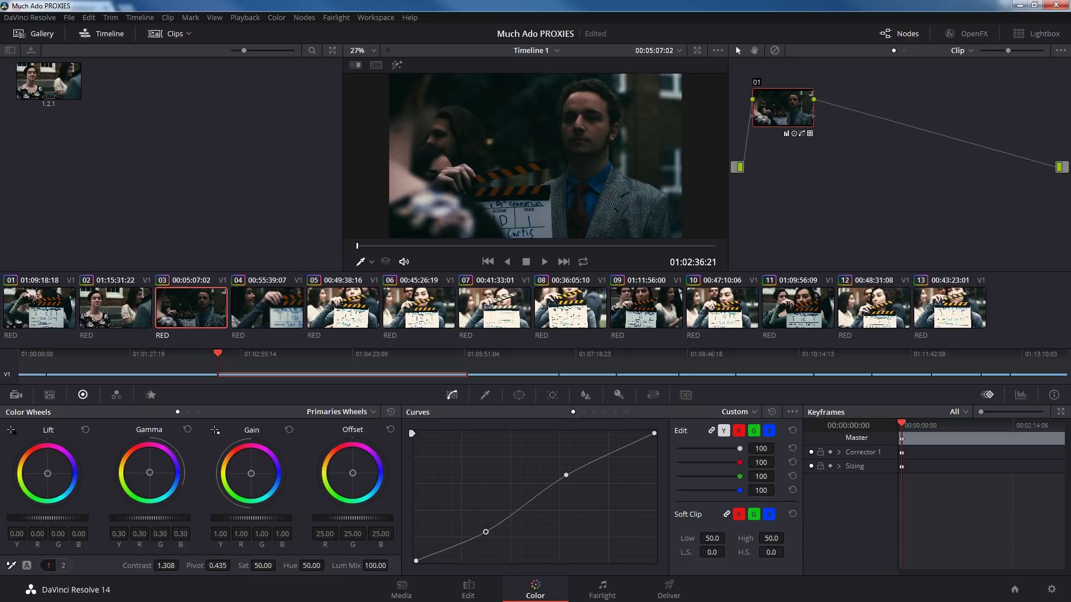
Step: Slightly brighten the midtones of clips 03 and 04 with the Gamma control
drag(145, 518, 156, 518)
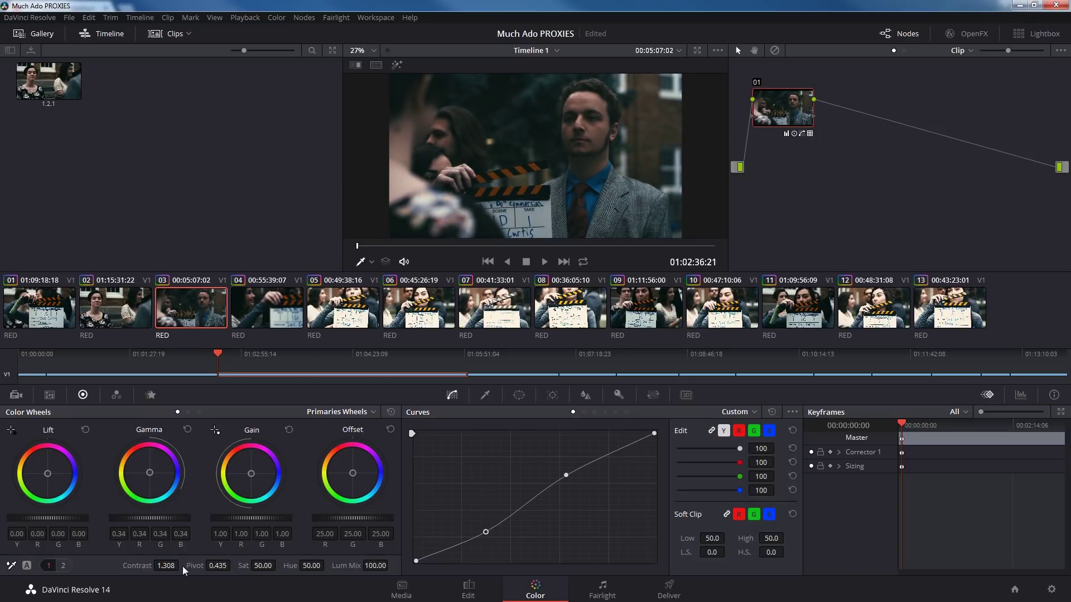
click(261, 324)
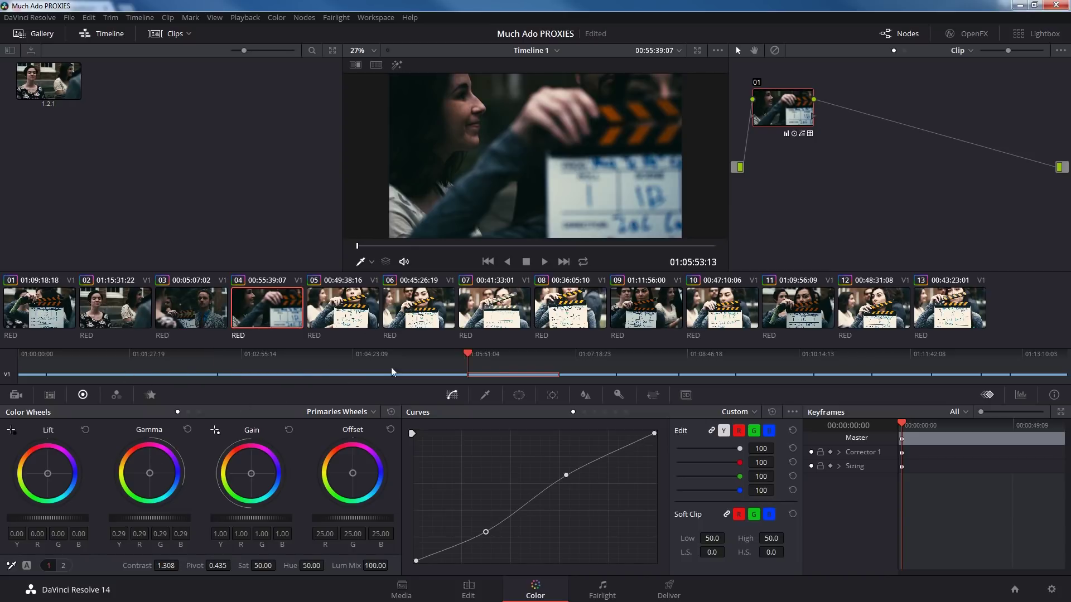
click(525, 354)
drag(527, 358, 518, 358)
drag(148, 518, 164, 518)
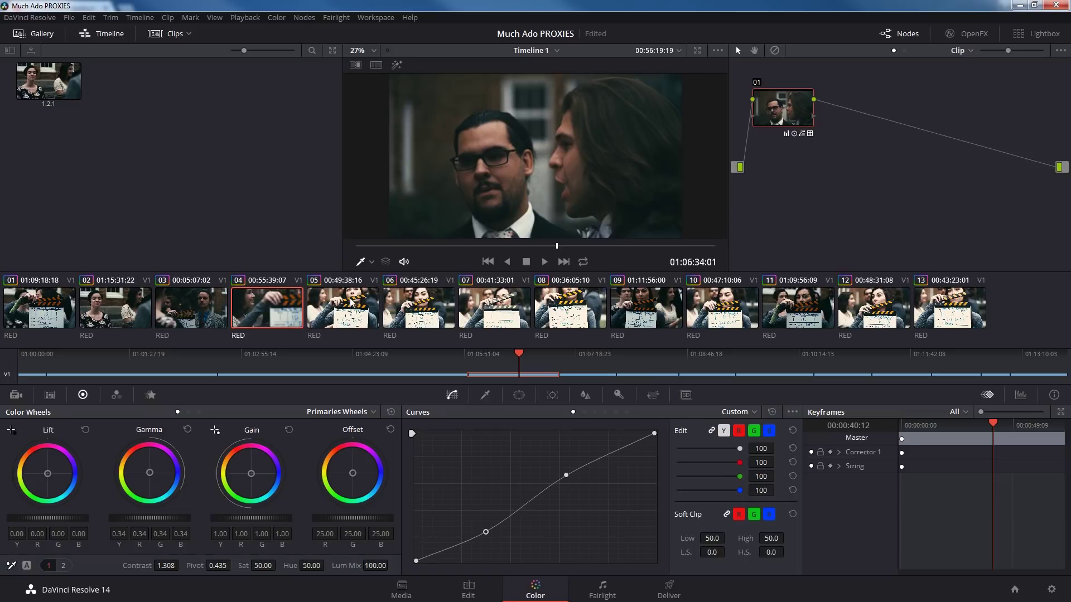
Step: Lower clip 05's gamma to darken it, then copy that grade onto clips 06, 07 and 08
click(351, 301)
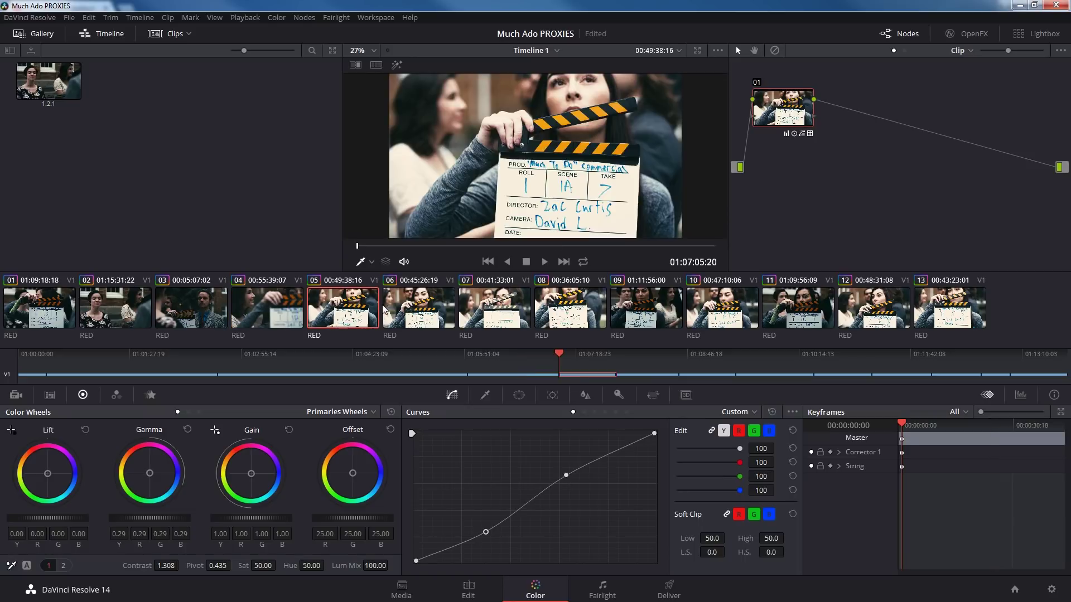
drag(175, 519, 170, 519)
key(Down)
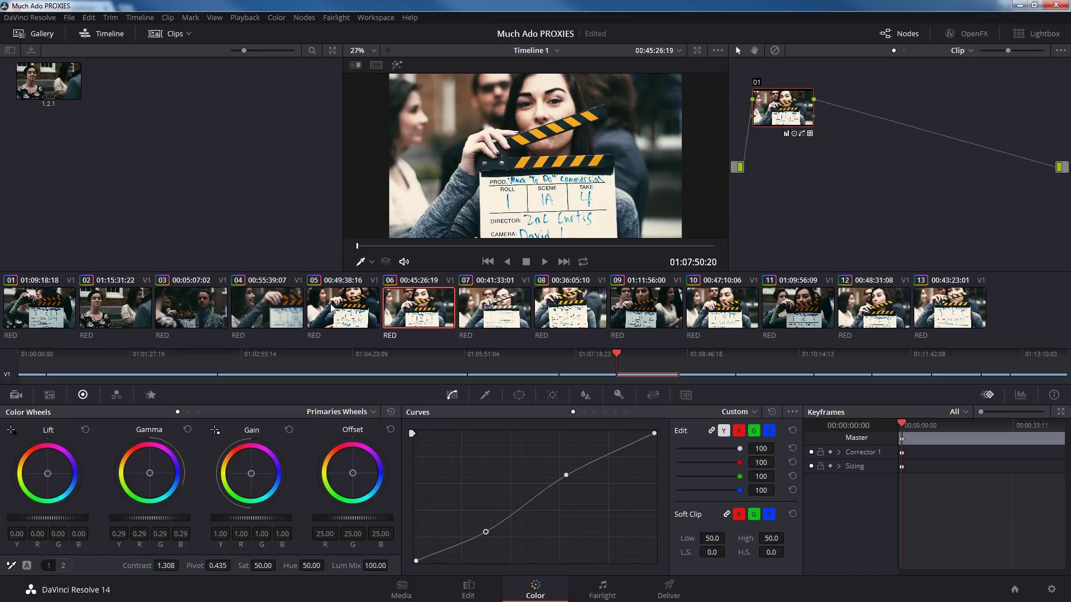
middle_click(337, 307)
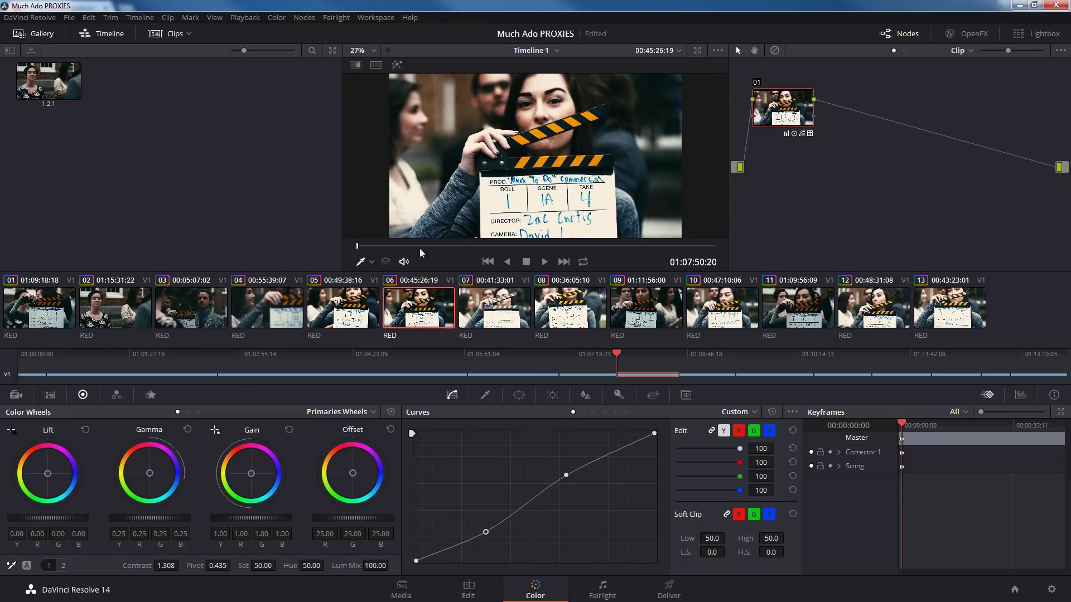
click(477, 312)
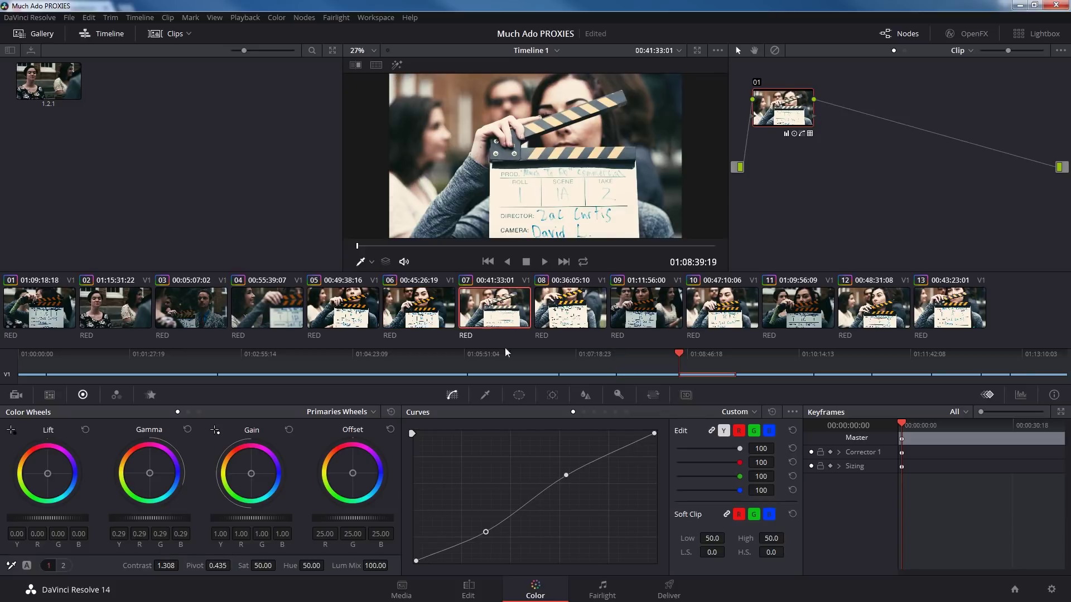
middle_click(421, 314)
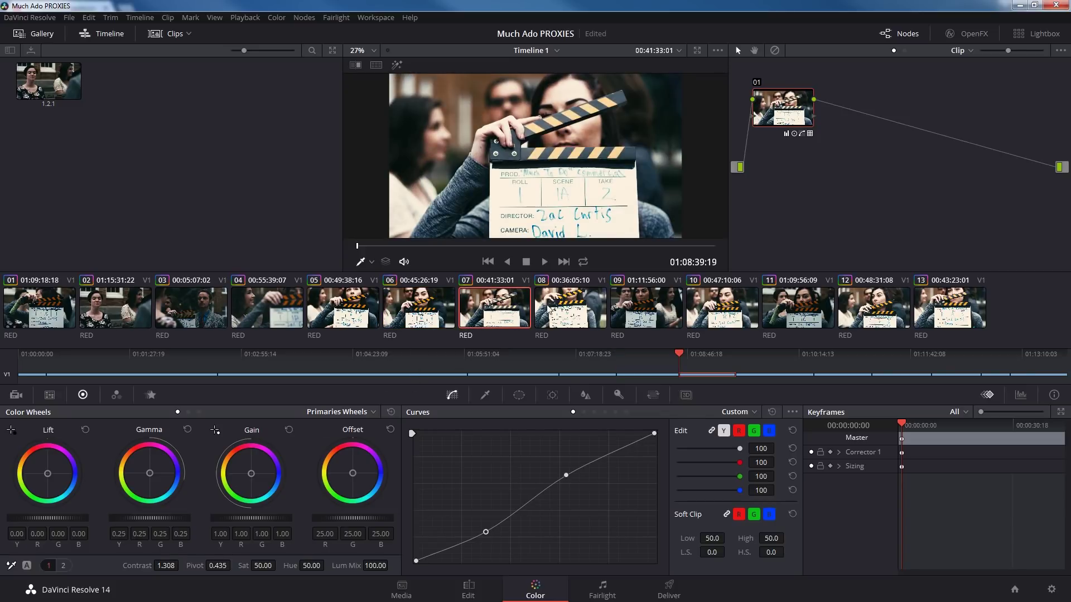
click(549, 311)
middle_click(506, 314)
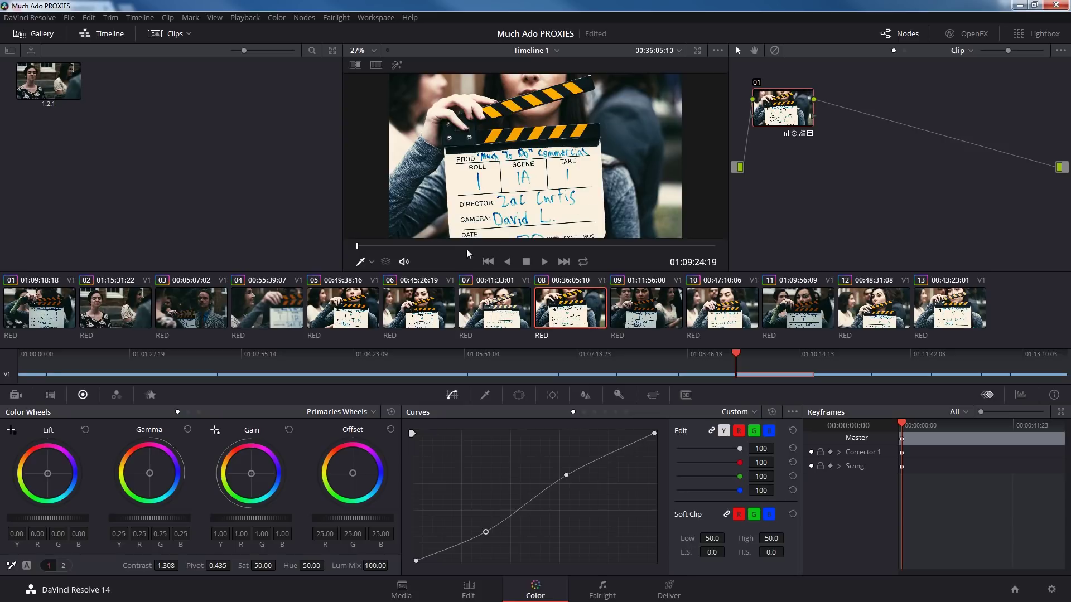
Step: Carry the darker grade through clips 09–13 and scrub the timeline to review the shots
click(675, 307)
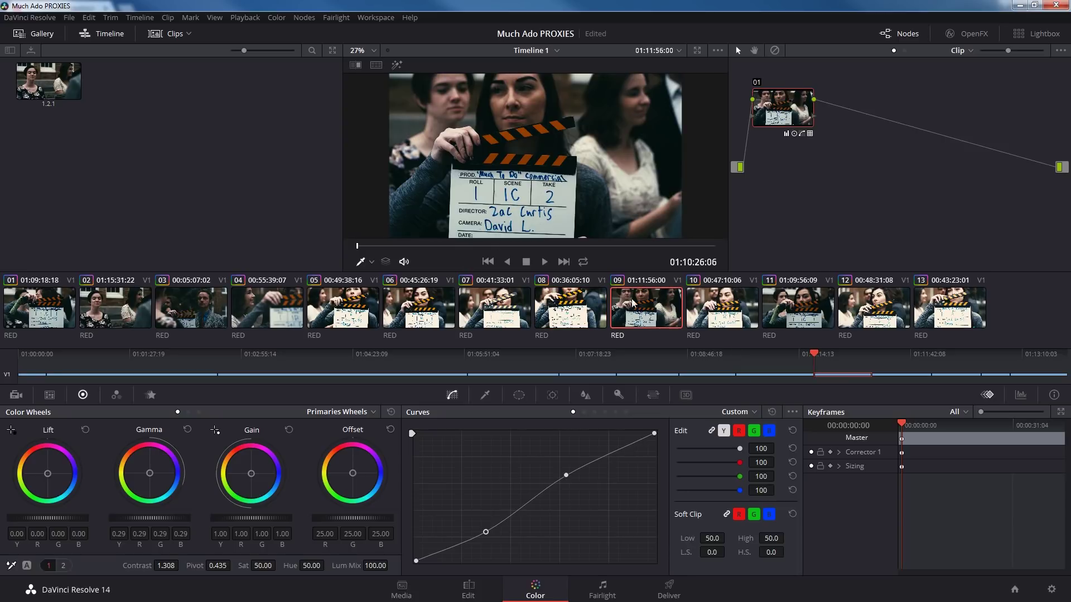
click(713, 319)
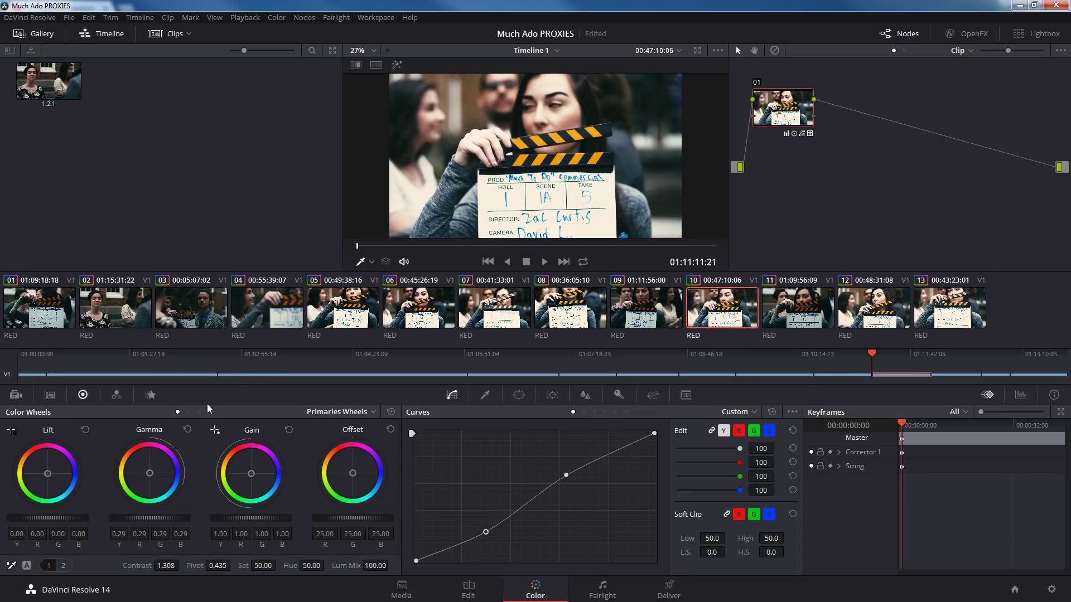
click(778, 313)
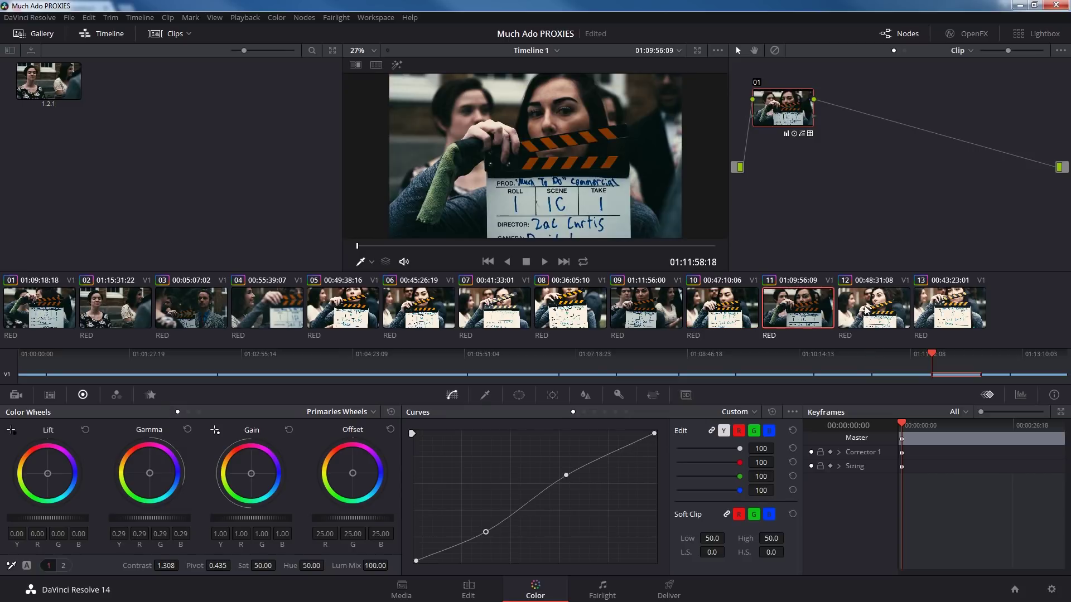
click(848, 314)
key(Down)
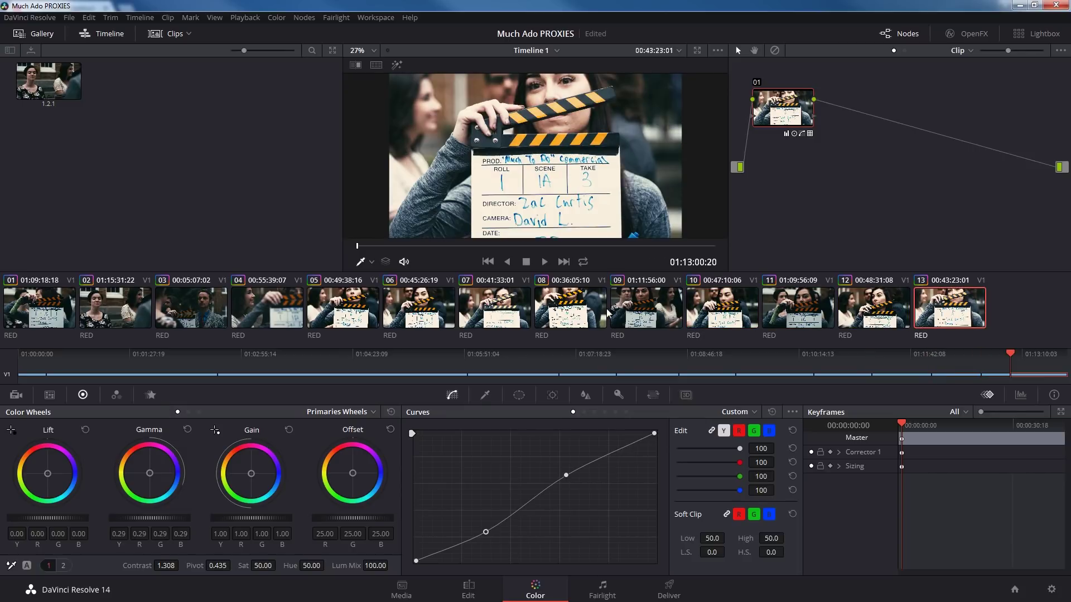
key(ctrl+z)
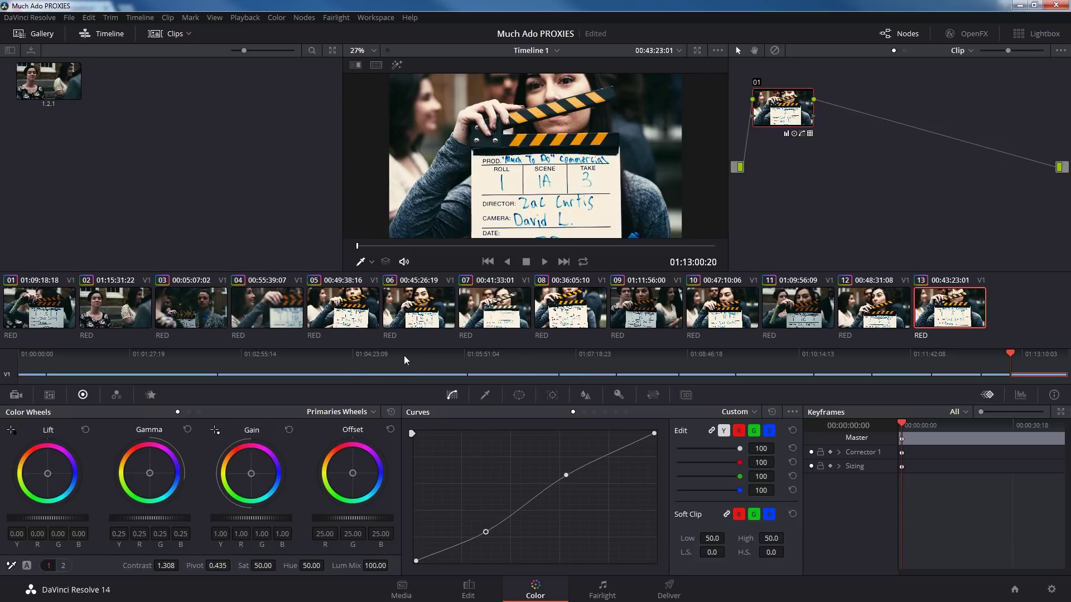
drag(490, 356, 842, 409)
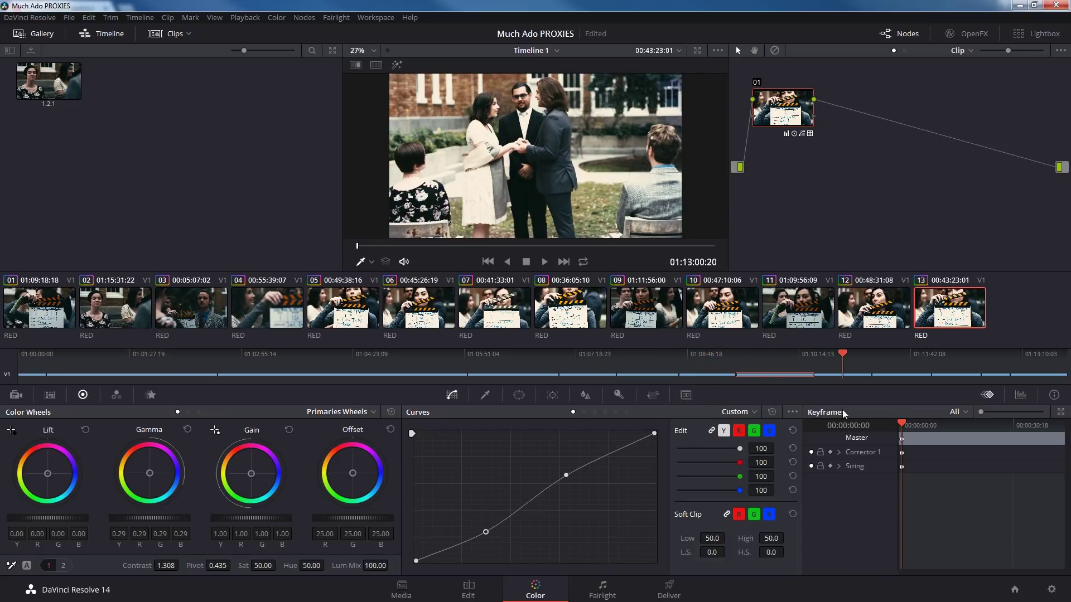
drag(830, 355, 788, 352)
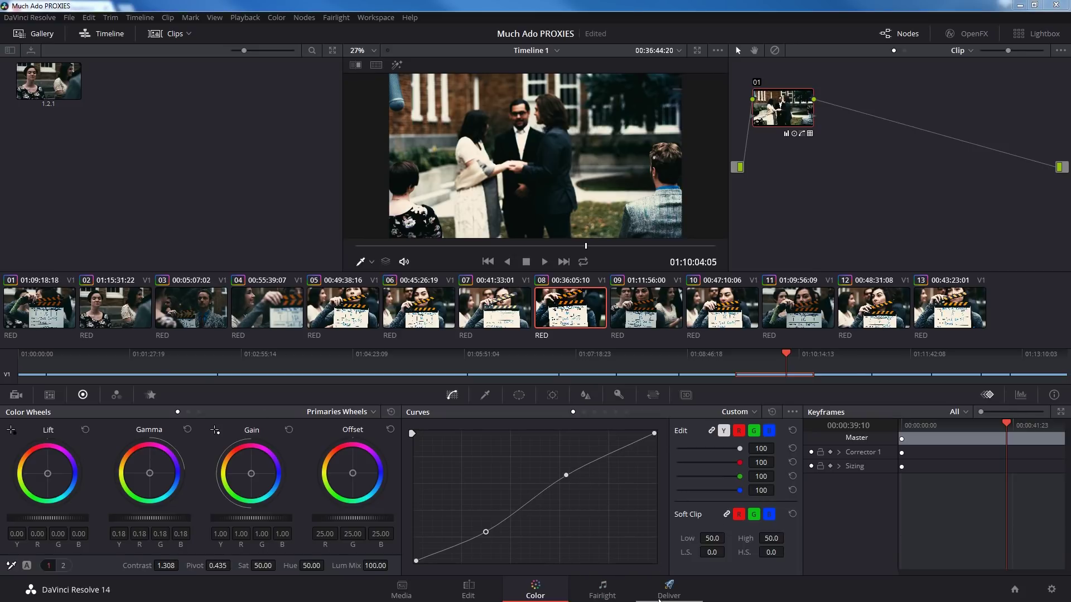
Step: Open the Deliver page and set Render Settings to render Individual clips
click(669, 587)
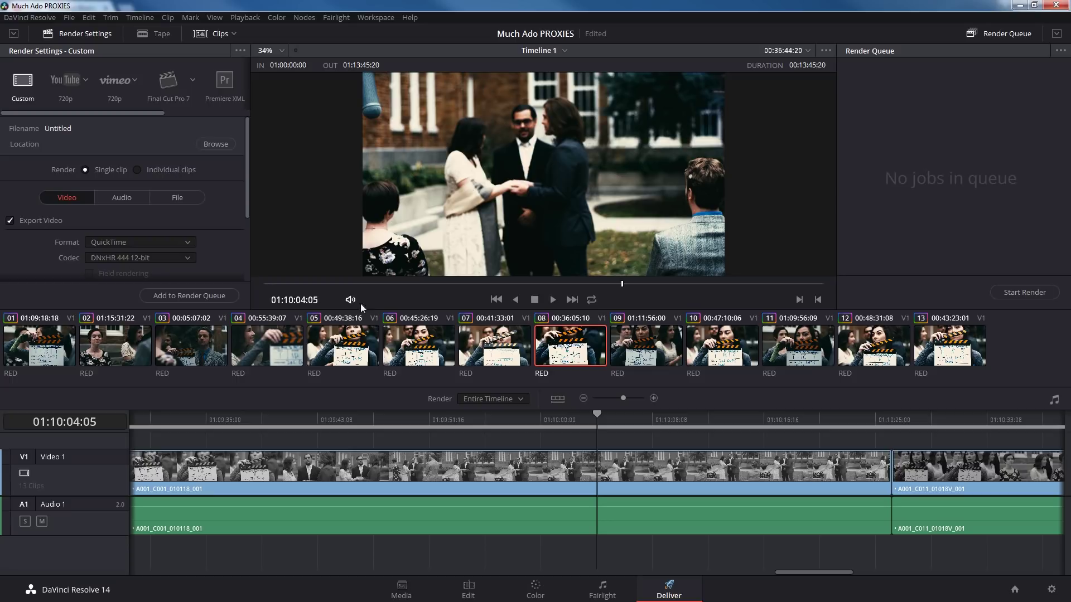
click(136, 170)
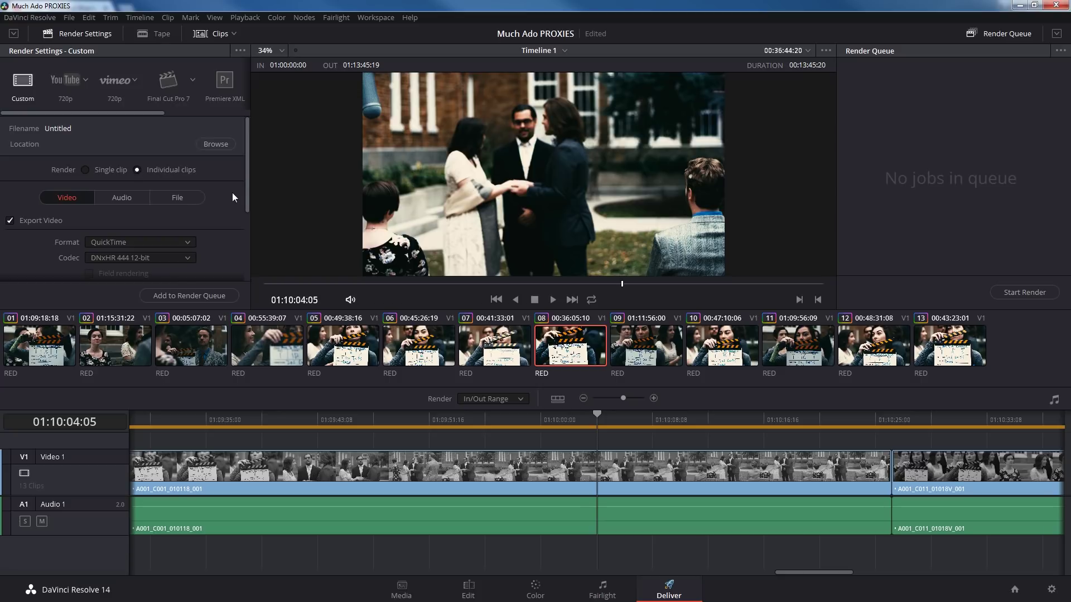
scroll(231, 198, down, 1)
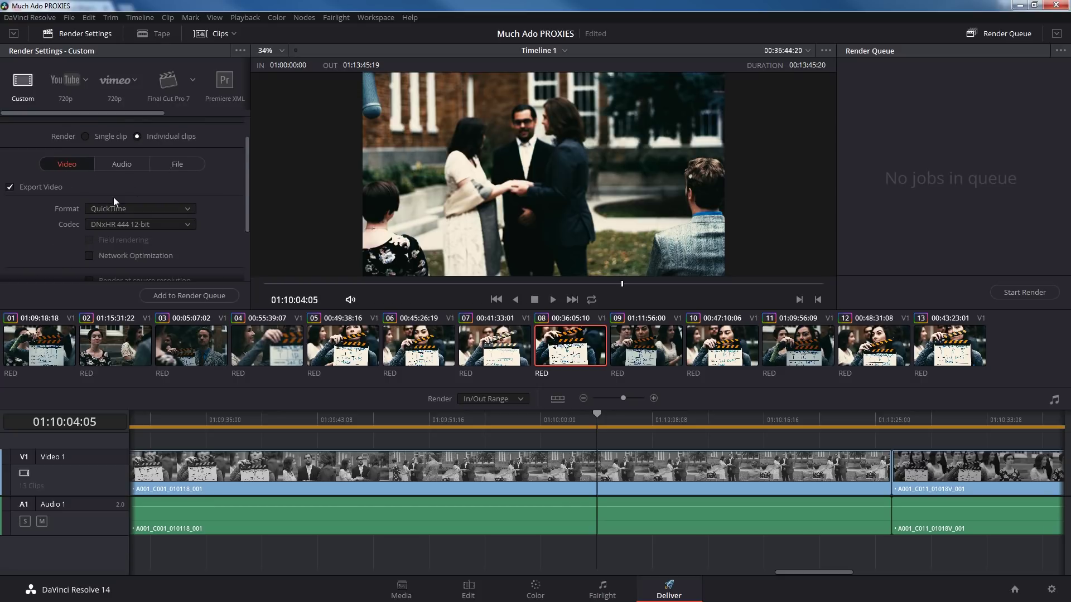
Step: Keep the QuickTime format and choose the DNxHR LB video codec
click(126, 208)
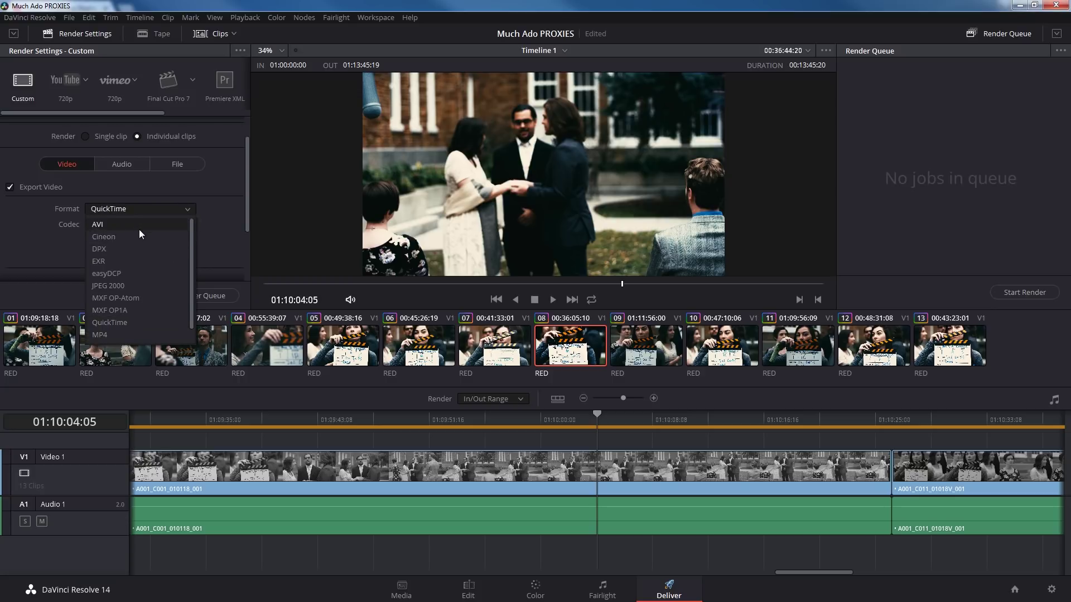
click(134, 204)
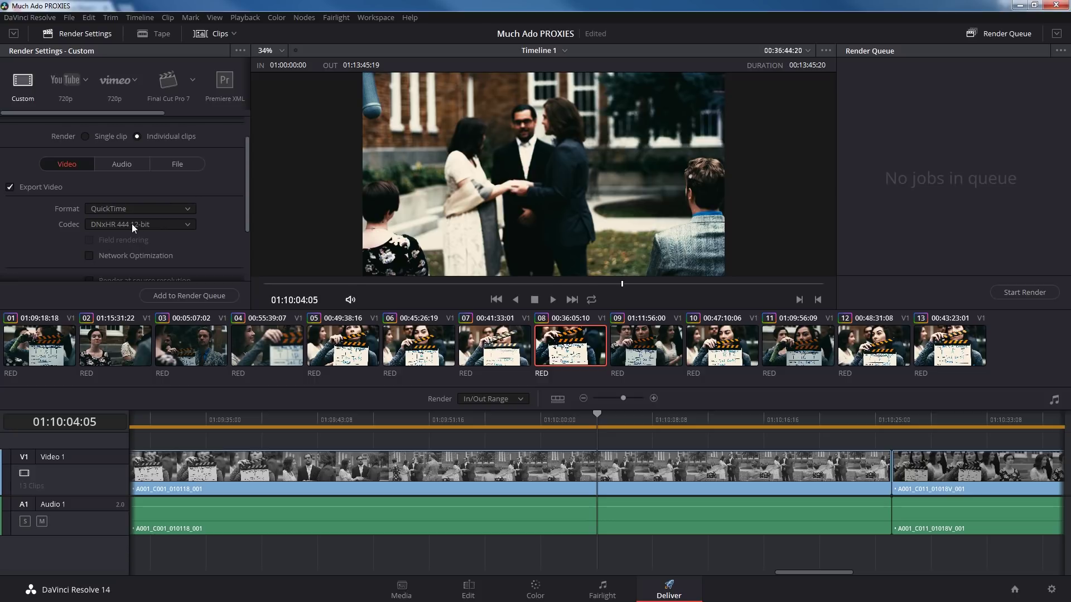
click(139, 208)
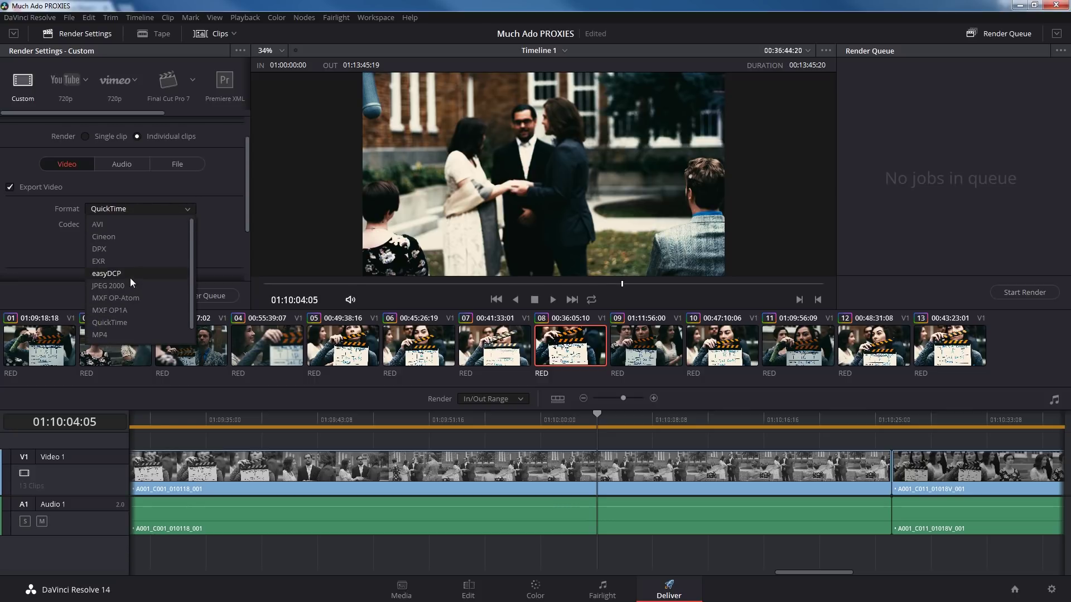
click(129, 323)
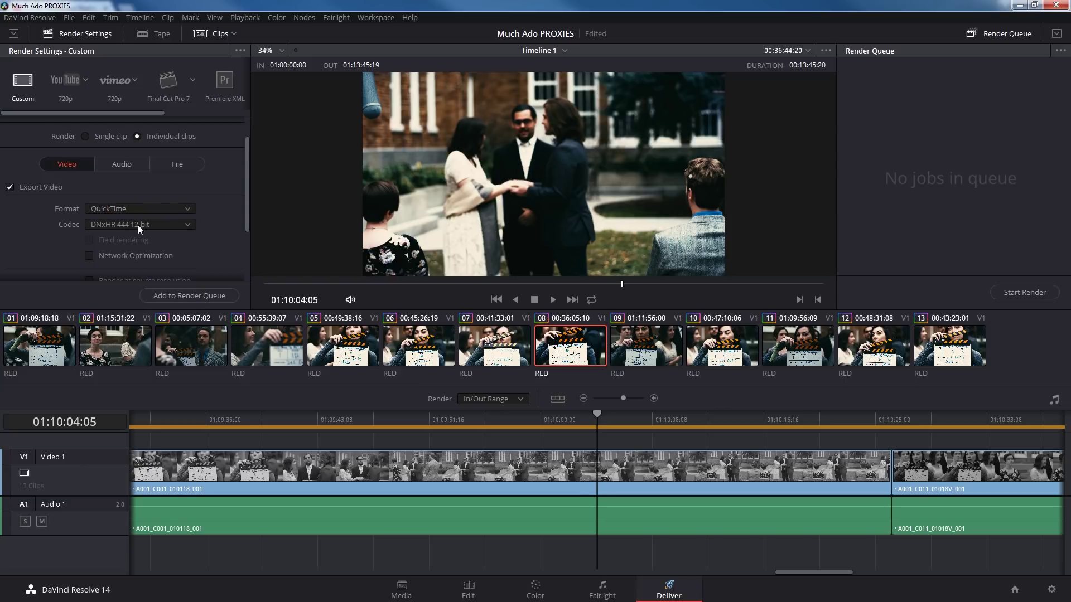
click(146, 226)
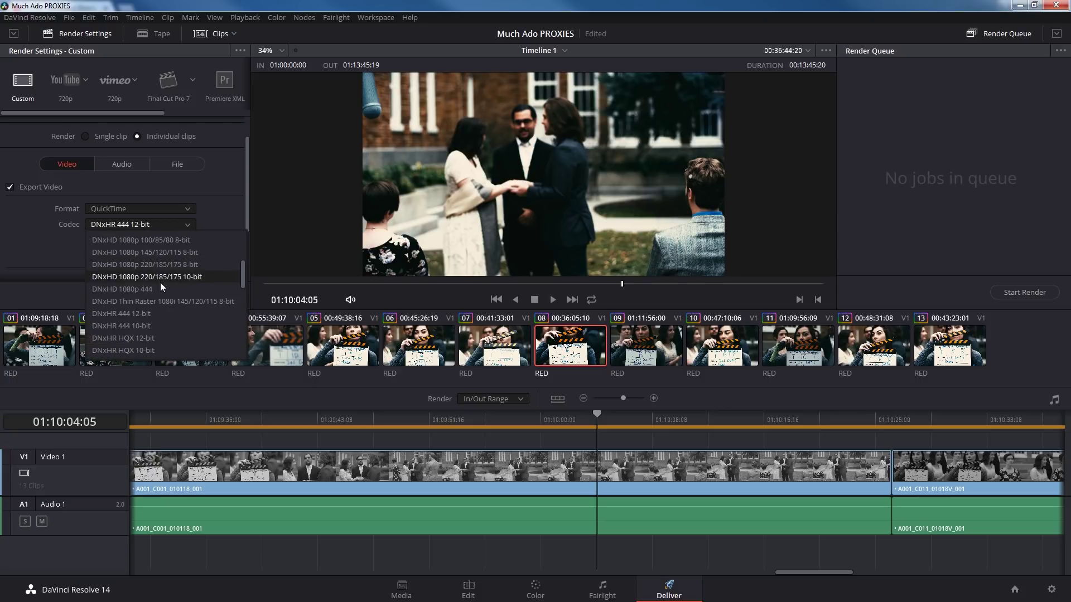
scroll(160, 283, down, 3)
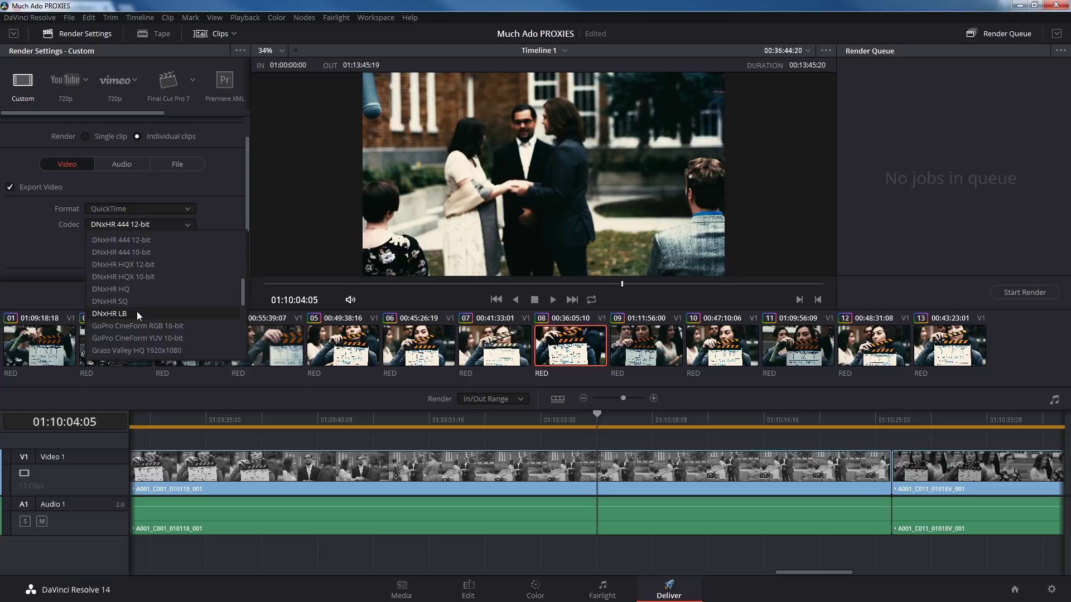
click(138, 314)
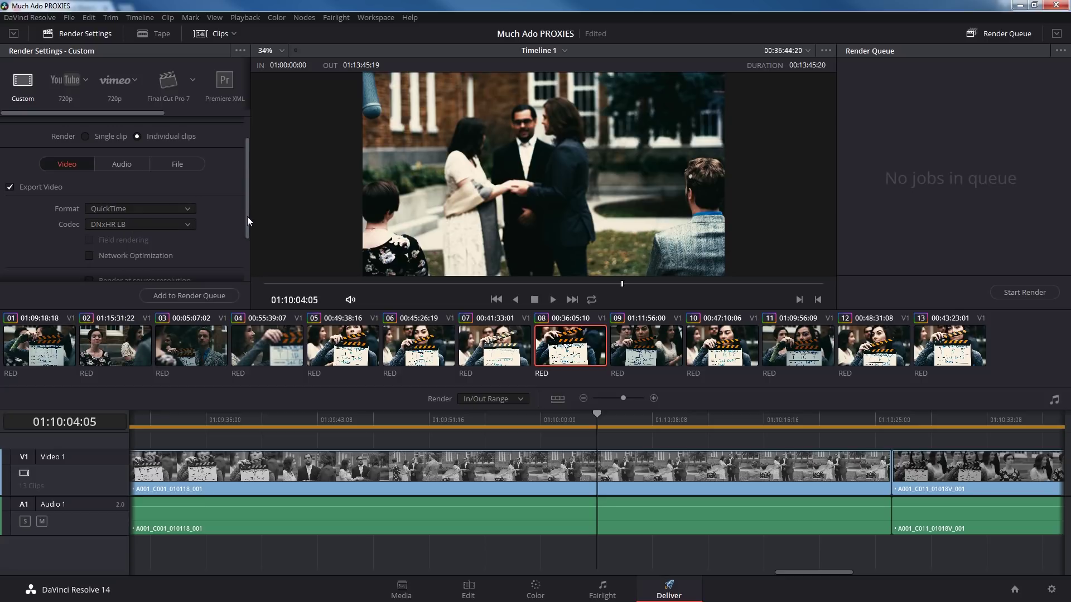
Step: Set the output resolution to 1280 x 720 HD 720P
drag(248, 217, 249, 262)
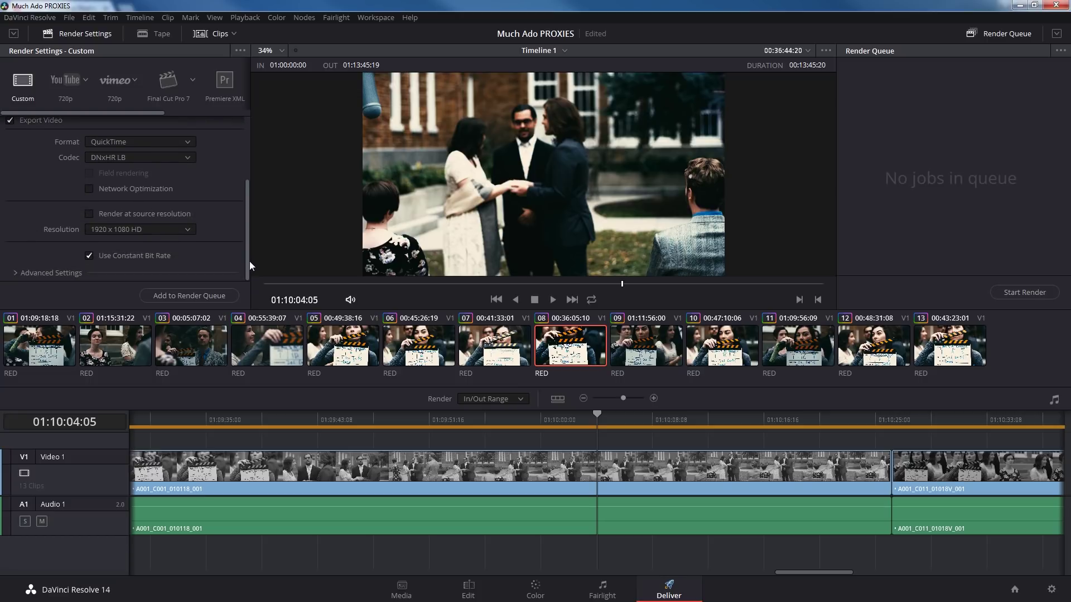
click(142, 231)
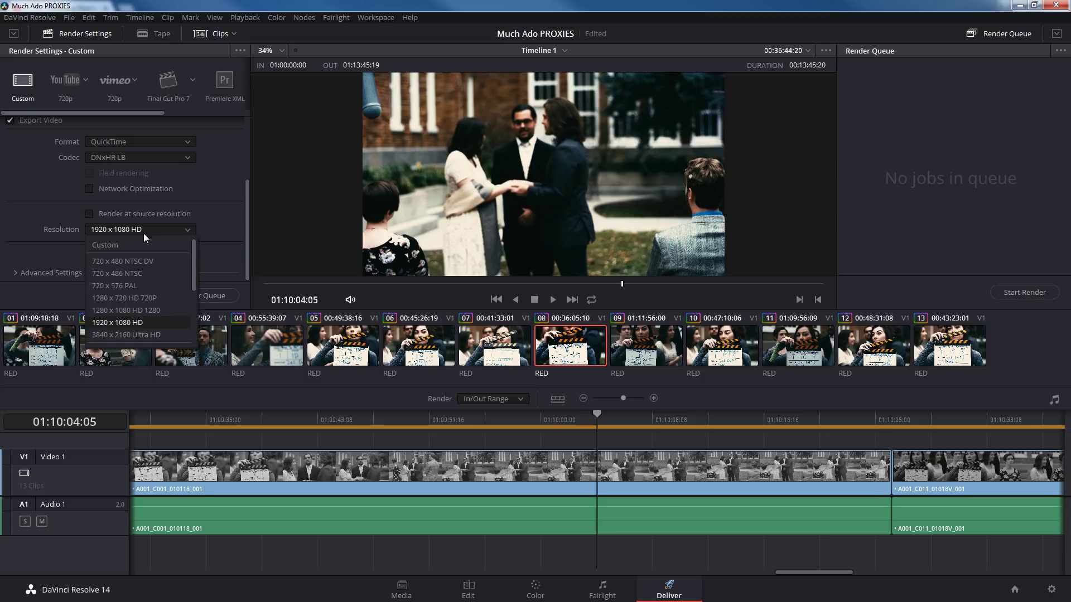
click(142, 299)
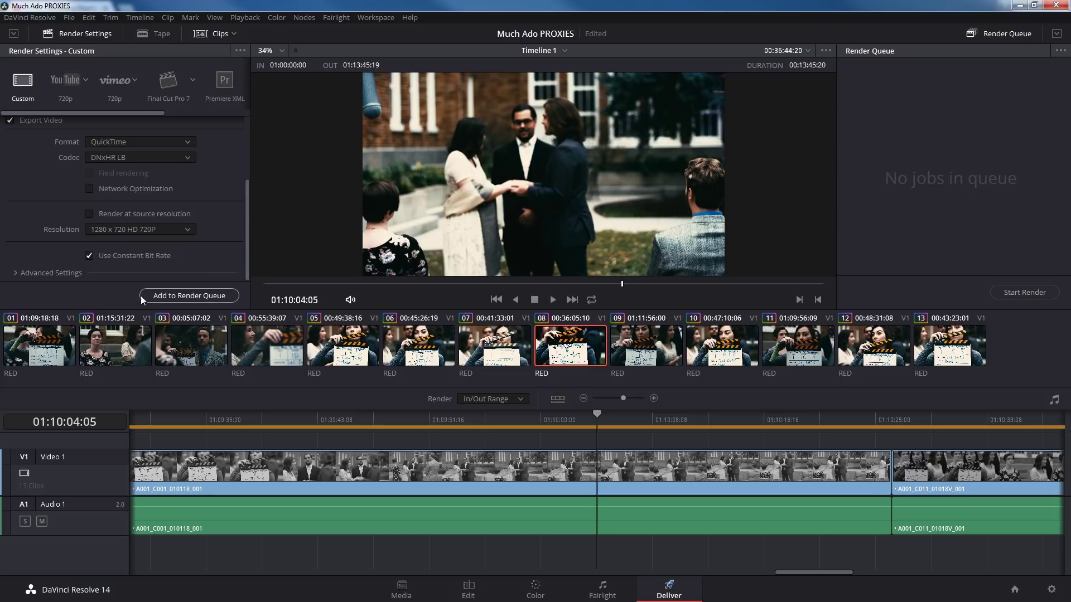
key(XF86Calculator)
Step: Compute 1280 / 720 in Calculator, getting 1.777777777777778, then close it
drag(500, 196, 431, 209)
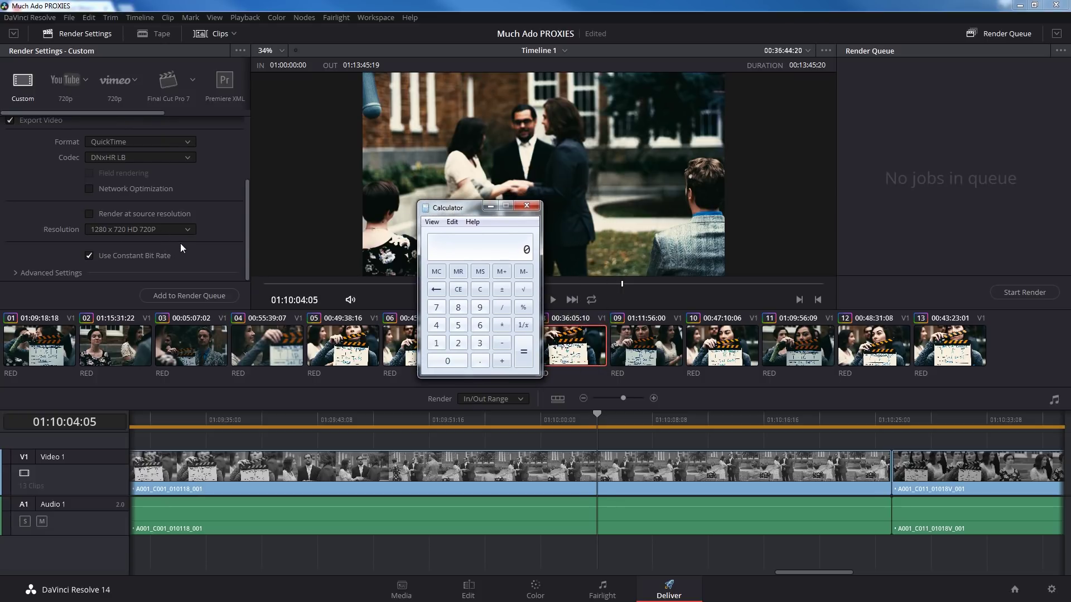
text(1280 / 720)
key(Return)
click(526, 206)
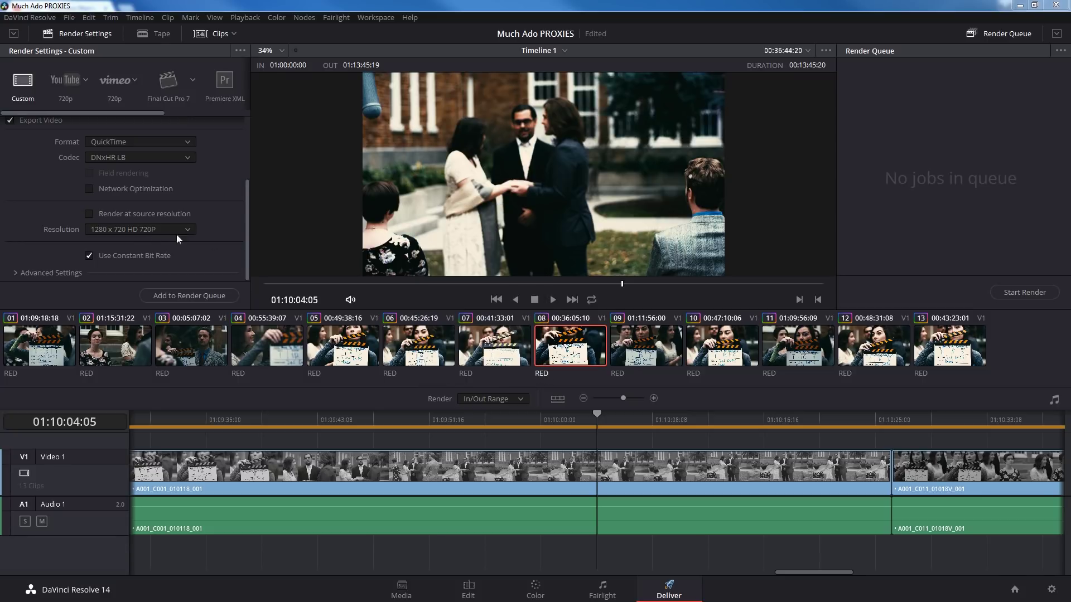
Step: In the Audio render settings, set audio Channels to Same as source
scroll(245, 225, up, 1)
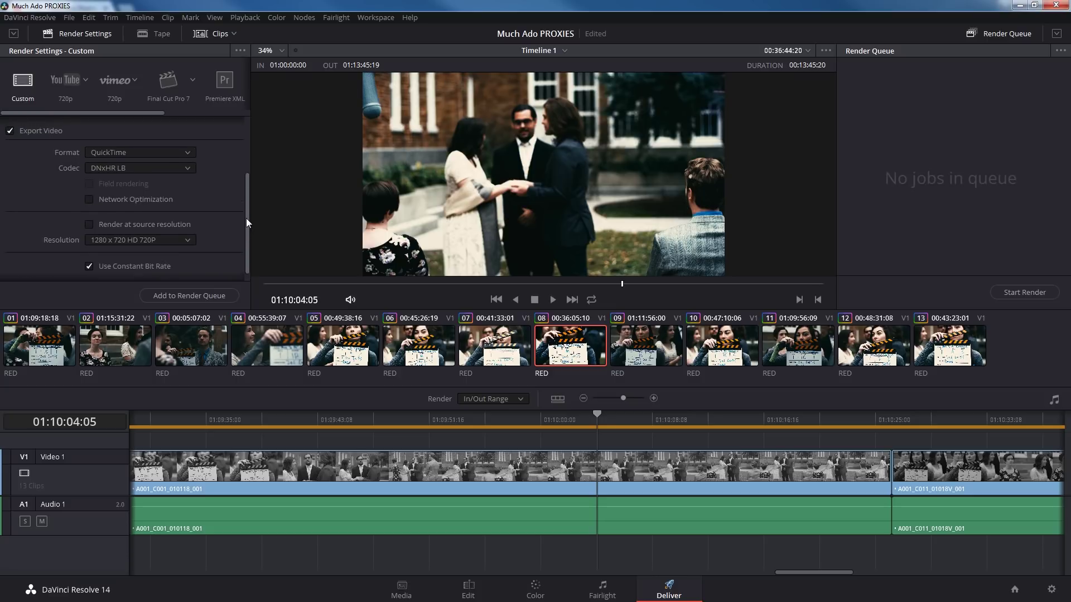
scroll(244, 226, down, 1)
scroll(120, 136, up, 1)
click(121, 136)
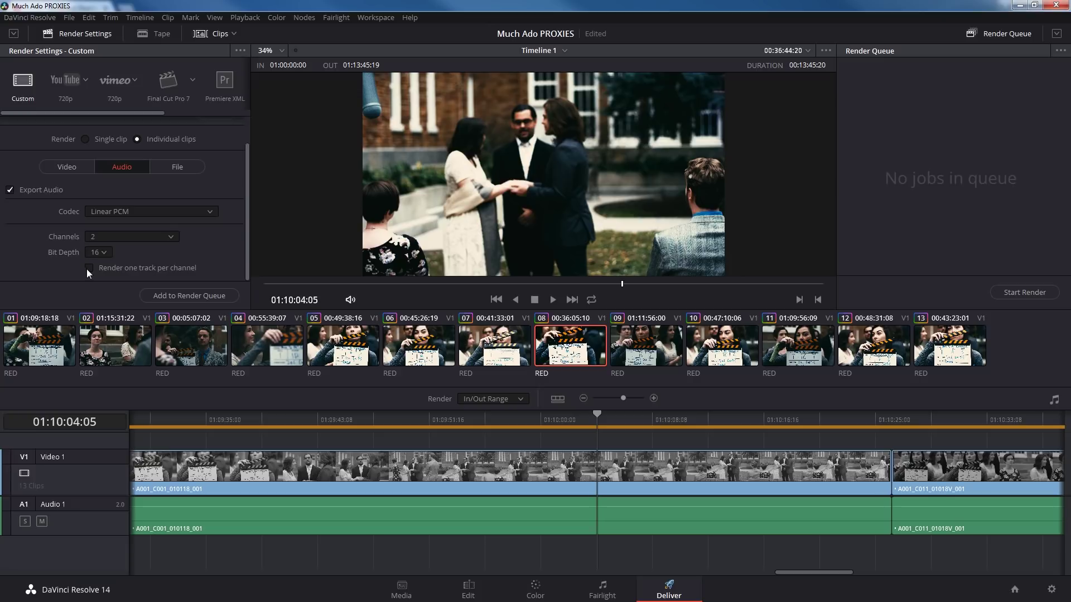
click(113, 236)
click(113, 236)
click(124, 238)
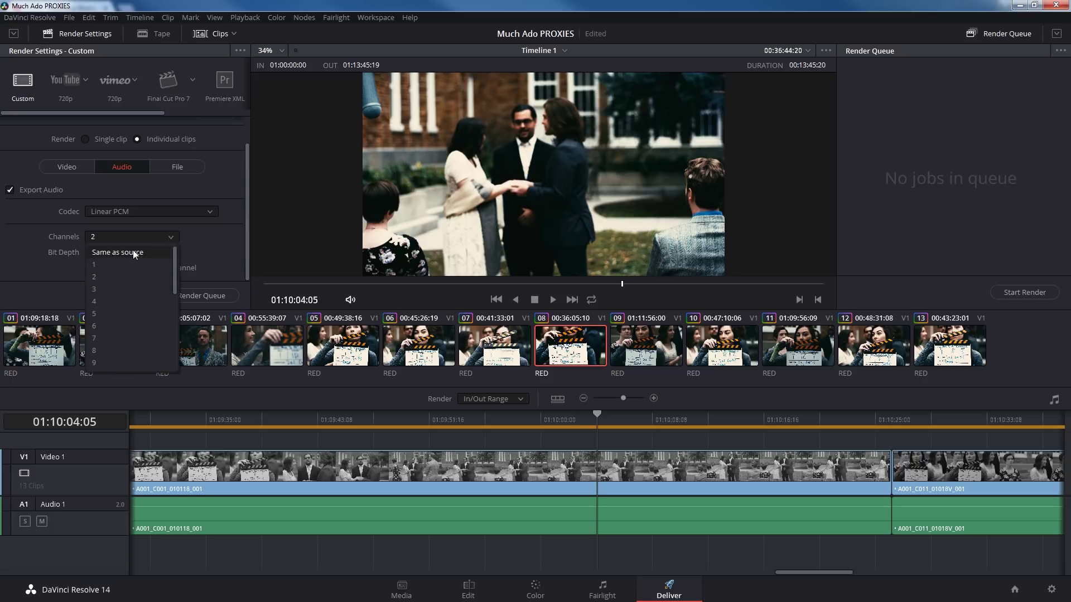
click(133, 250)
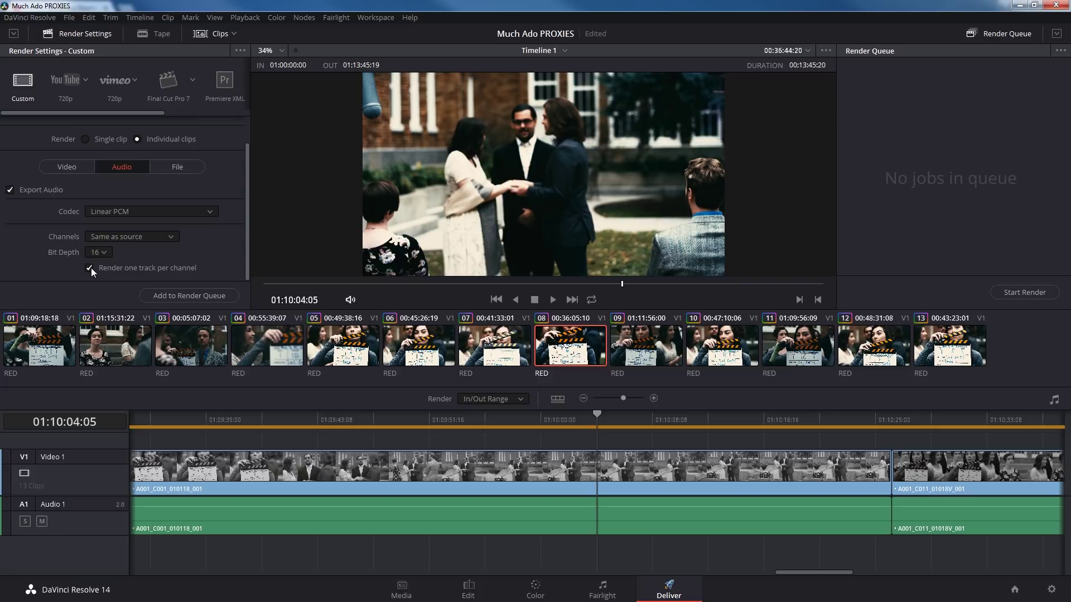
Step: In the File render settings, set Filename uses to Source Name
click(174, 168)
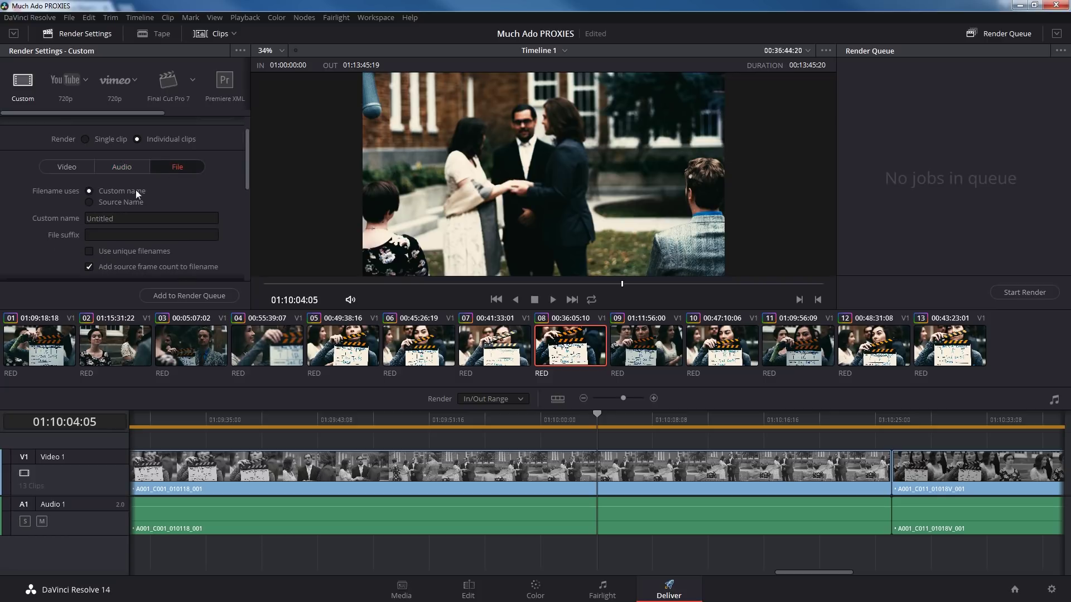
click(89, 202)
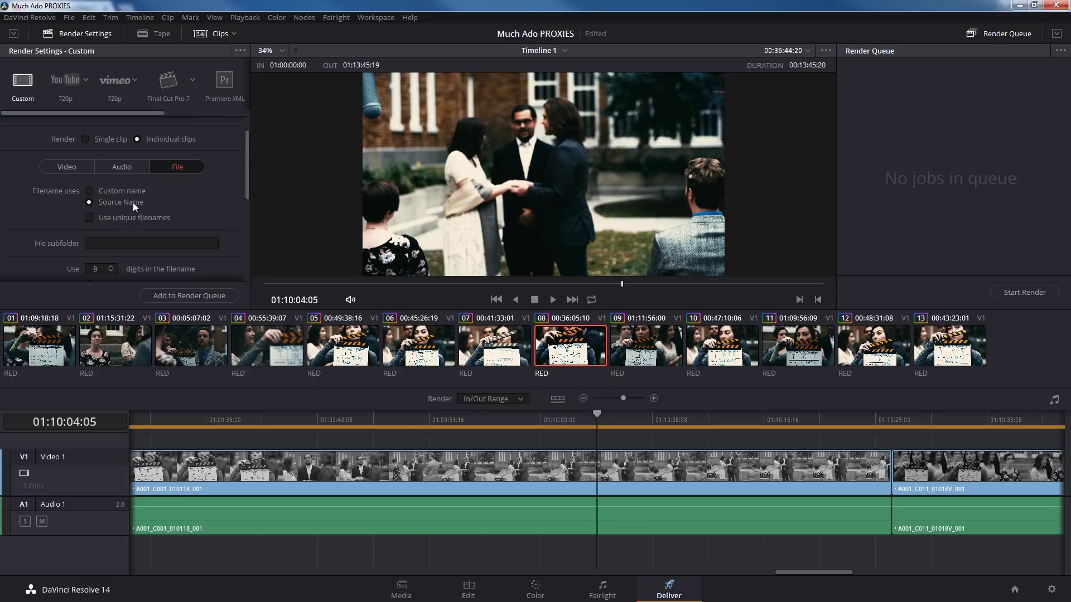
scroll(132, 202, down, 1)
scroll(125, 214, down, 2)
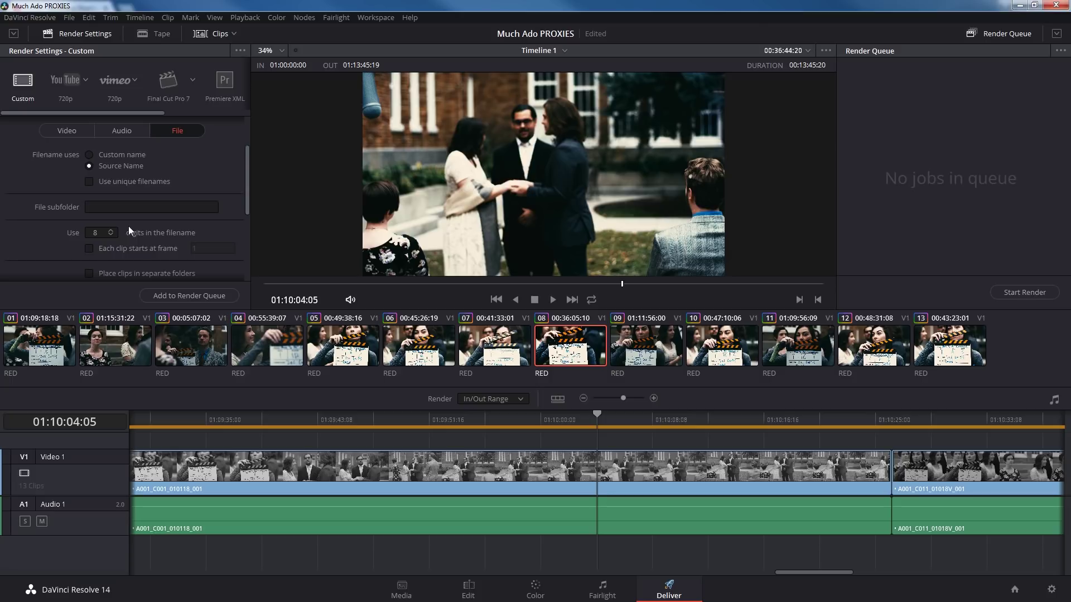
scroll(189, 206, up, 4)
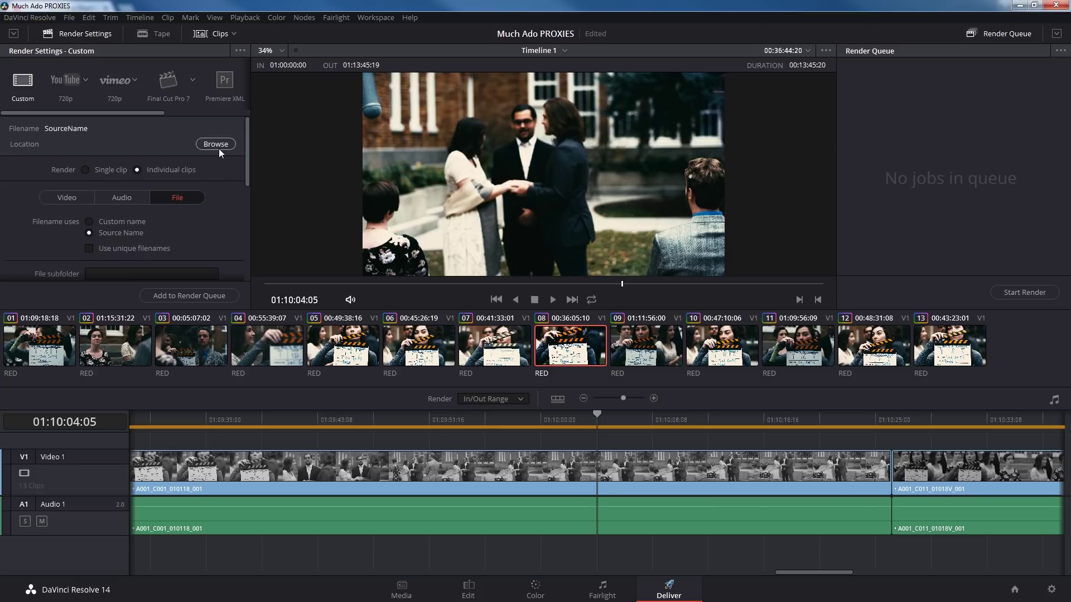
Step: Browse to FLYER (H:) > MUCH ADO > RESOLVE PROXIES as the render destination
click(219, 149)
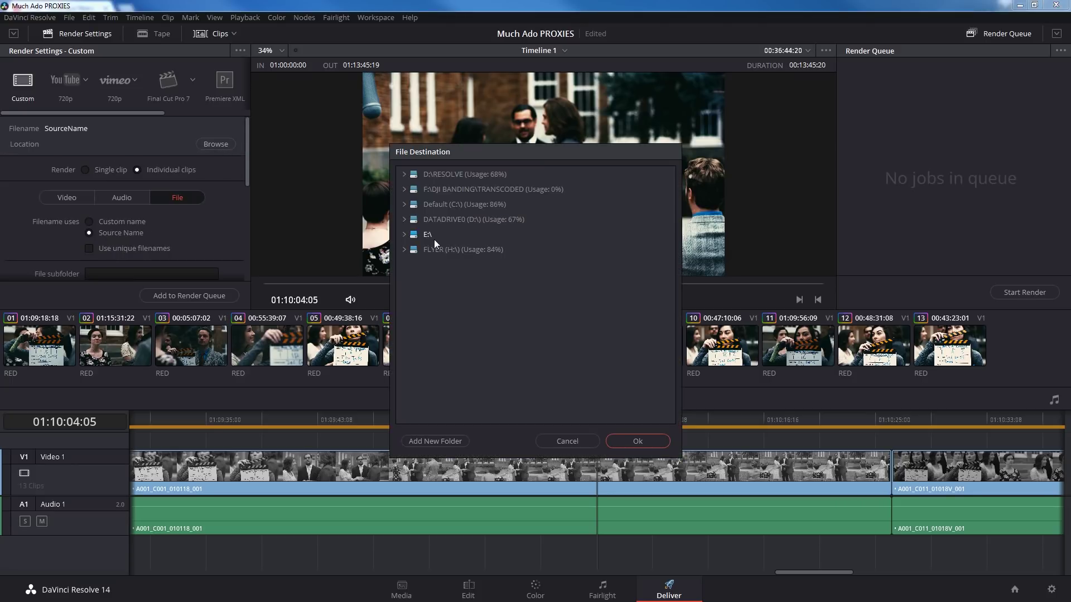
click(404, 249)
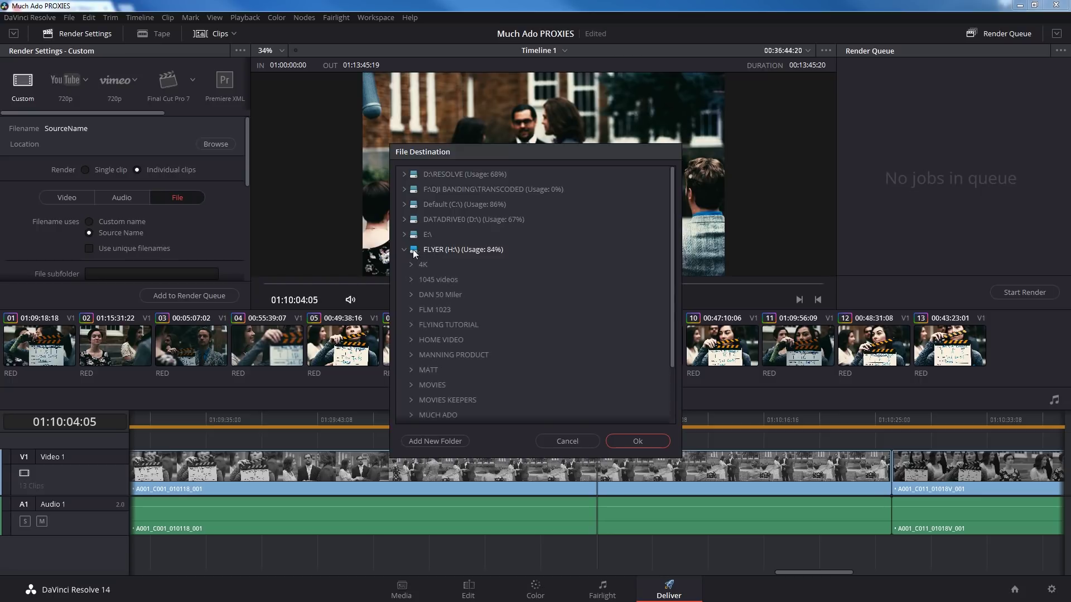
scroll(433, 383, down, 1)
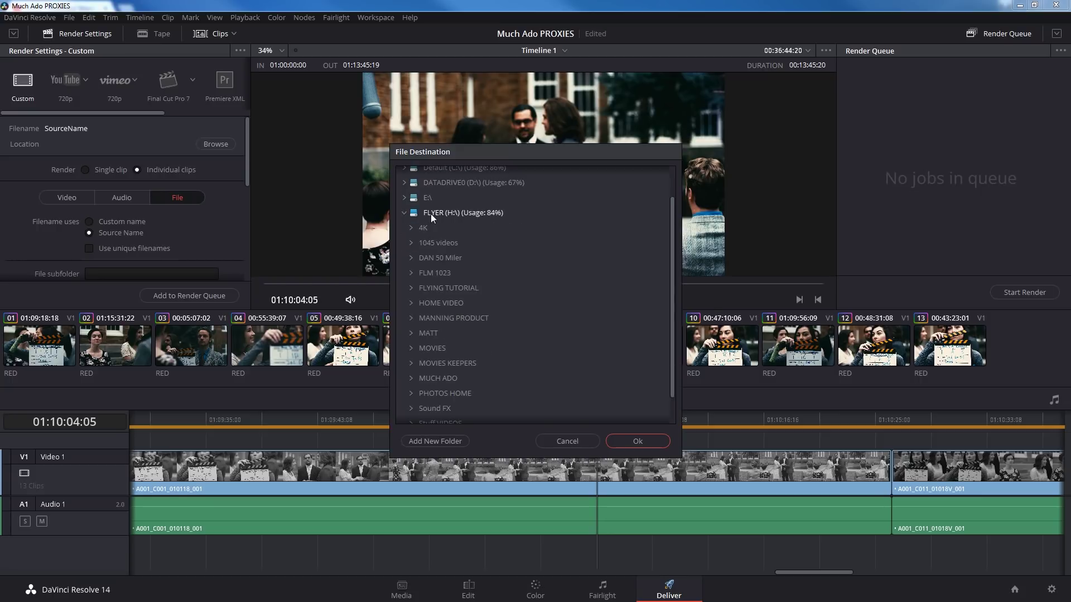
scroll(436, 355, down, 1)
click(440, 345)
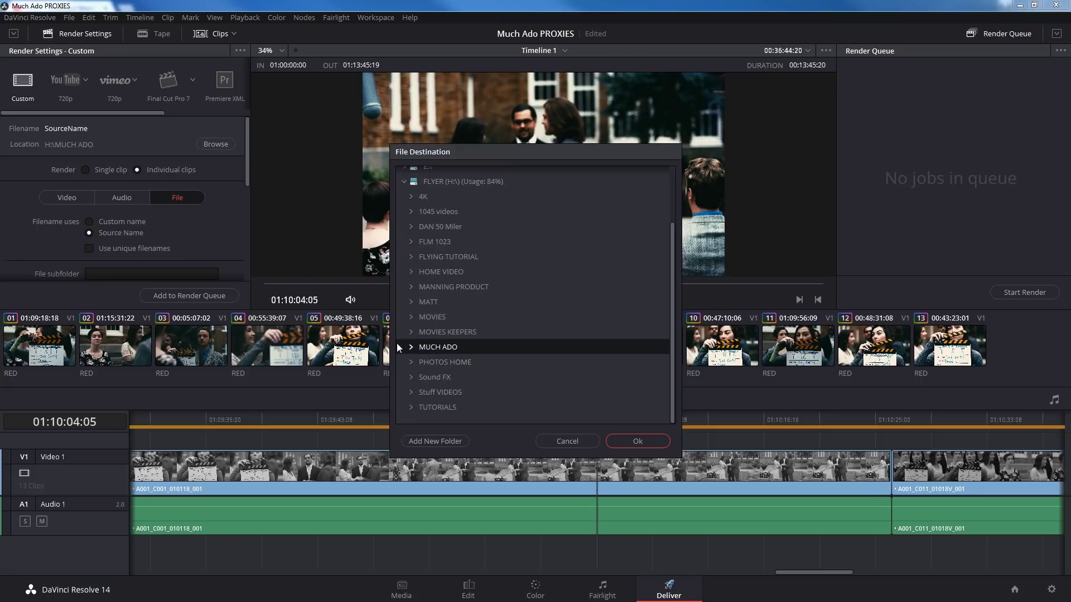
click(411, 347)
scroll(487, 373, down, 2)
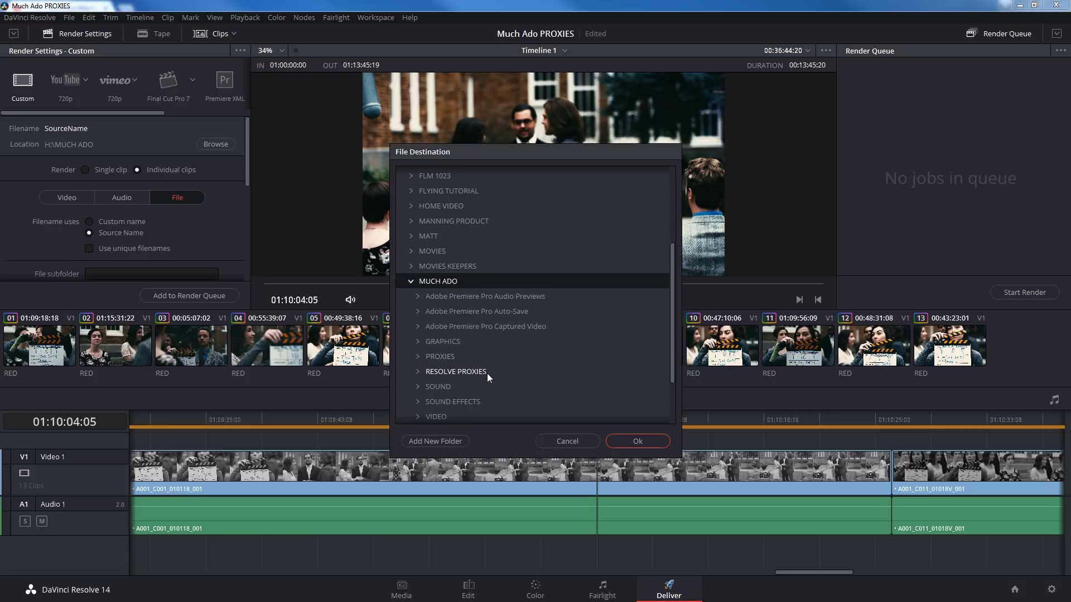
click(441, 371)
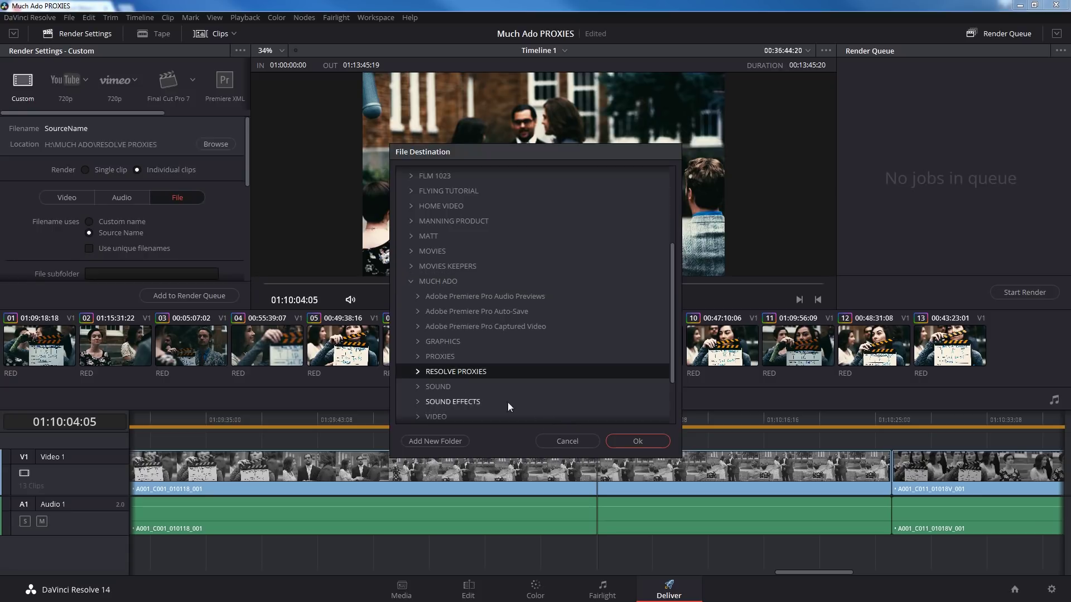
Step: Confirm the destination, add the 13 clips to the Render Queue and start rendering
click(627, 441)
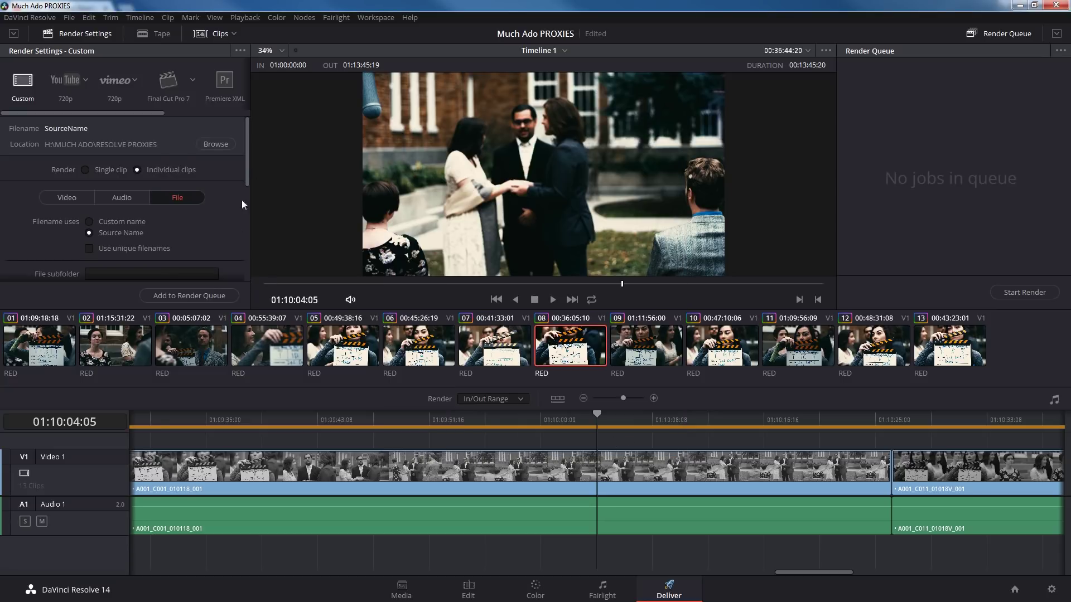
click(191, 297)
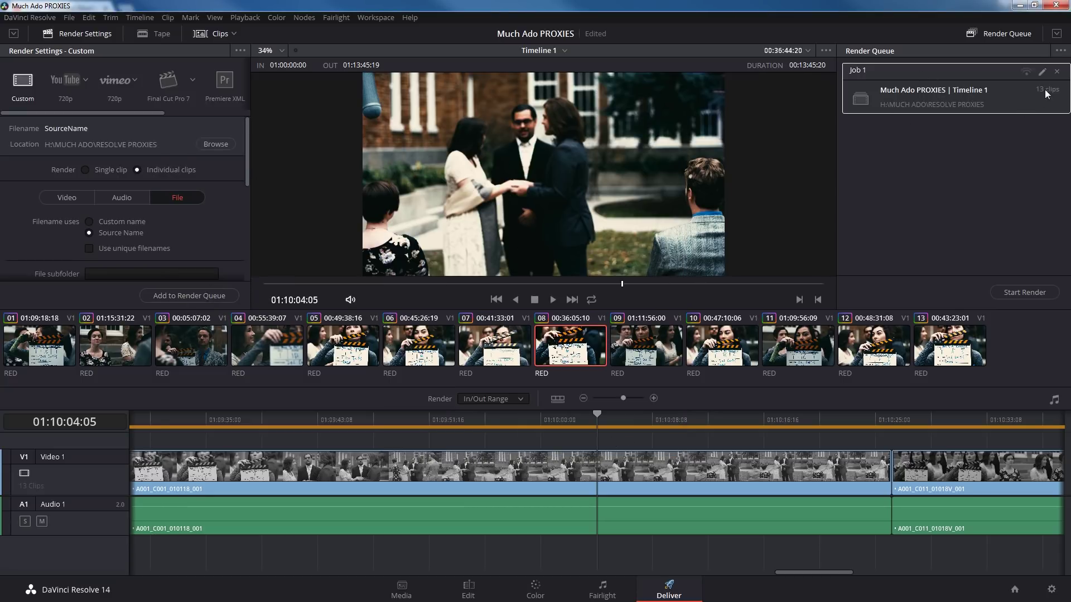
click(1026, 292)
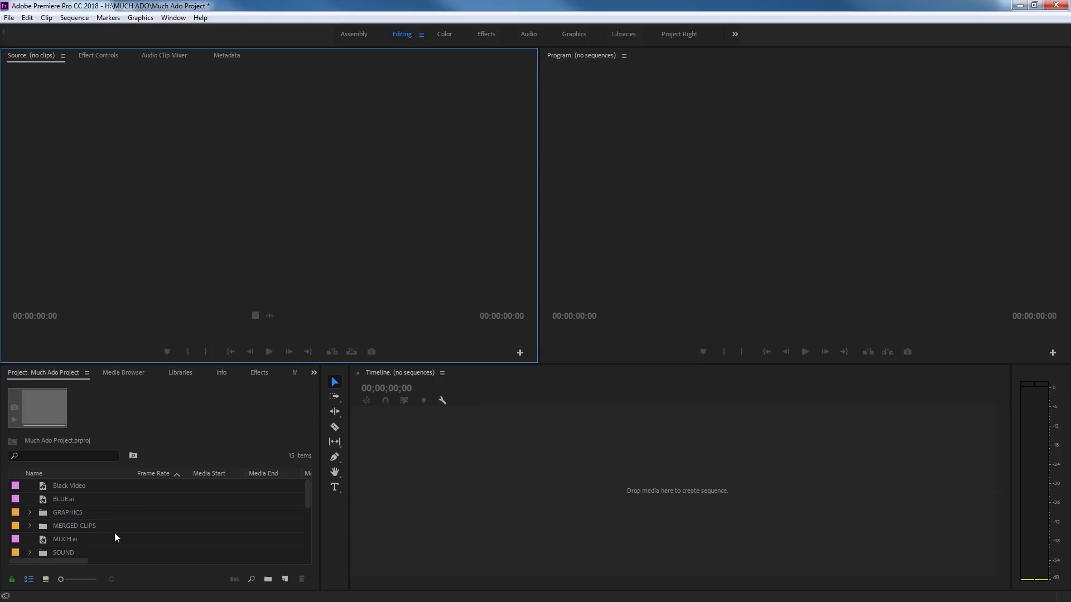
Step: Import the RESOLVE PROXIES folder into Premiere and expand its bin to view the proxies
key(ctrl+i)
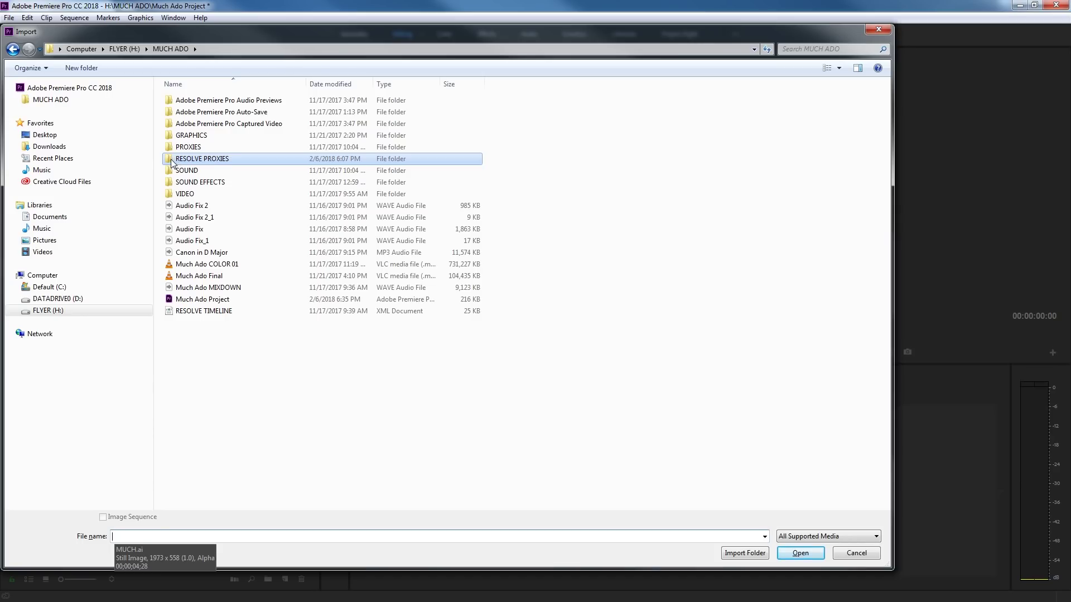
click(759, 553)
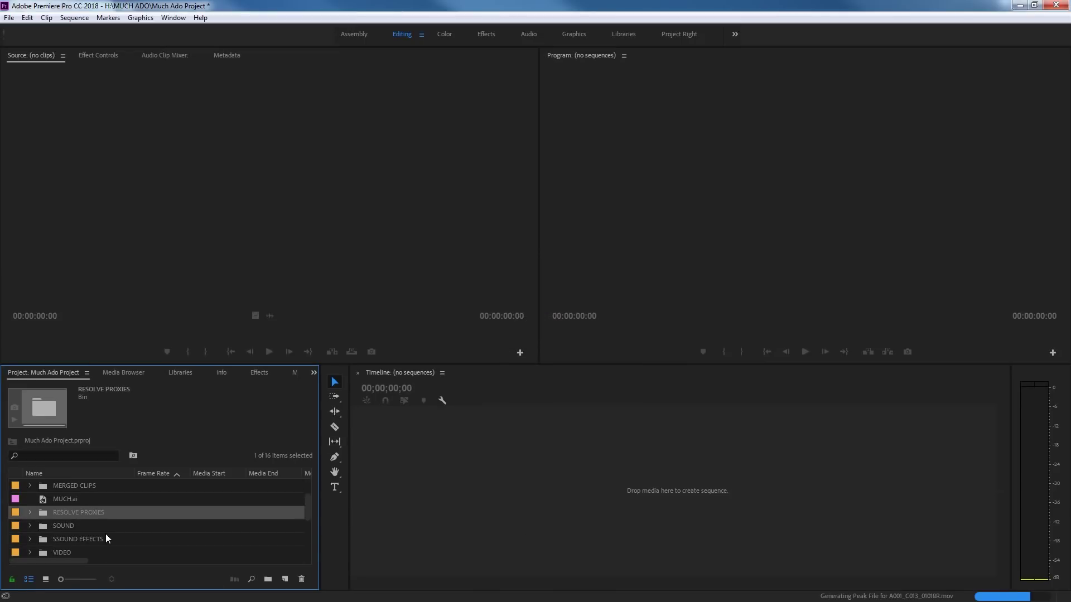
click(30, 513)
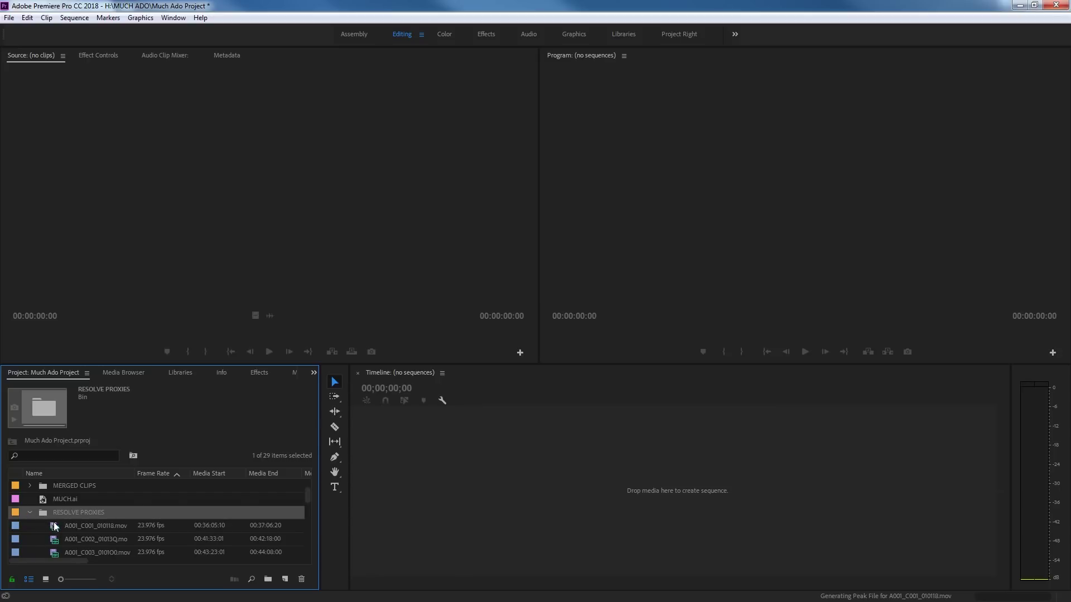
click(54, 525)
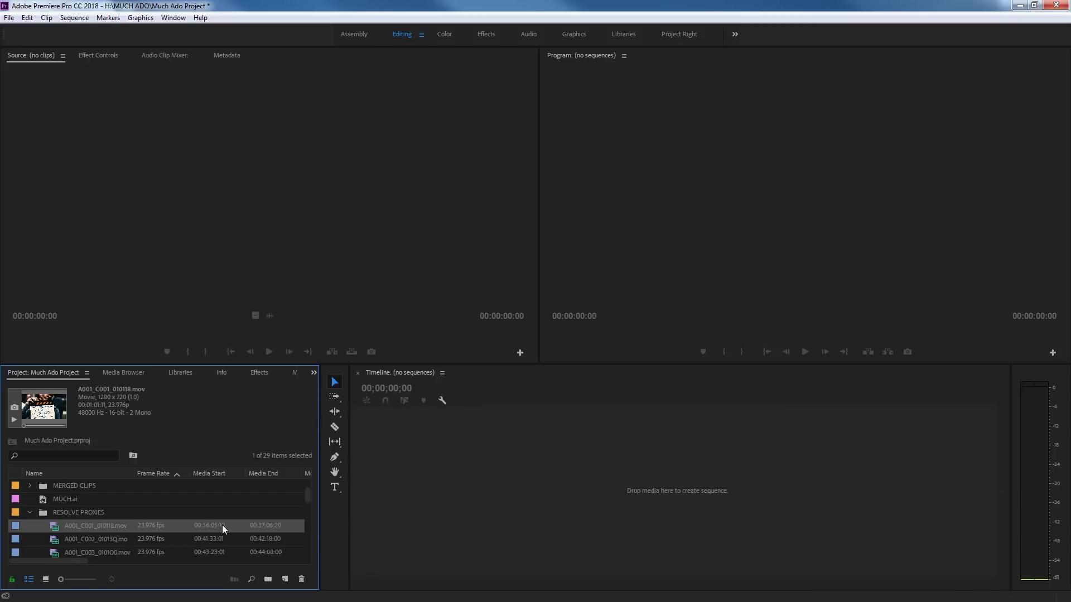
click(215, 543)
Step: Maximize the Project panel, collapse the VIDEO folder and inspect the first proxy clip
key(grave)
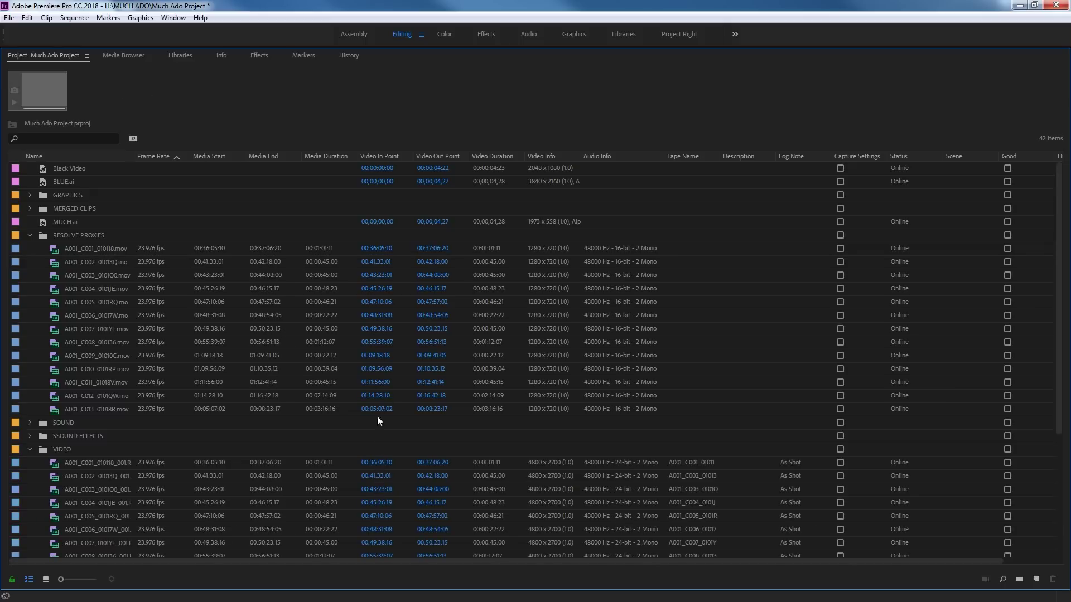
click(31, 449)
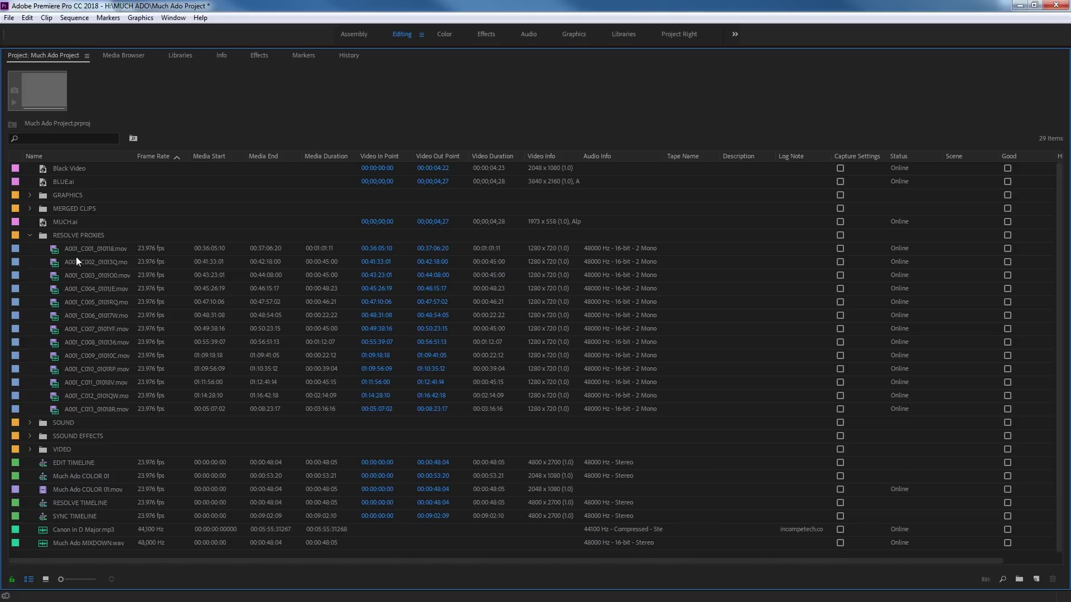
click(79, 237)
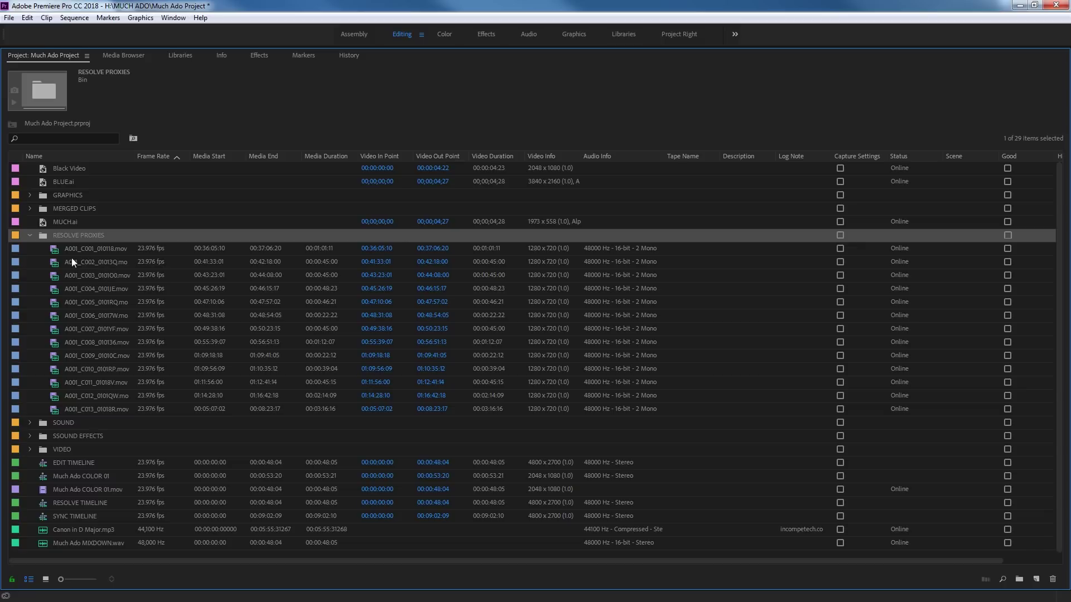
click(82, 250)
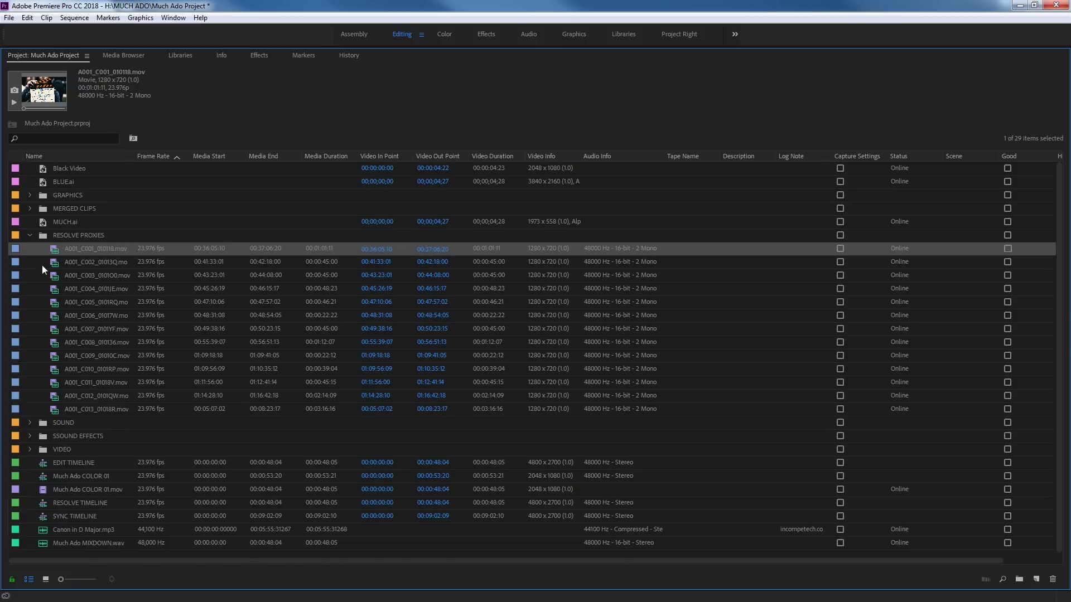
key(grave)
Step: Select all thirteen proxy clips and drag them to the Timeline to create a new sequence
key(shift+End)
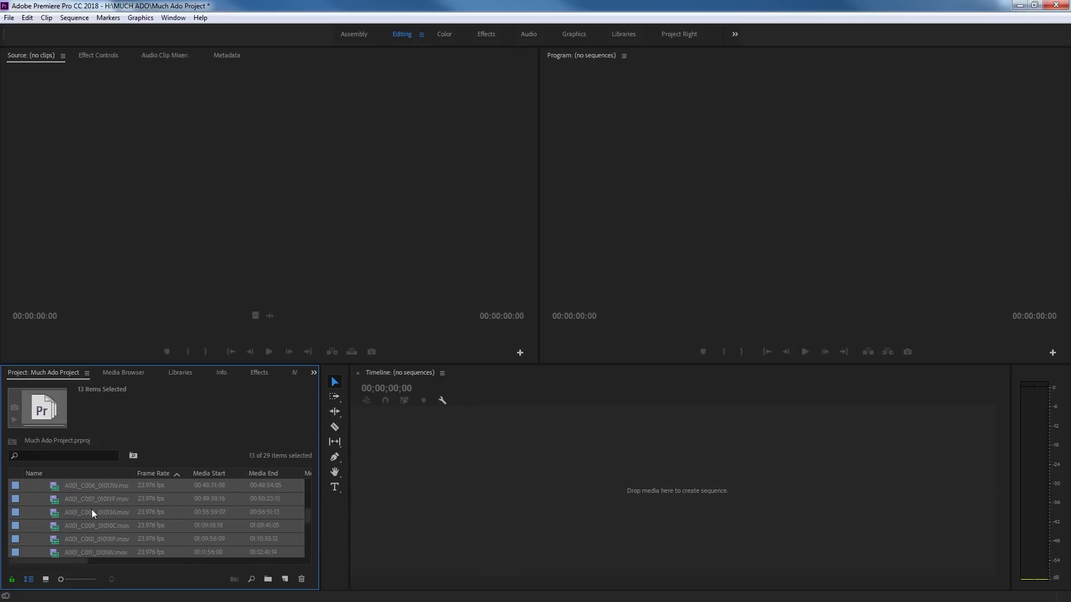
scroll(92, 510, up, 1)
drag(58, 524, 576, 474)
Step: Fit the sequence to the timeline, then scrub and play through it to review the proxies
click(604, 392)
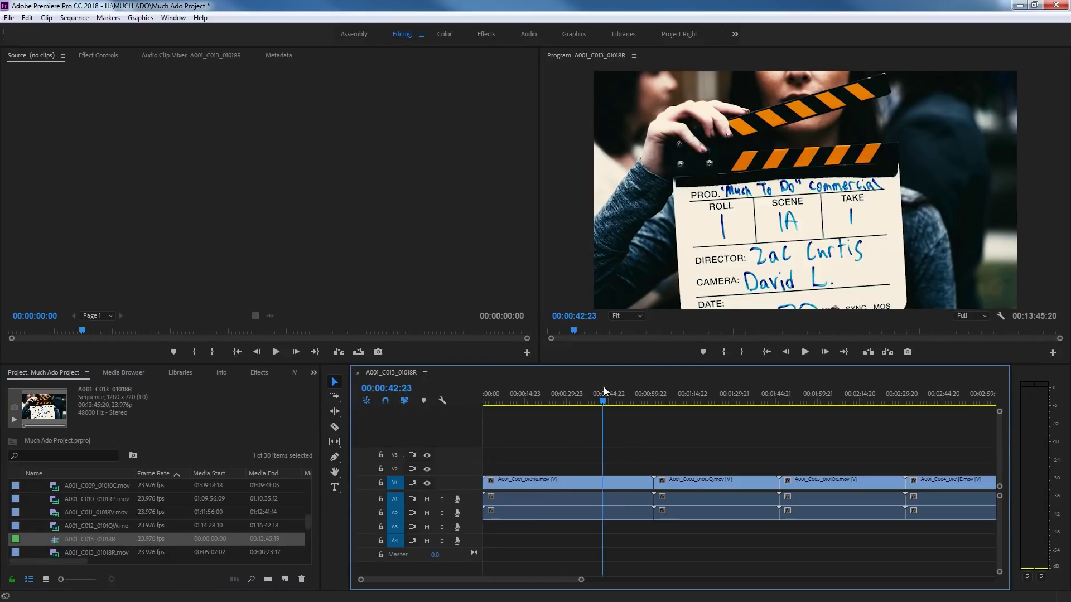
key(backslash)
click(533, 400)
drag(534, 399, 656, 429)
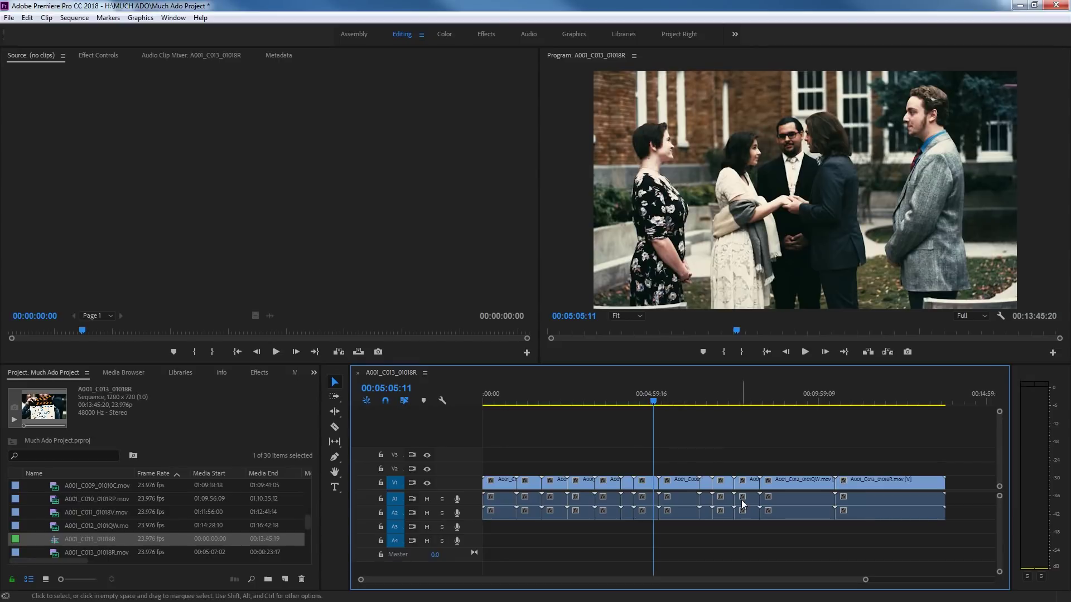
click(681, 403)
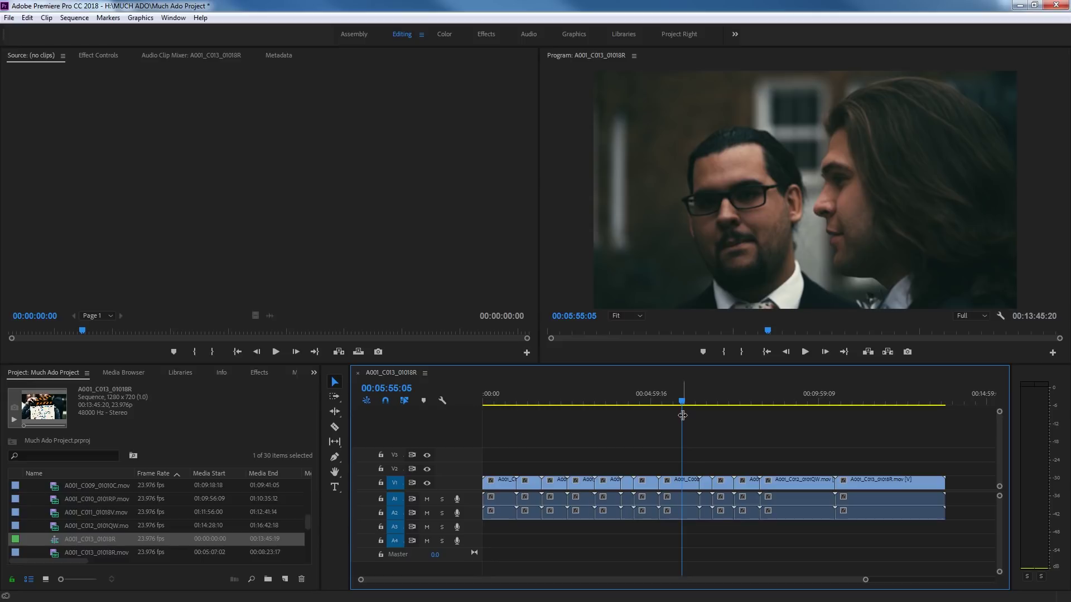
key(j)
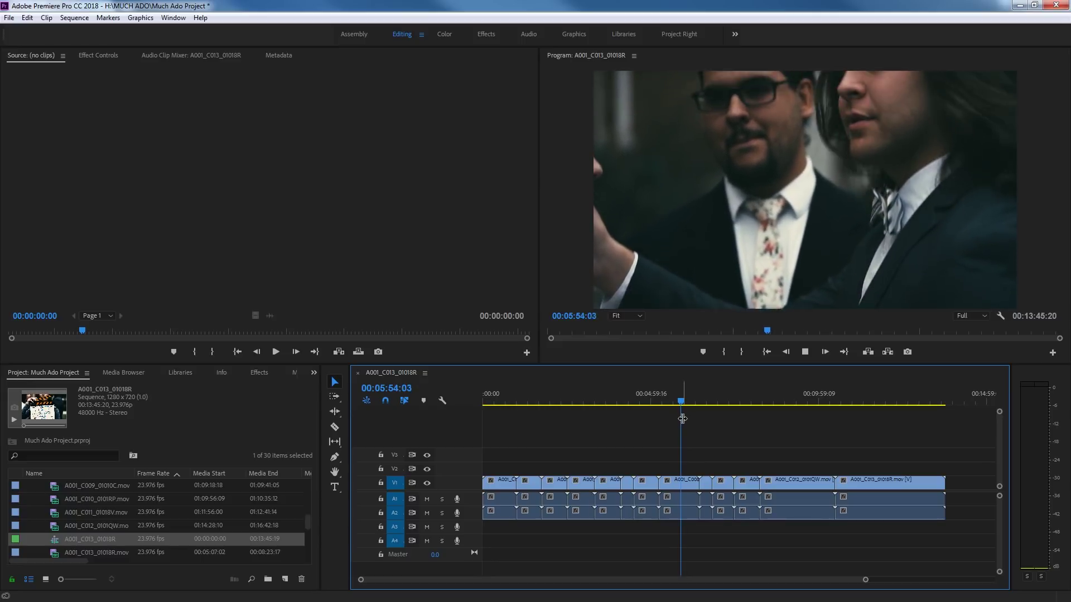
key(l)
key(k)
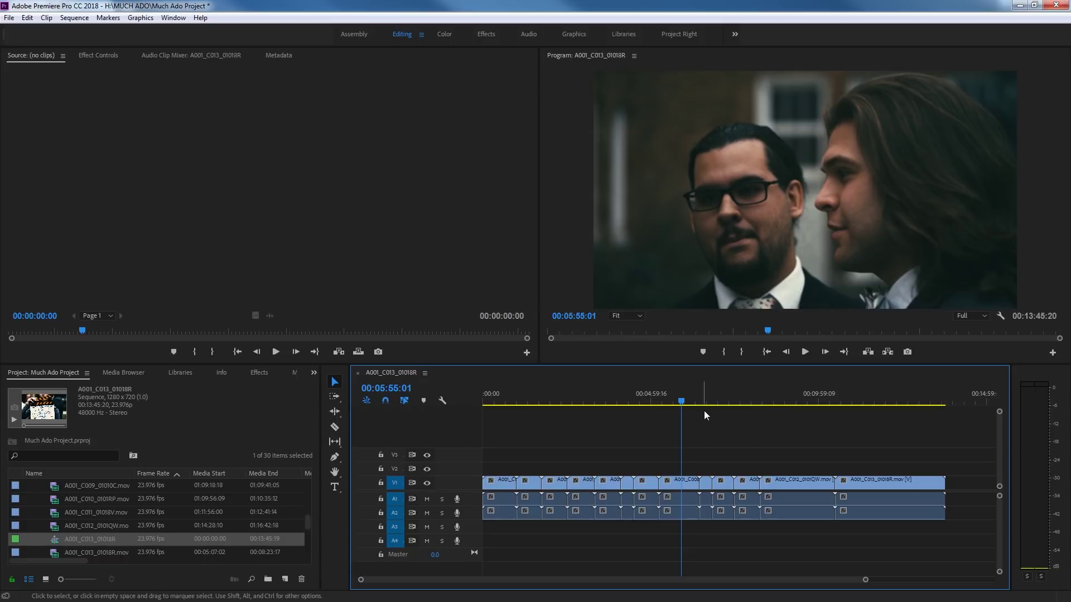
drag(694, 406, 684, 436)
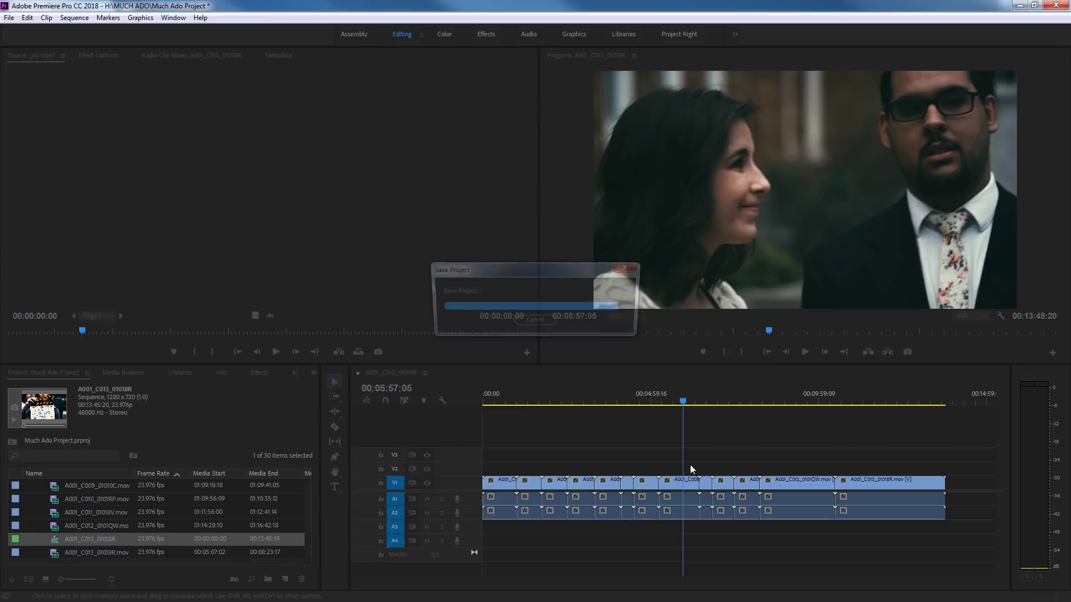
drag(682, 401, 667, 426)
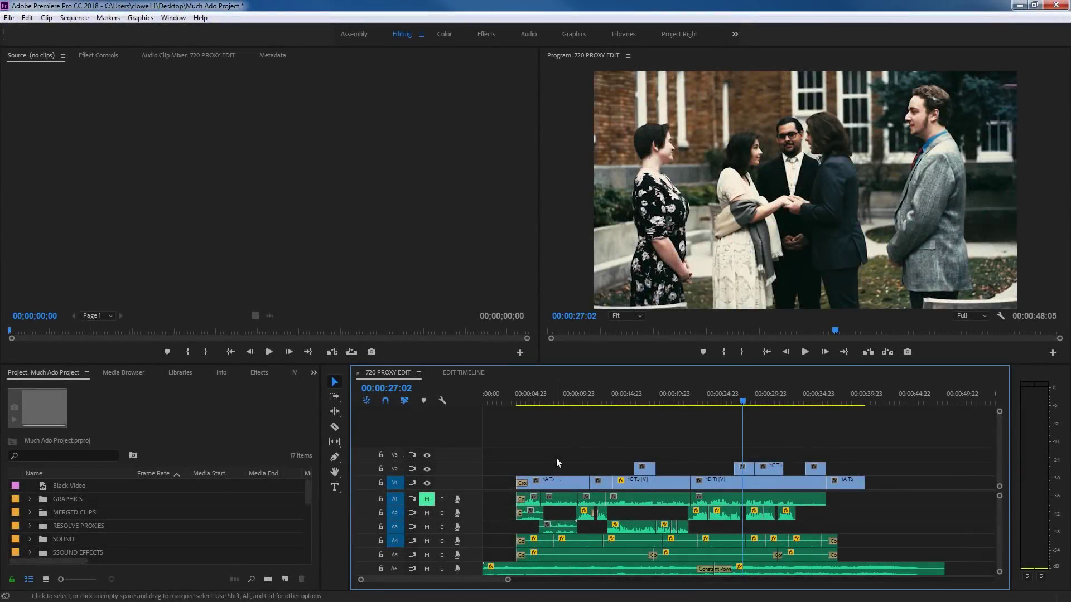
Step: Expand all track heights in 720 PROXY EDIT to show clip thumbnails and audio waveforms
key(shift+equal)
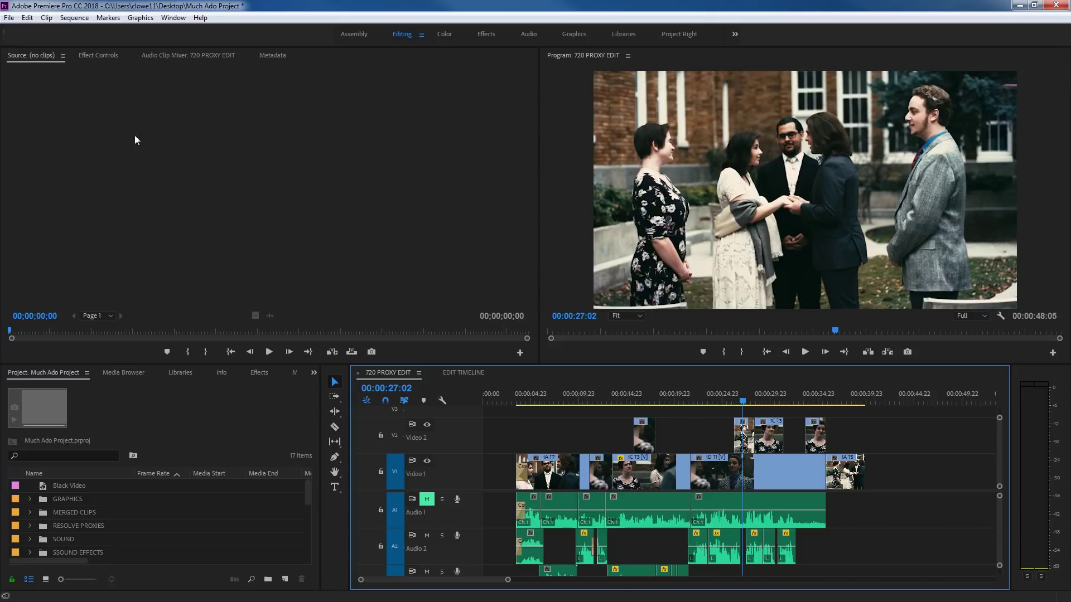
Step: Export the 720 PROXY EDIT sequence as a Final Cut Pro XML file to the Desktop
click(9, 17)
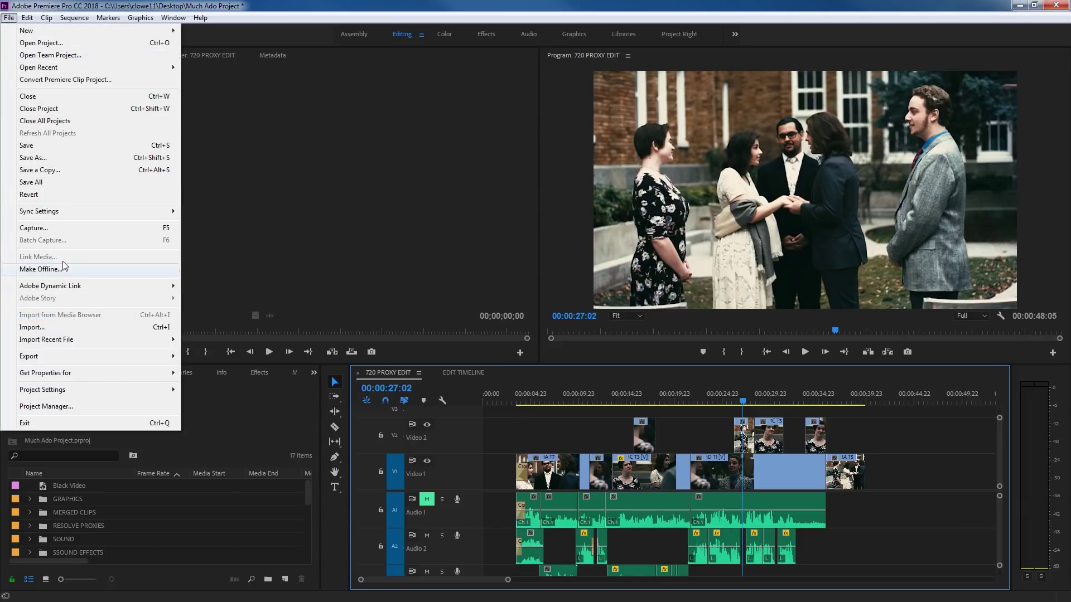
mouse_move(73, 358)
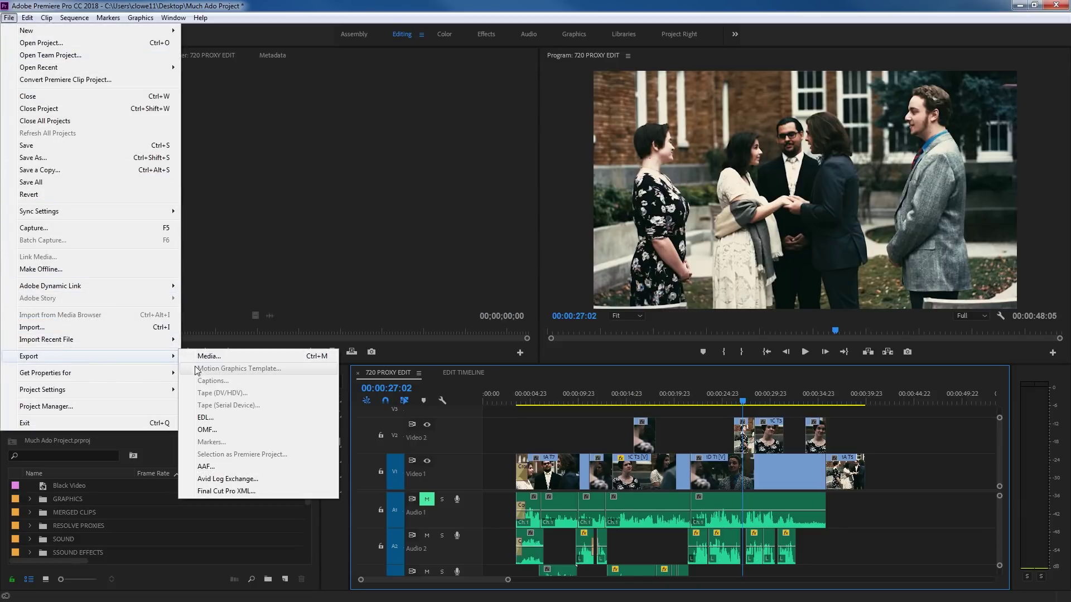
click(226, 491)
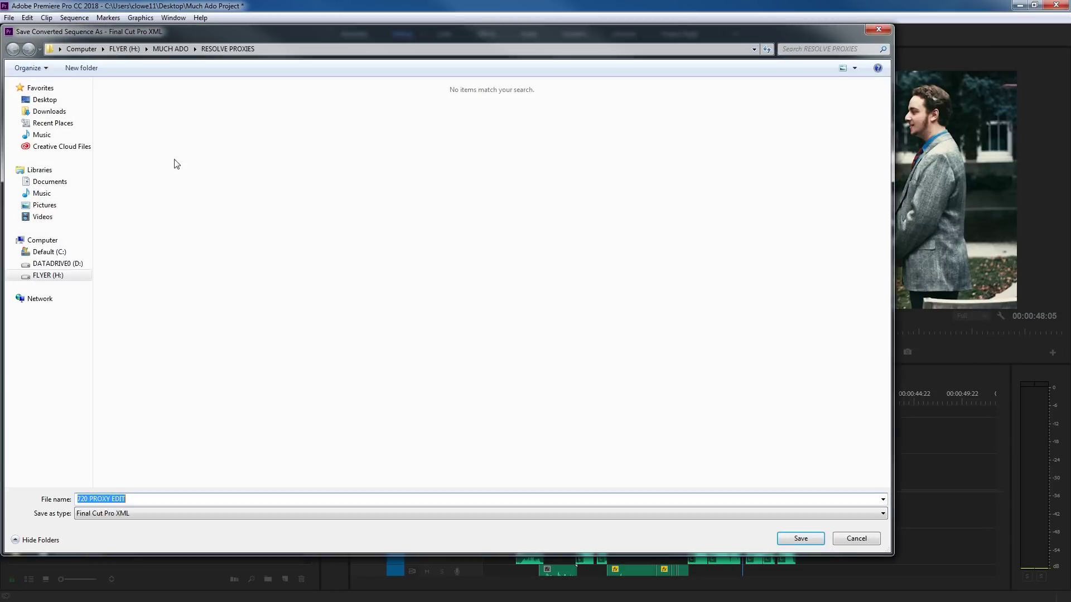
click(51, 101)
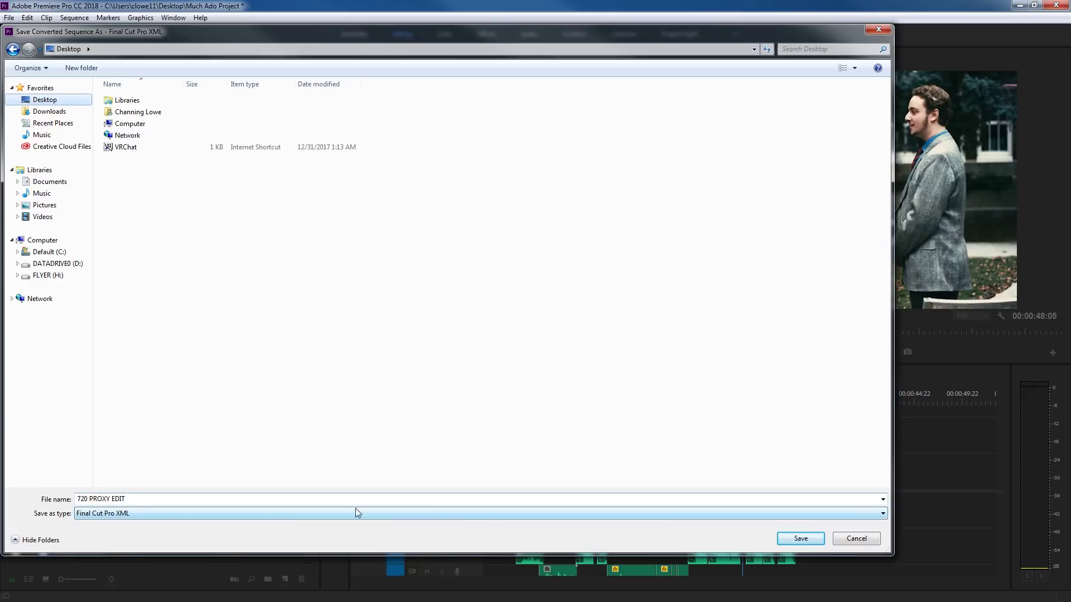
click(812, 543)
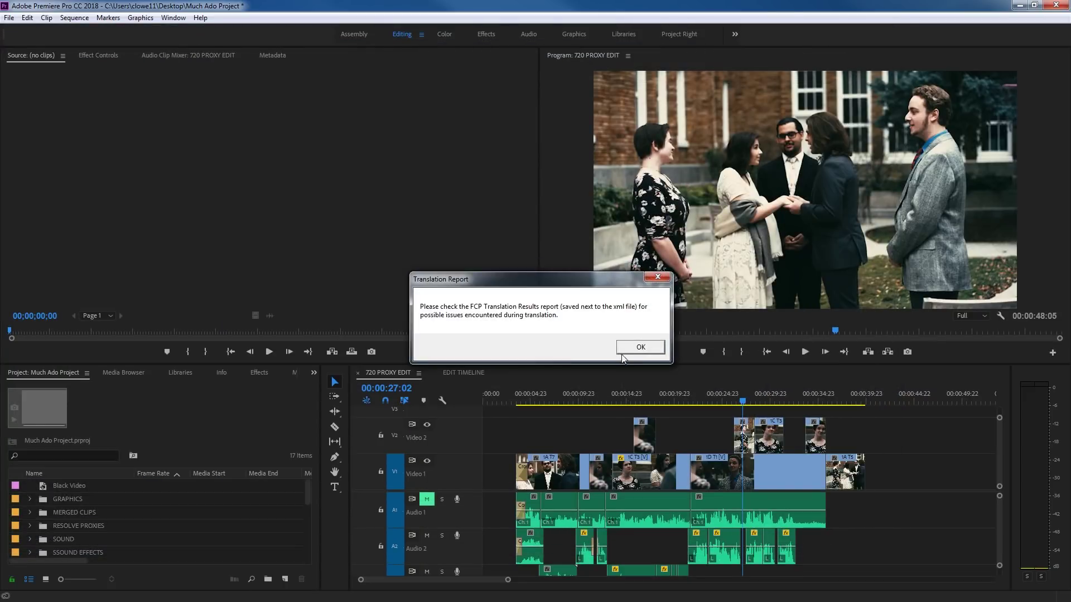
click(622, 349)
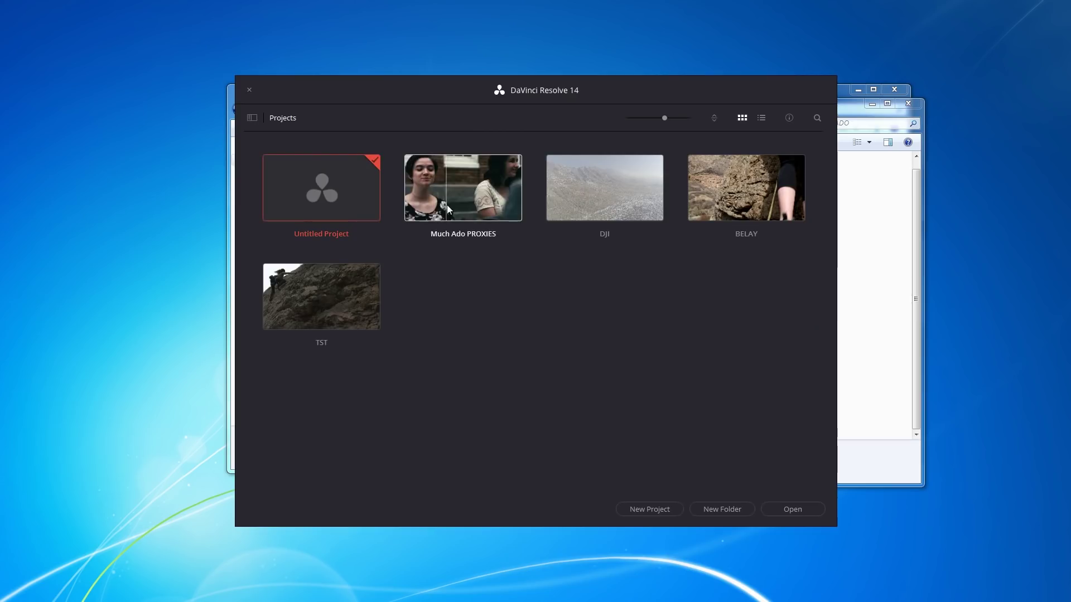
Step: Set the untitled project to 23.976 fps at 1920 x 1080 HD, then begin renaming it
right_click(338, 199)
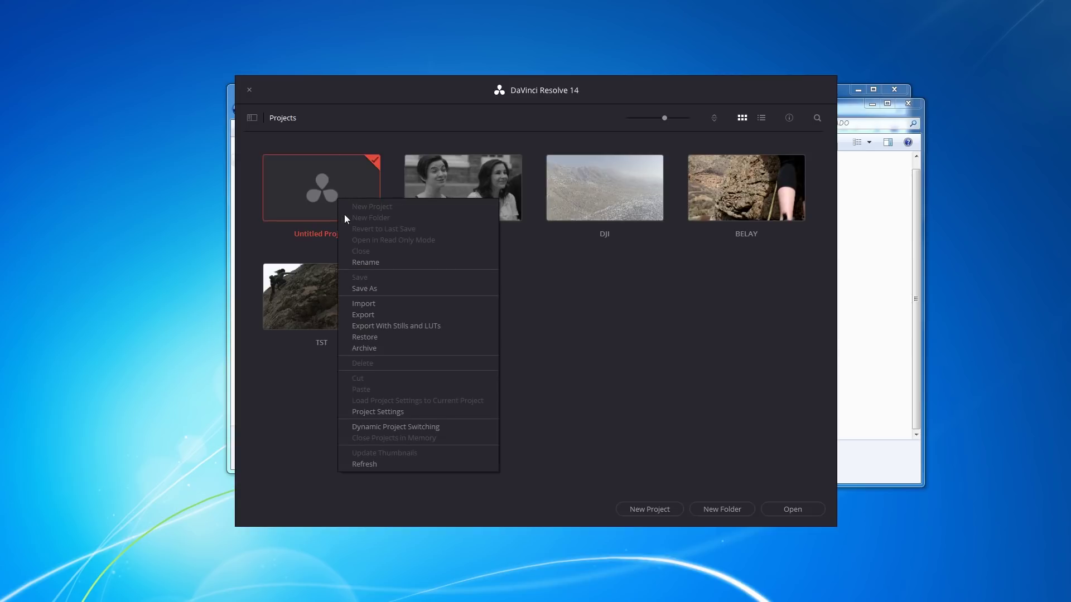
click(377, 411)
click(578, 207)
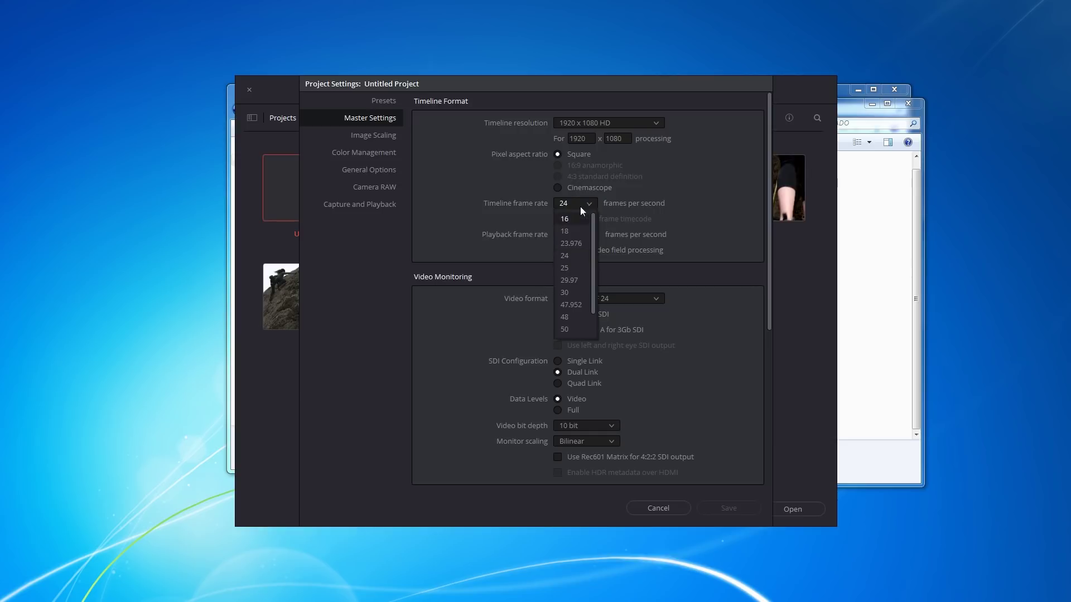
click(577, 242)
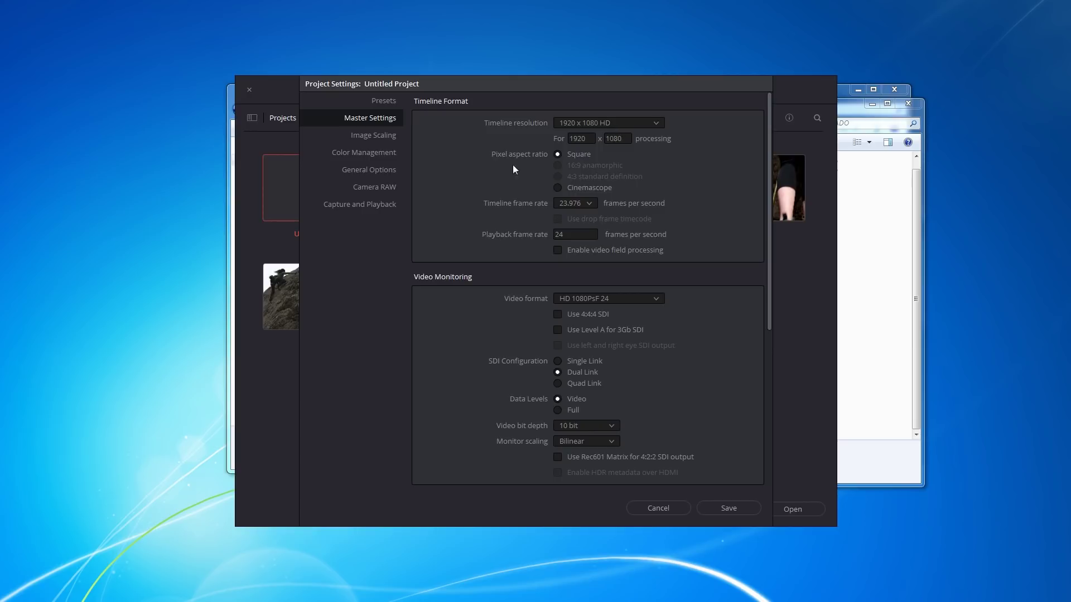
click(653, 118)
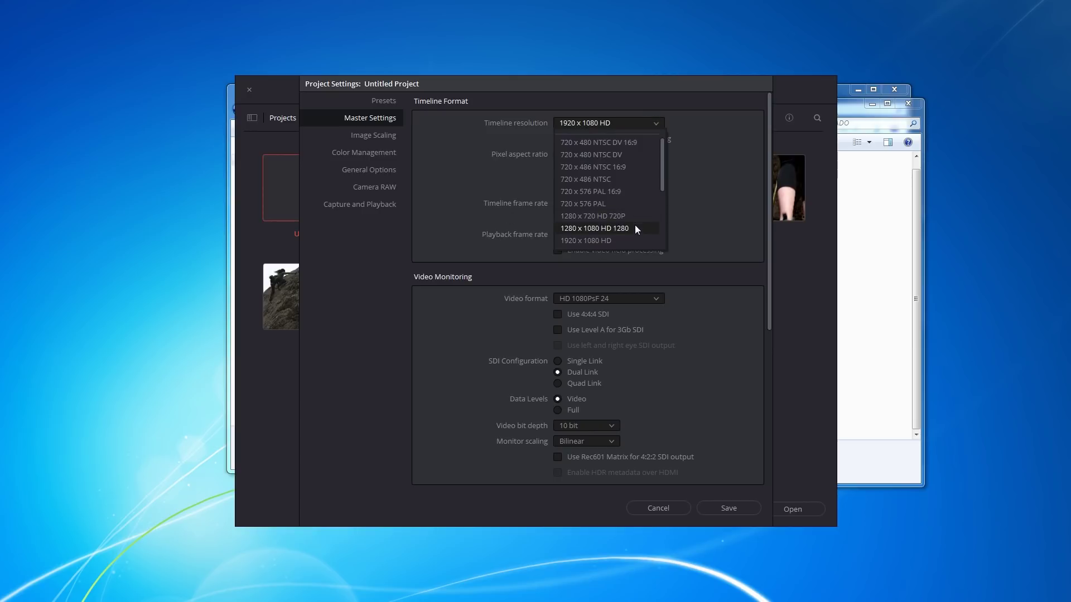
scroll(635, 225, down, 5)
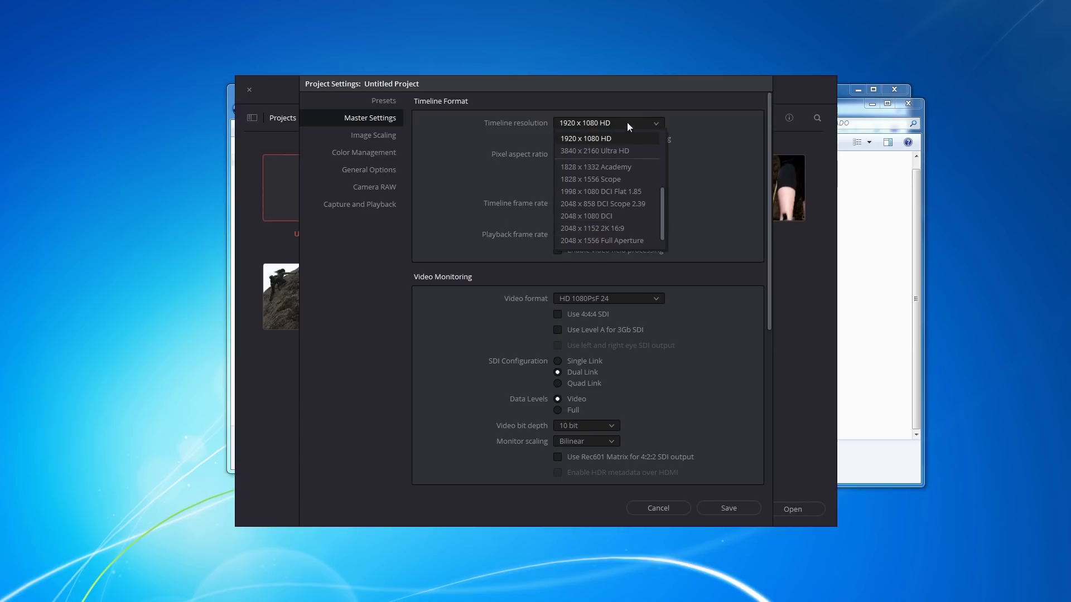
click(600, 140)
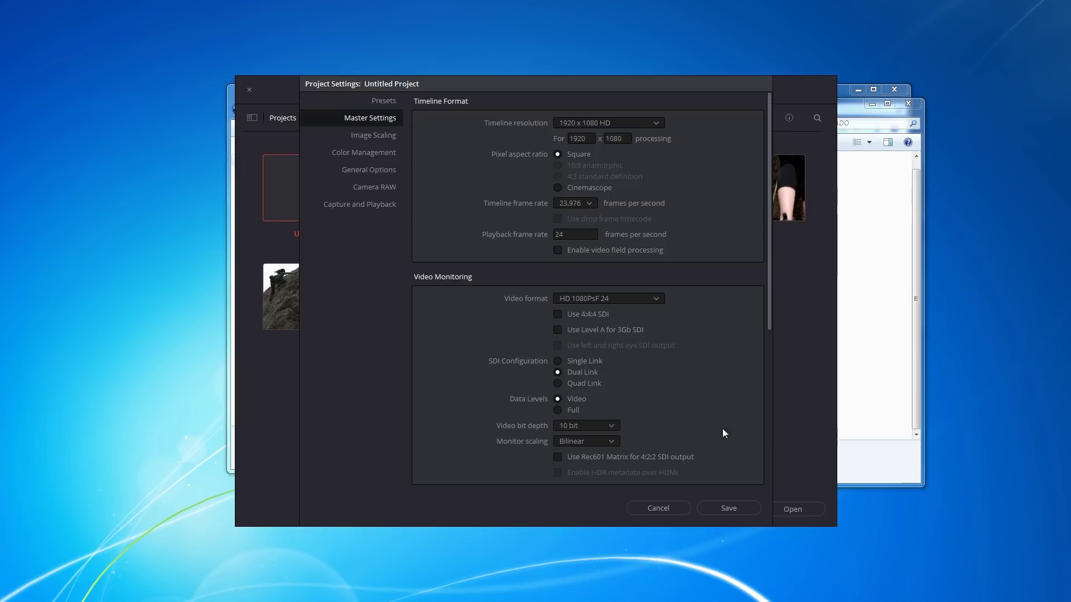
click(724, 508)
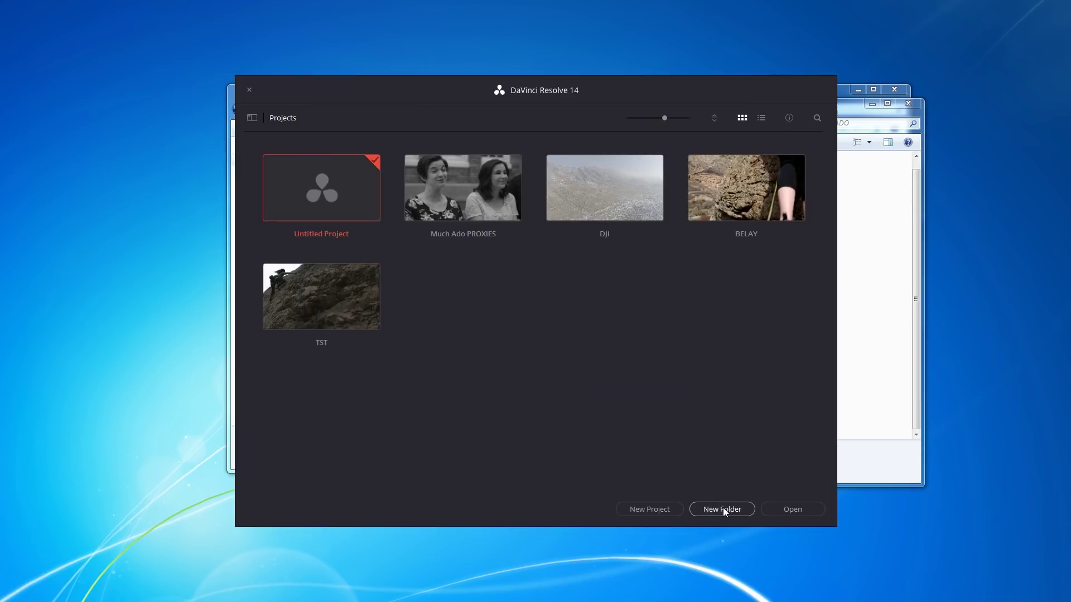
right_click(356, 219)
click(388, 456)
Step: Name the project 'Much Ado Color Grade' and open it
text(Much Ado Color Gra)
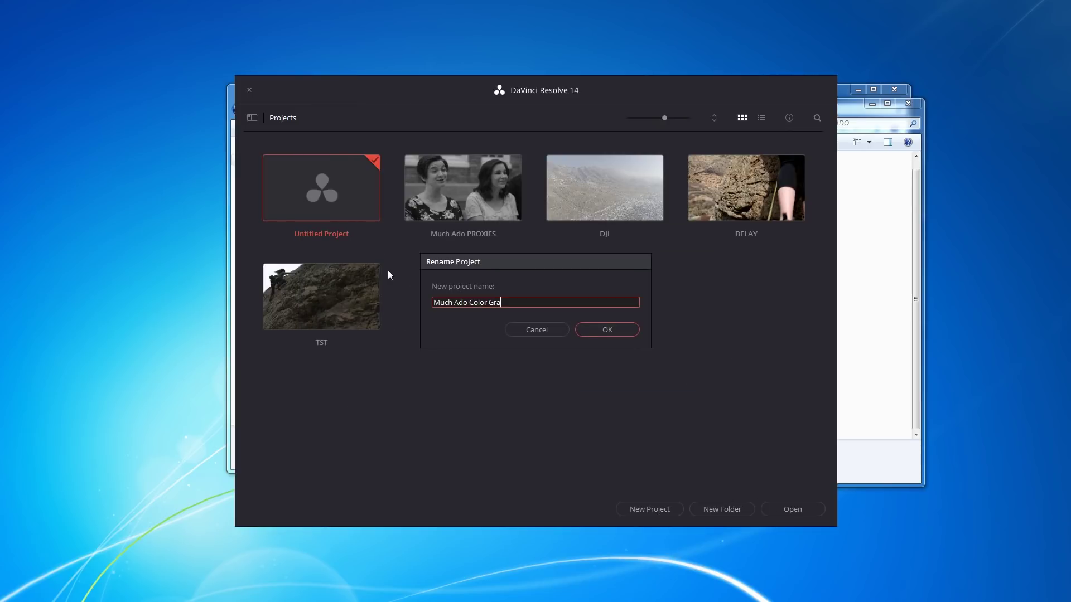
text(de)
key(Return)
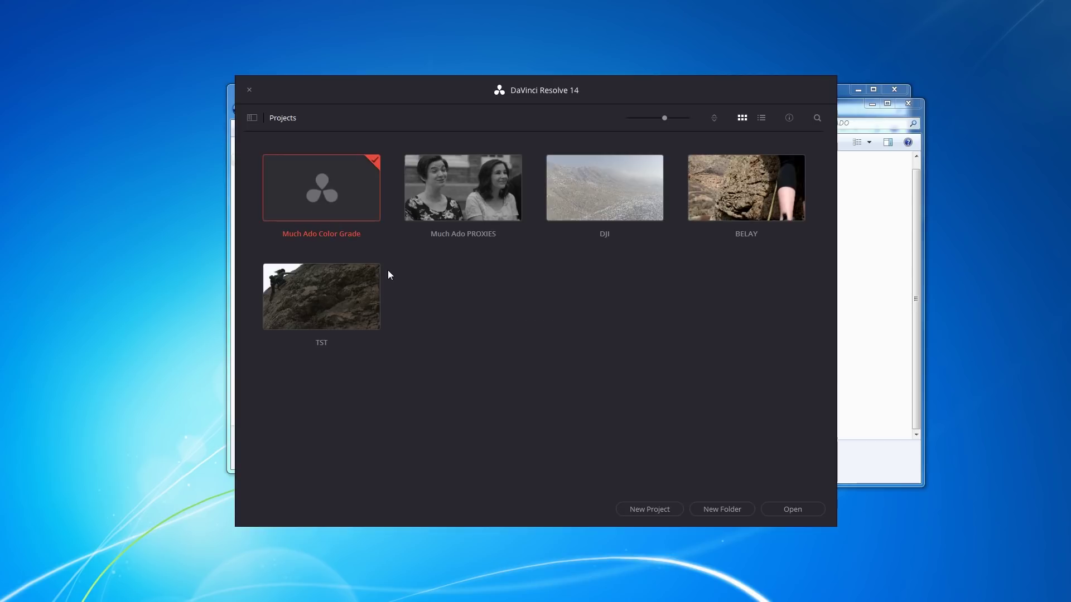
double_click(344, 213)
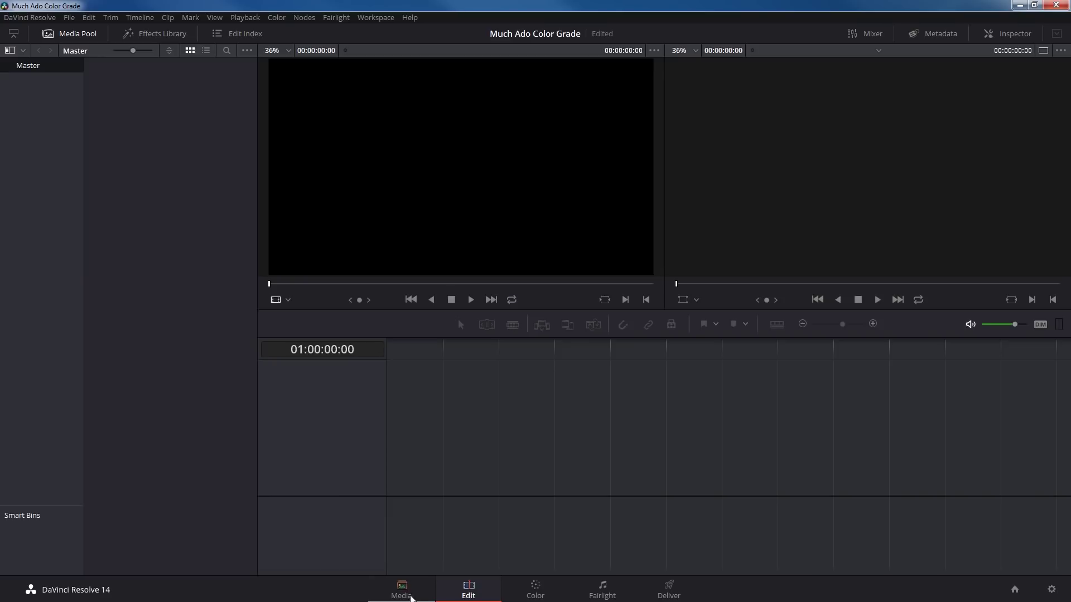
Step: Add all RED clips from VIDEO > A001_01010B.RDM to the media pool
click(410, 596)
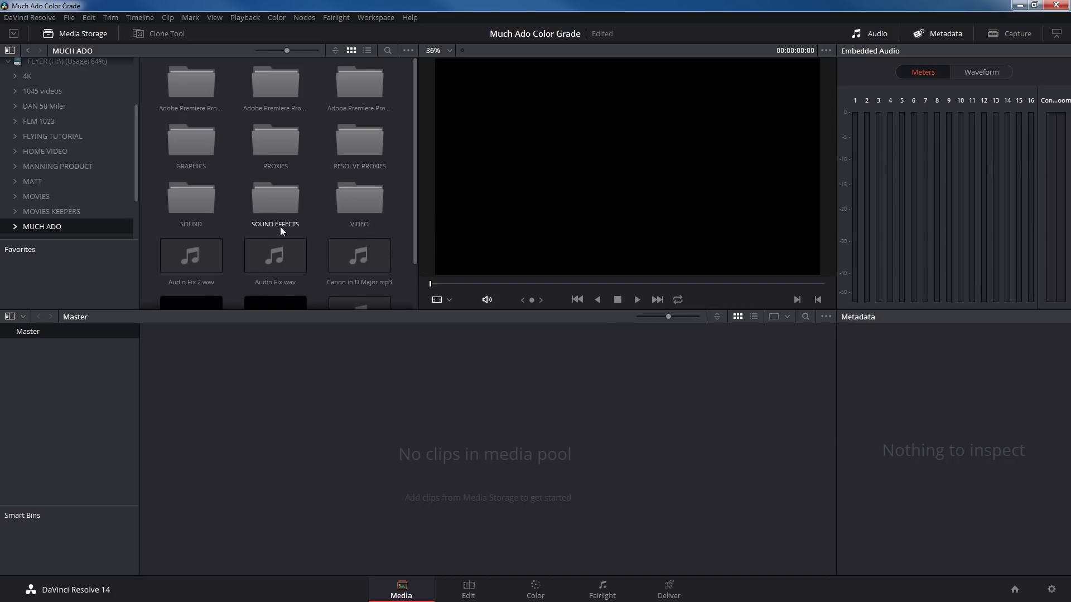
double_click(354, 207)
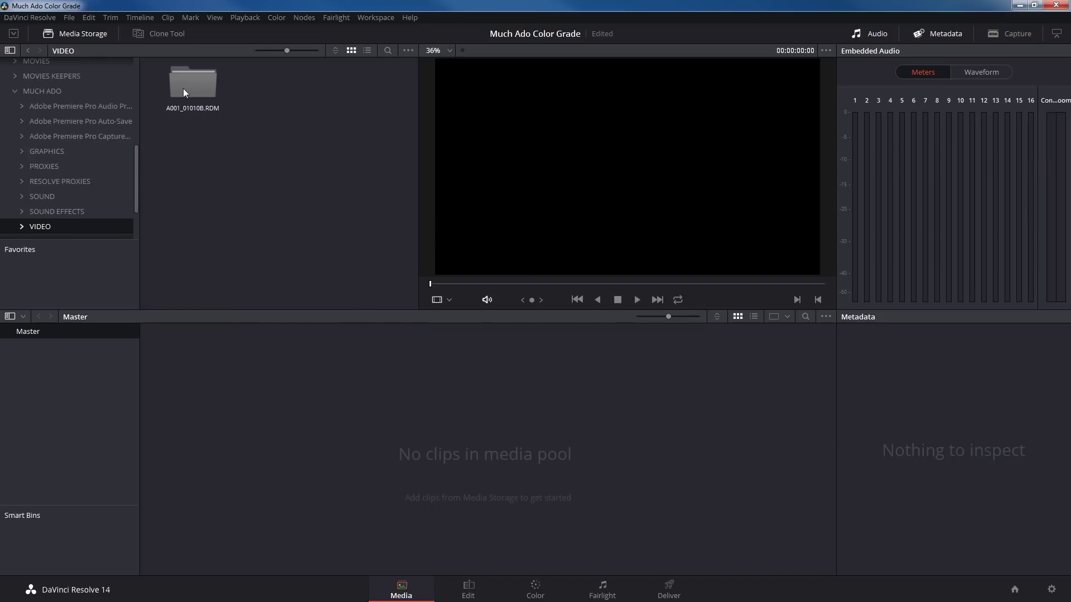
double_click(190, 85)
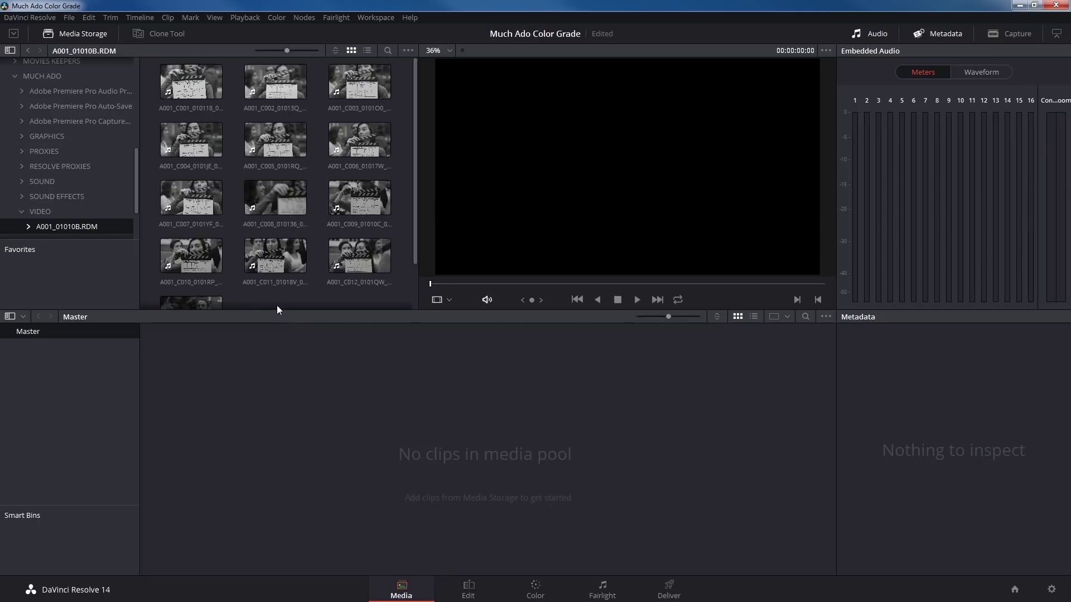
key(ctrl+a)
drag(213, 116, 307, 434)
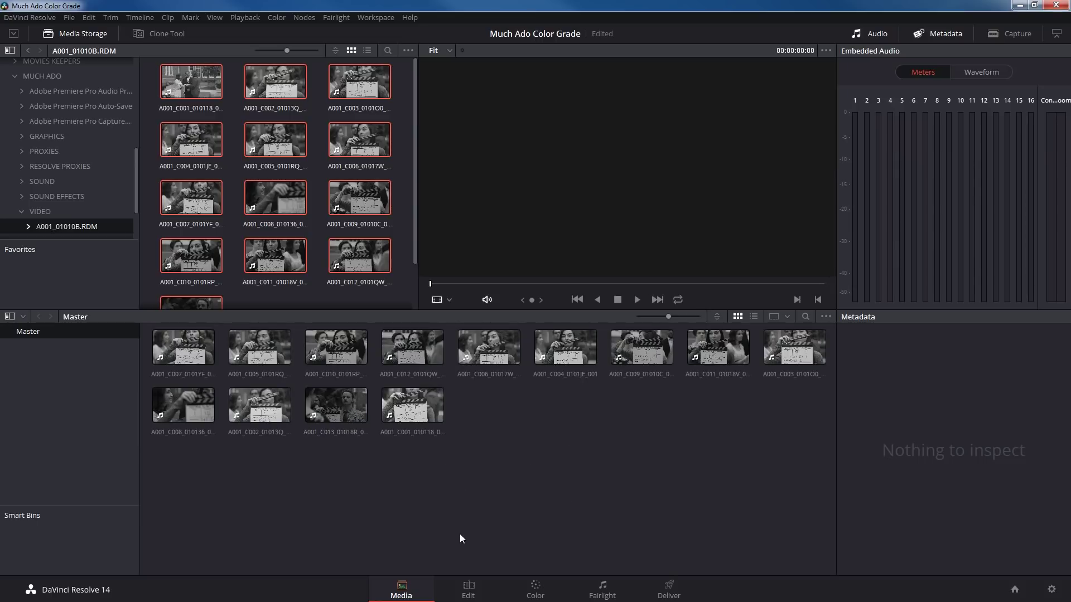
Step: Add FINAL MUCH ADO AUDIO MIX.wav to the media pool and preview clip A001_C005
right_click(538, 452)
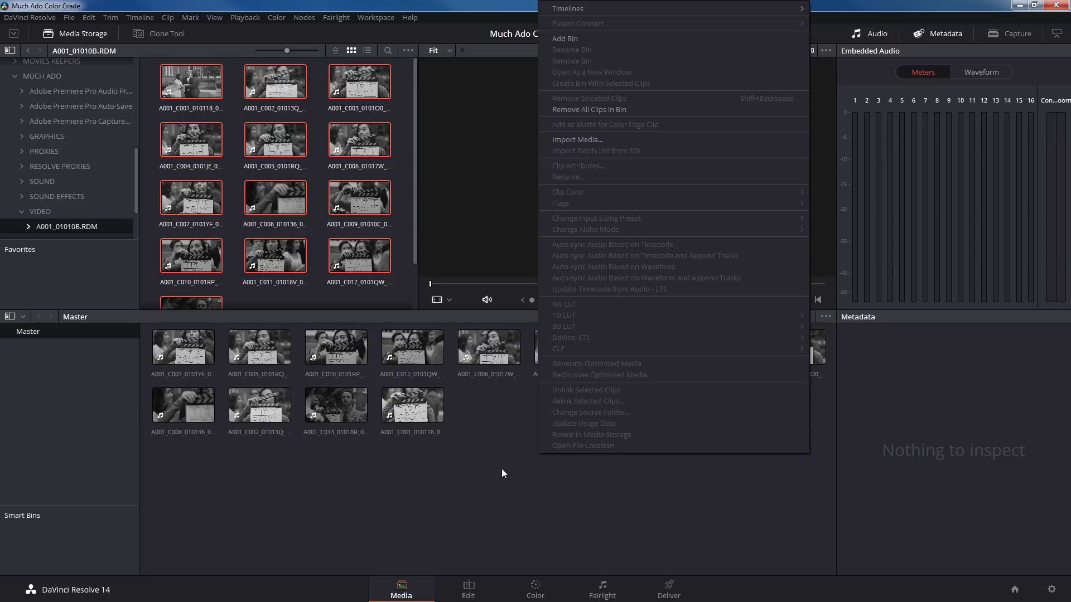
click(501, 454)
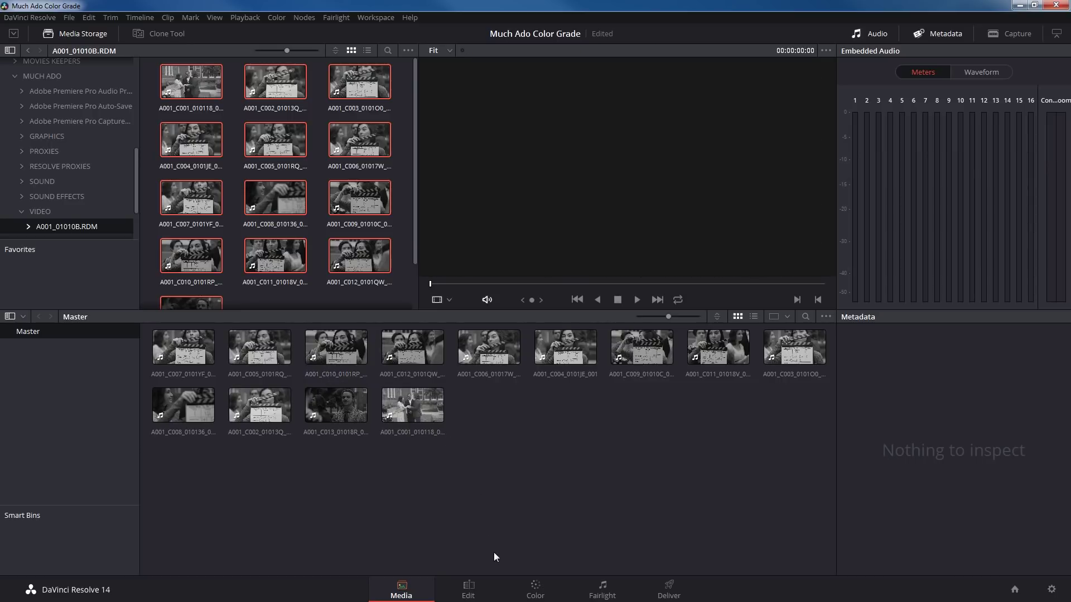
click(495, 585)
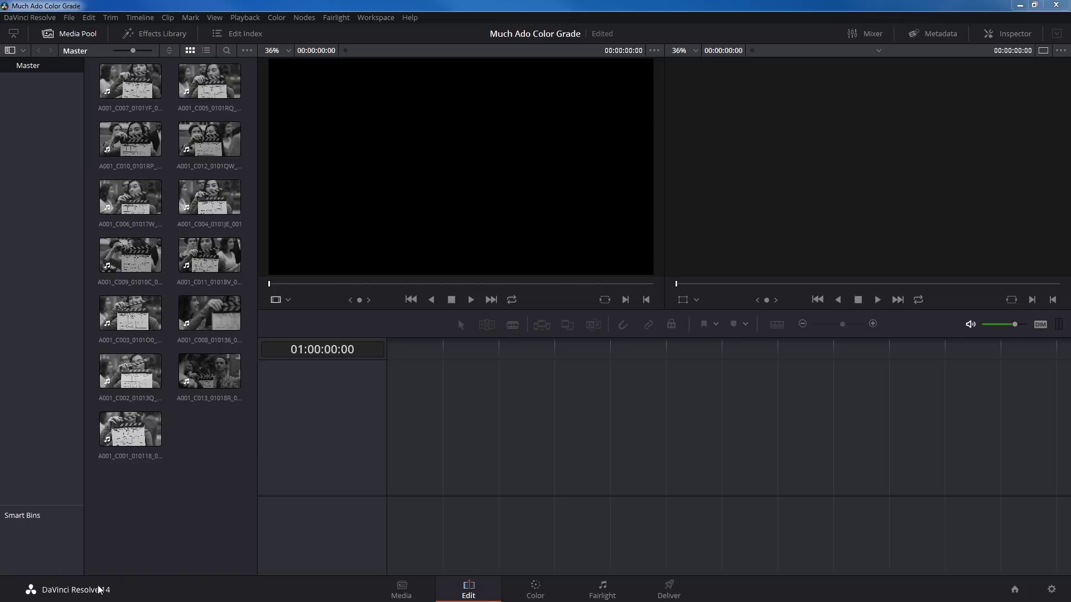
click(402, 586)
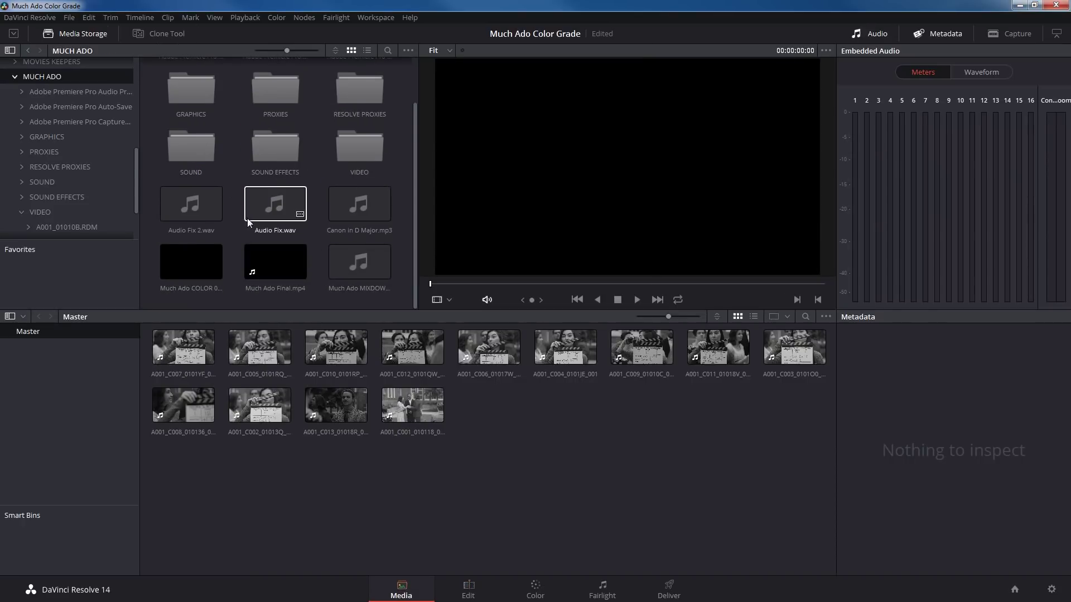
drag(194, 203, 500, 403)
click(471, 587)
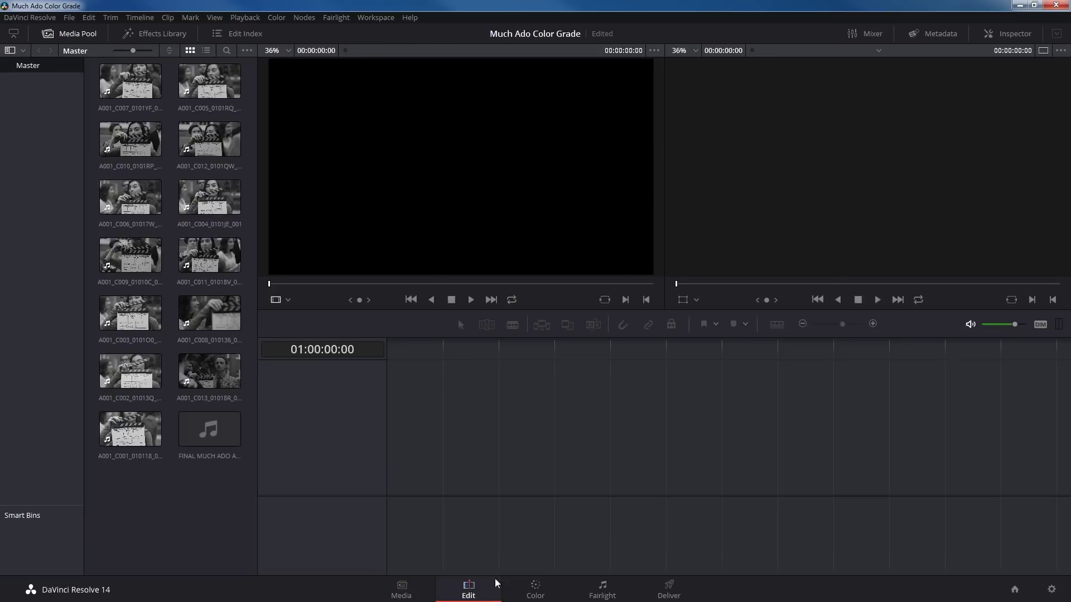
click(194, 84)
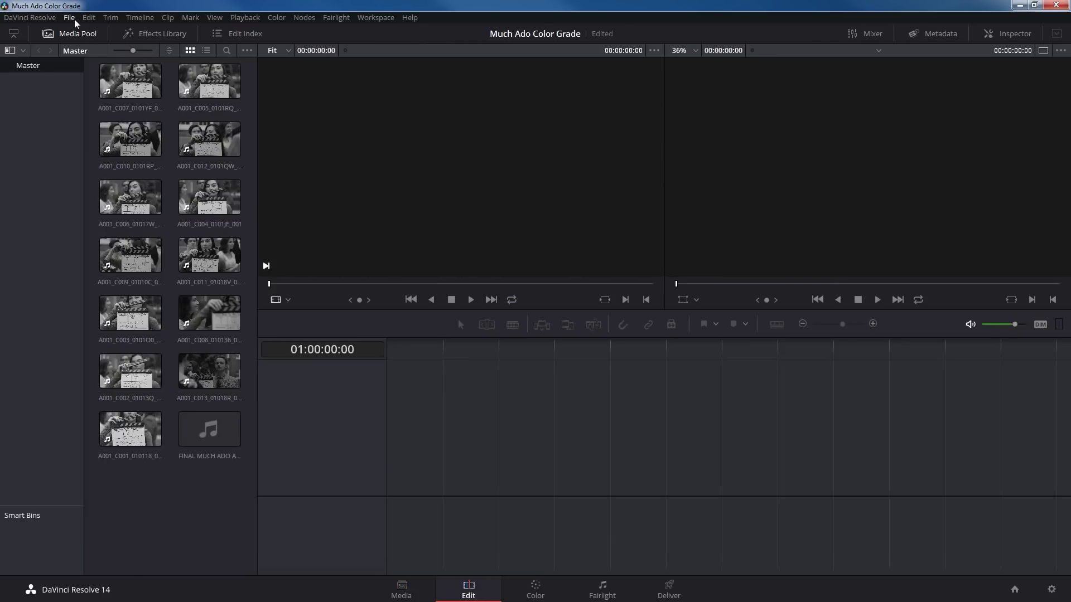
Step: Load 720 PROXY EDIT.xml from the Desktop with automatic project settings and clip import disabled
click(69, 18)
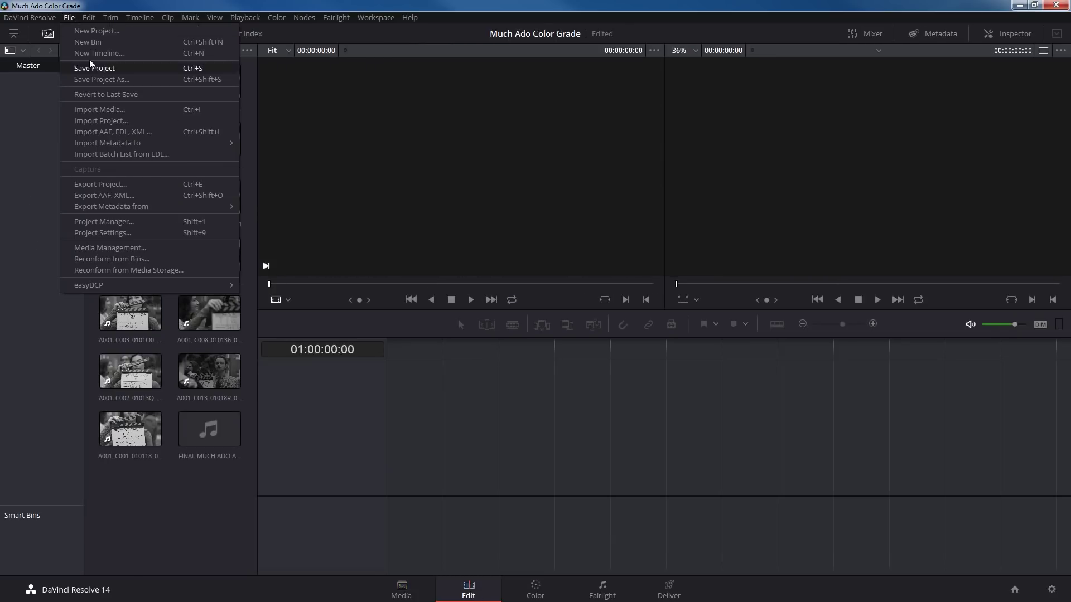
click(128, 133)
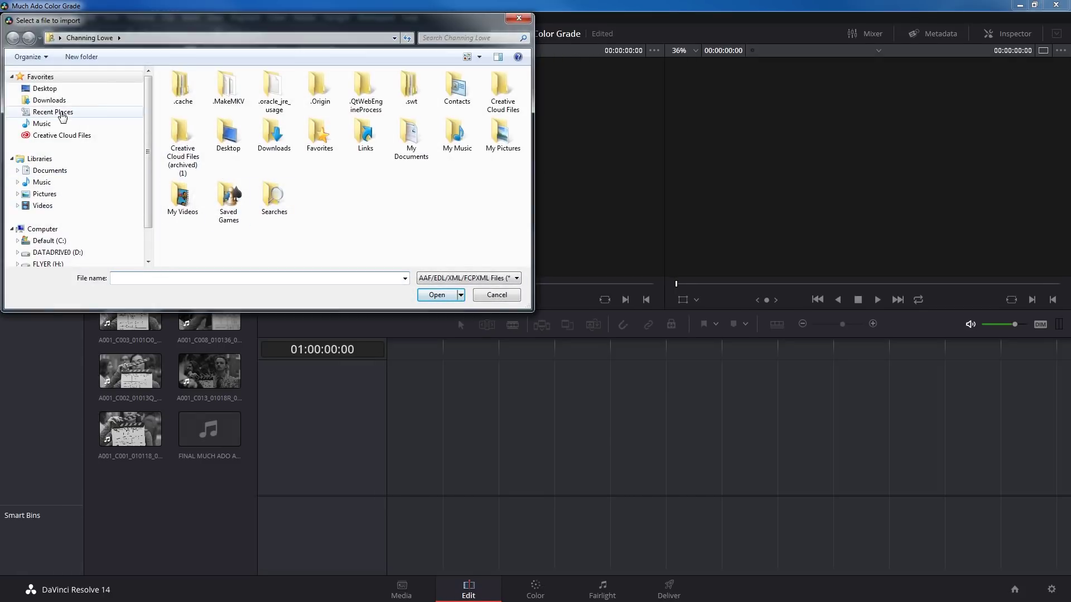
click(60, 88)
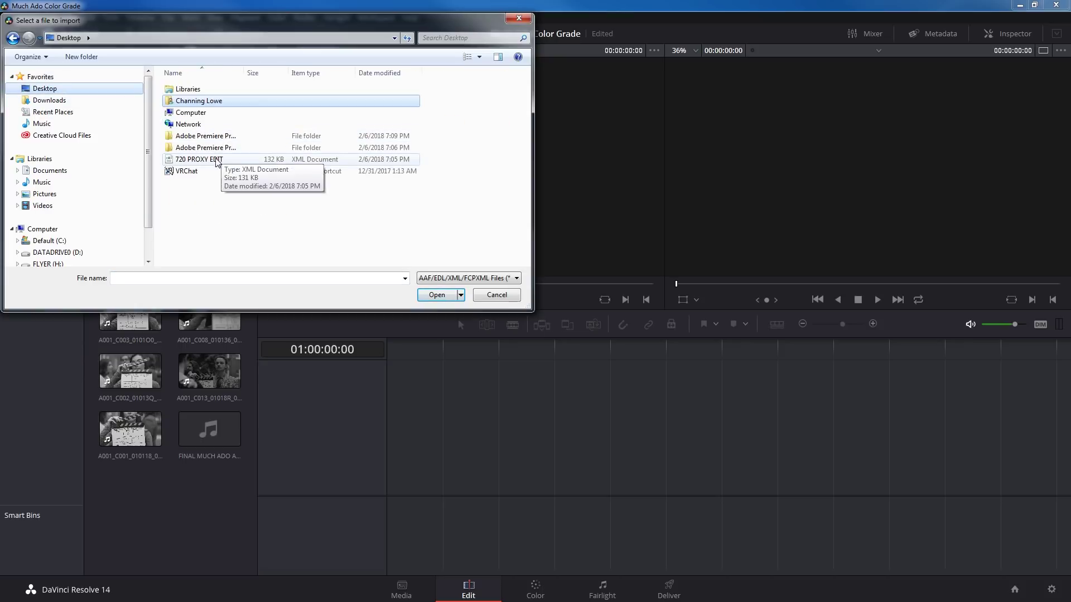
double_click(200, 160)
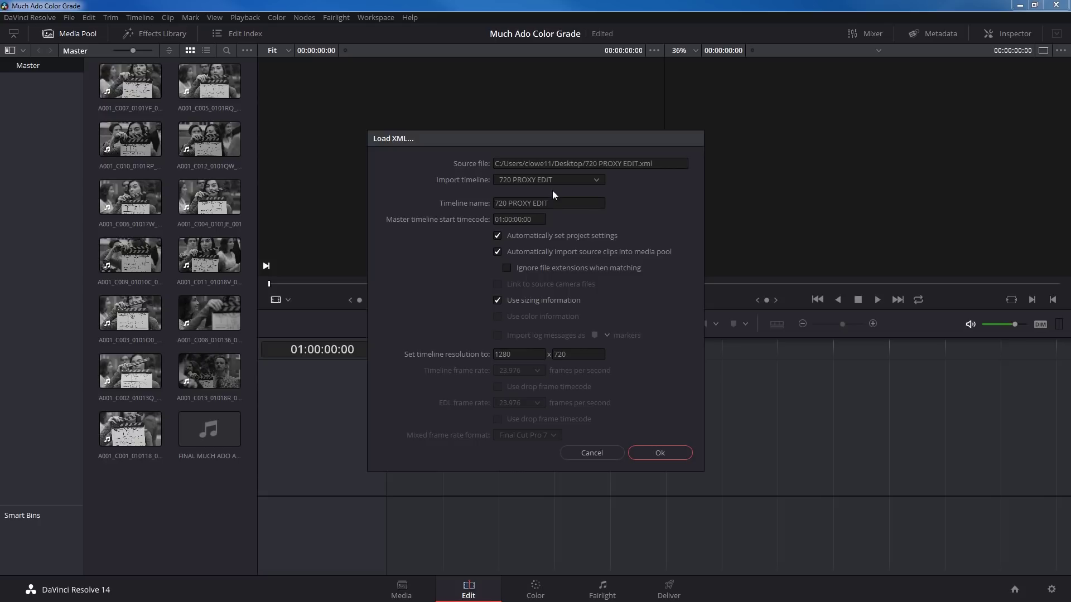
click(499, 235)
click(497, 252)
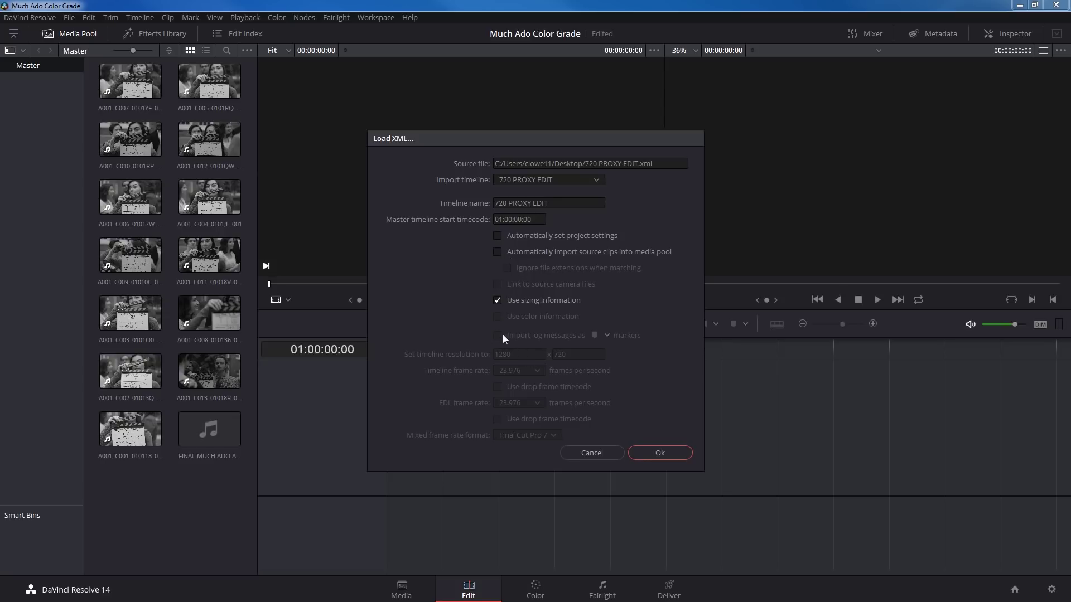
Step: Close the XML import log and zoom the imported timeline to fit all clips
click(668, 454)
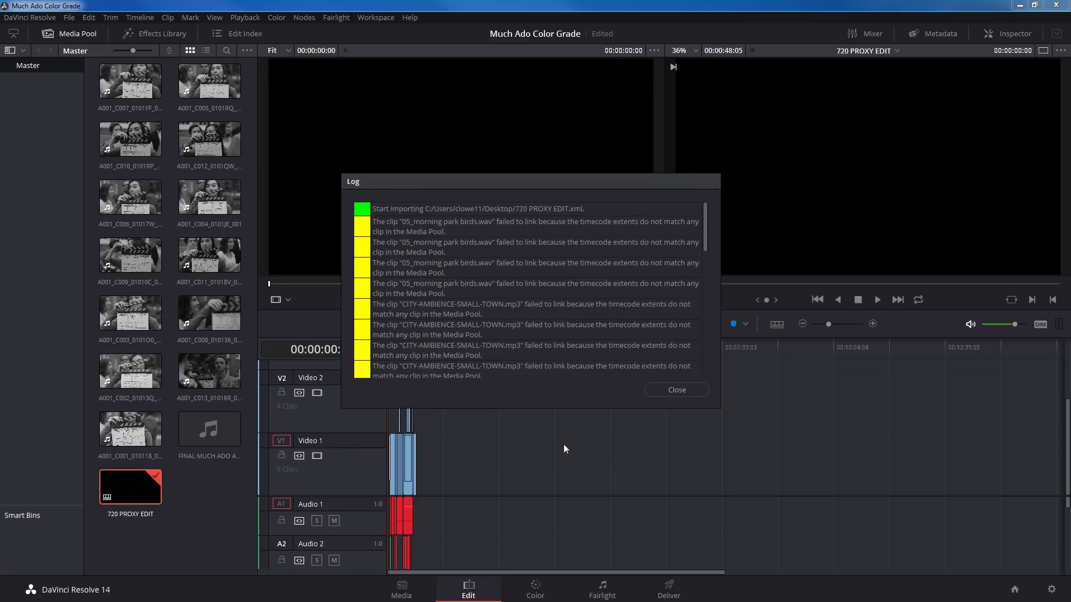
click(680, 390)
click(410, 347)
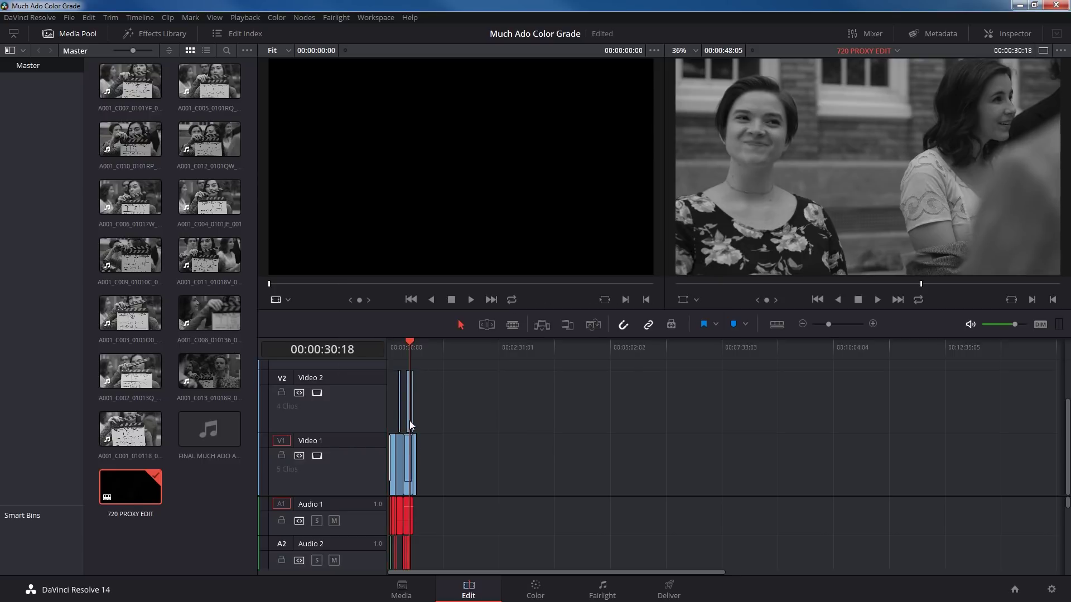
key(shift+z)
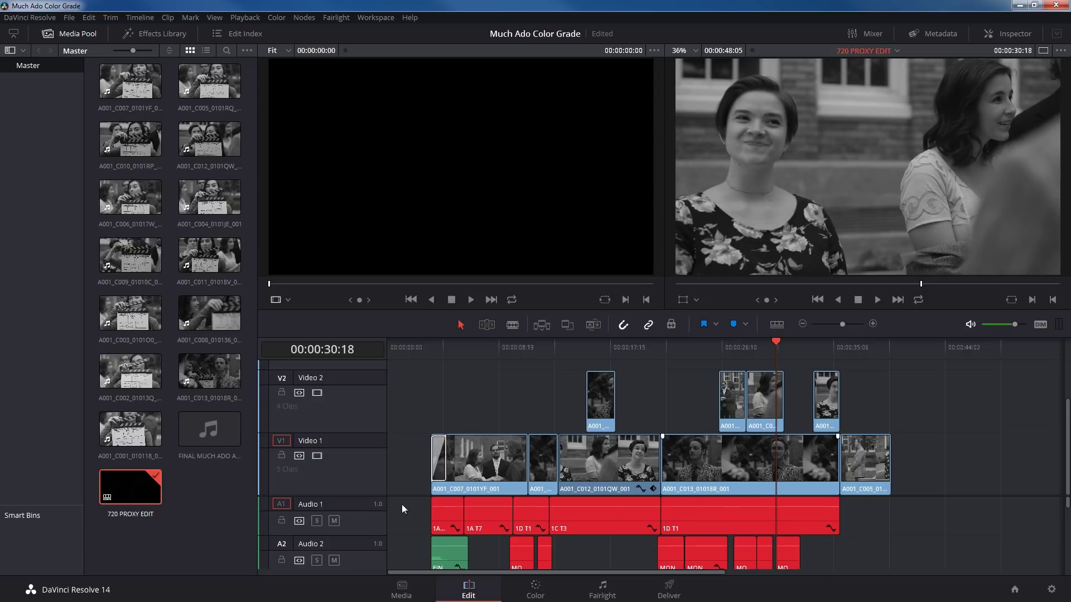
drag(512, 349, 481, 348)
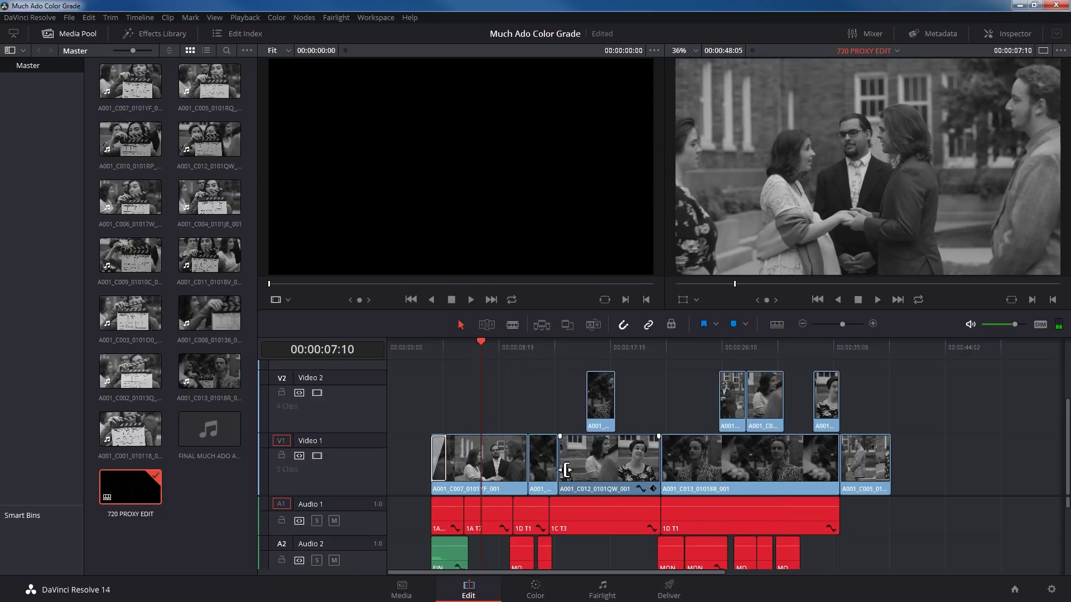
scroll(1068, 493, up, 1)
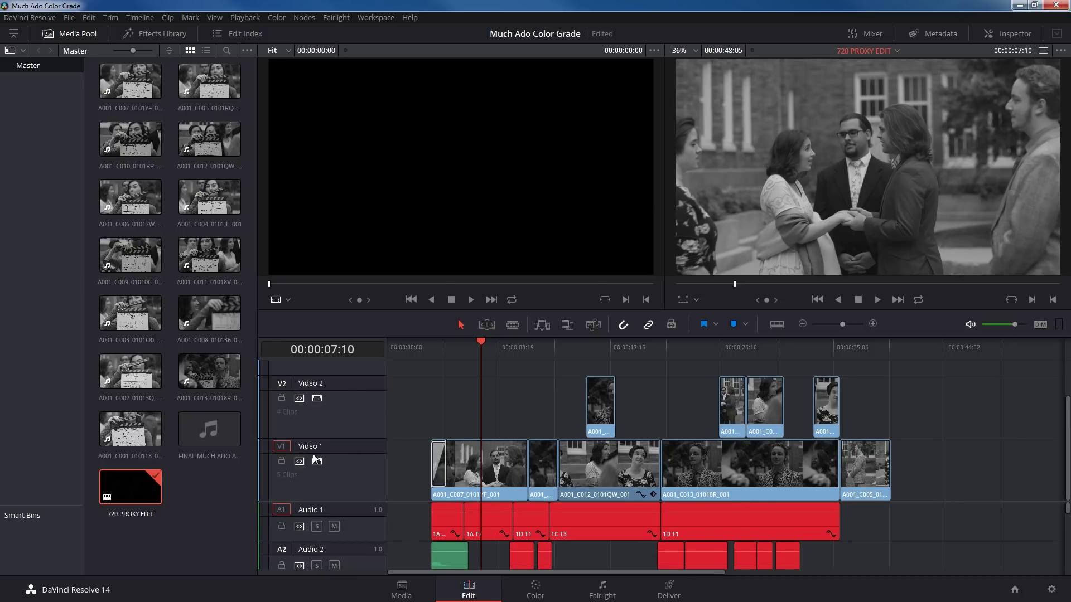
Step: With V1 and V2 locked, replace the edit's audio with FINAL MUCH ADO AUDIO MIX on A1
click(281, 460)
click(281, 397)
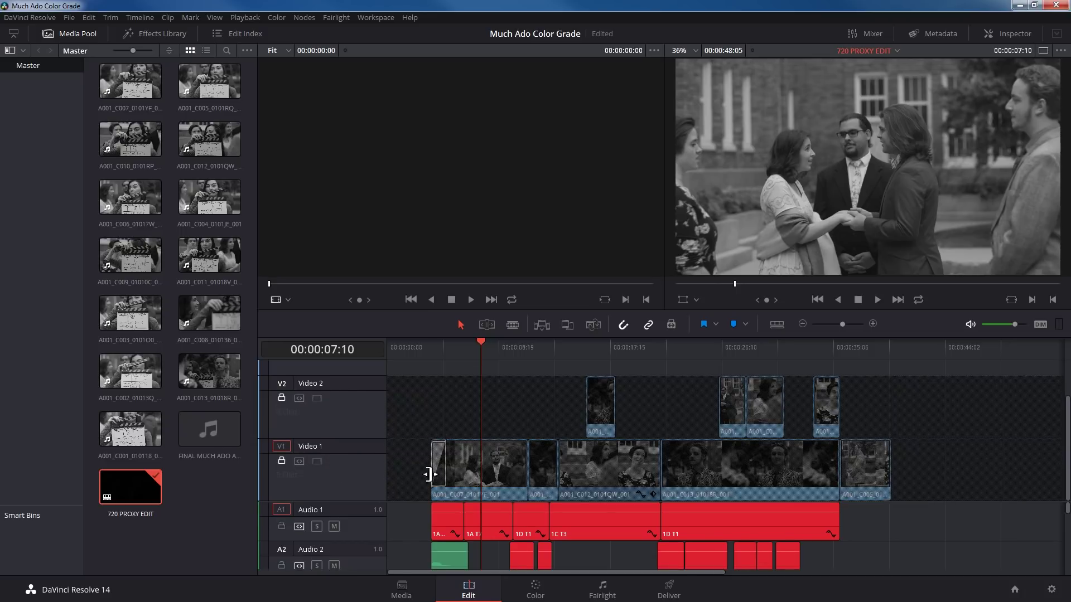
key(ctrl+a)
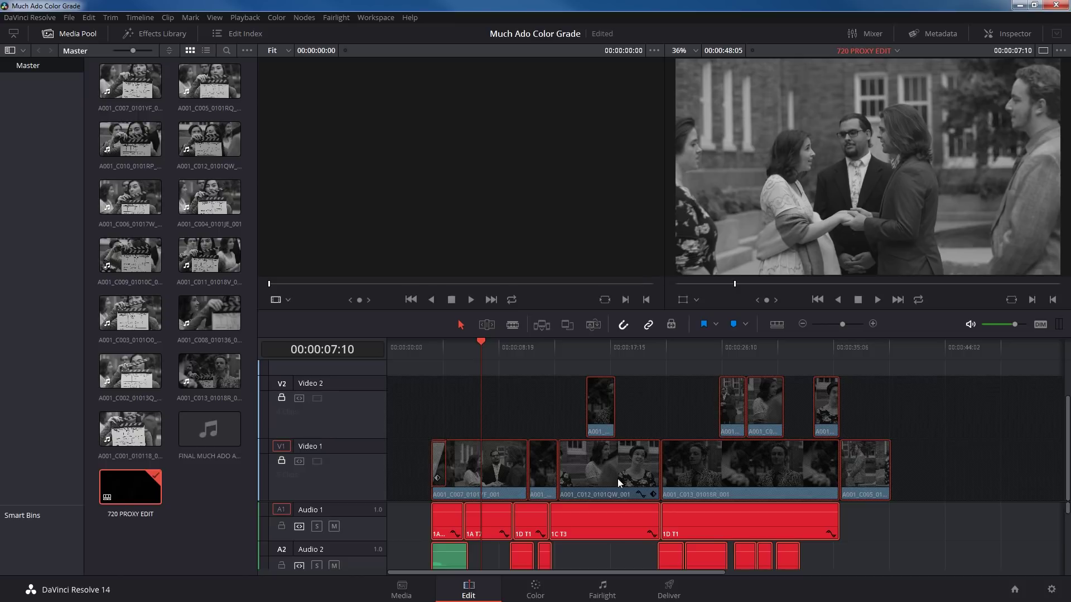
key(Delete)
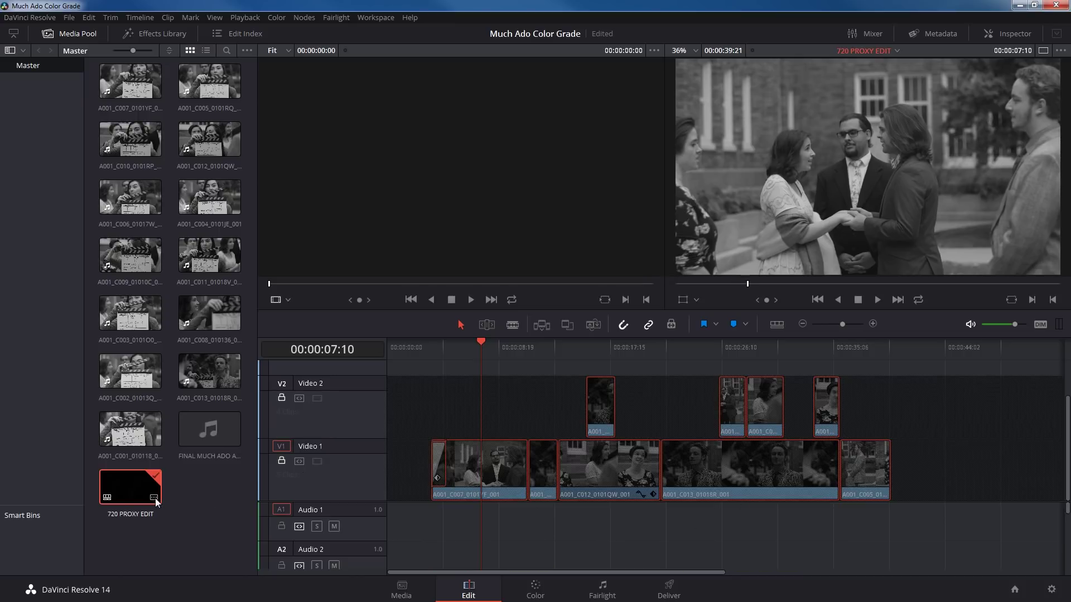
drag(185, 435, 386, 512)
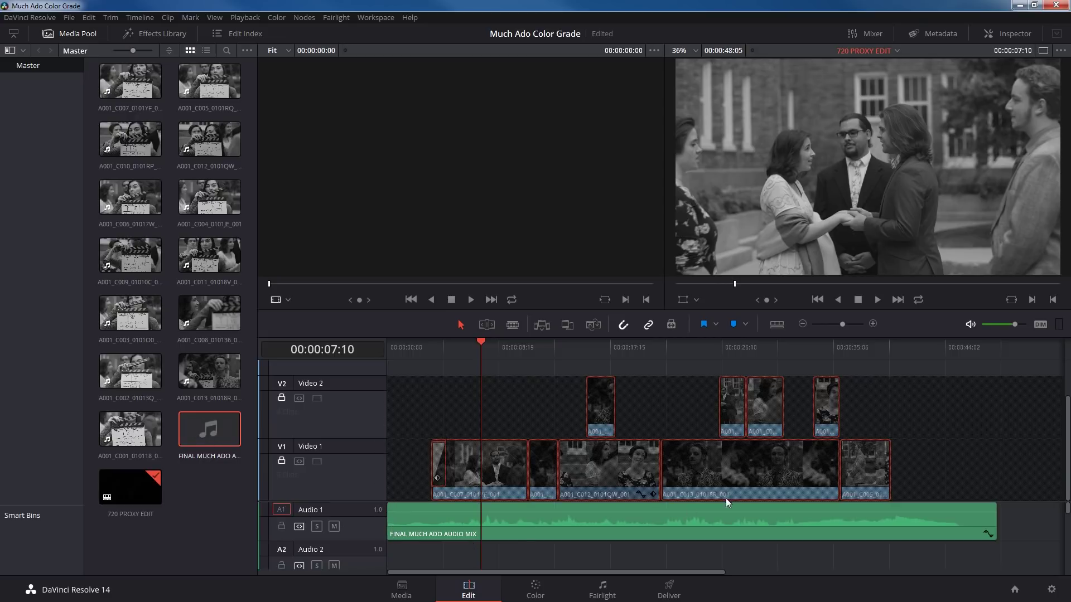
click(282, 461)
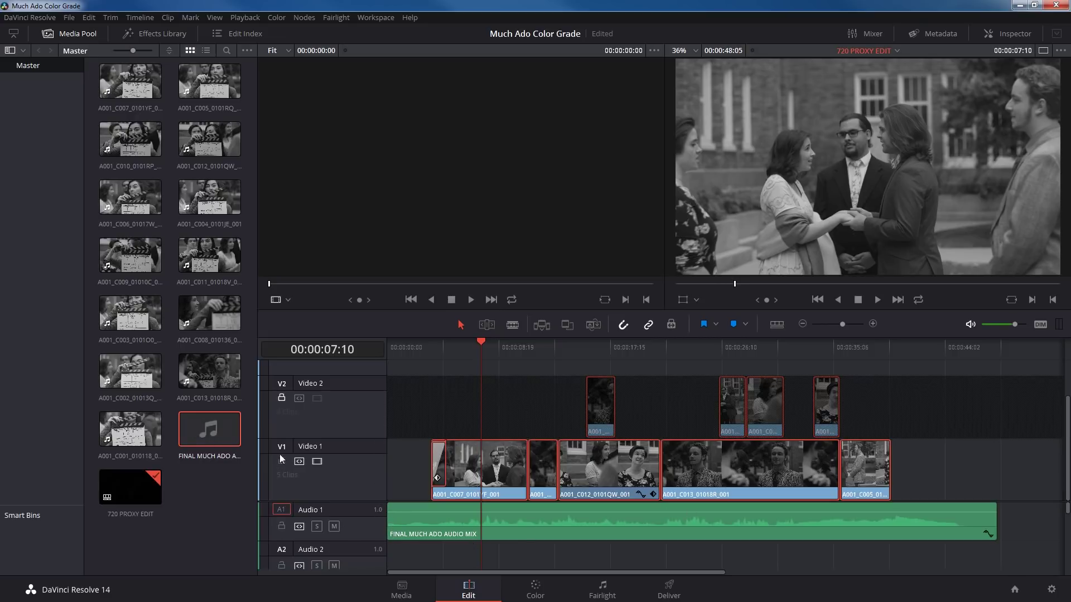
click(281, 397)
click(535, 590)
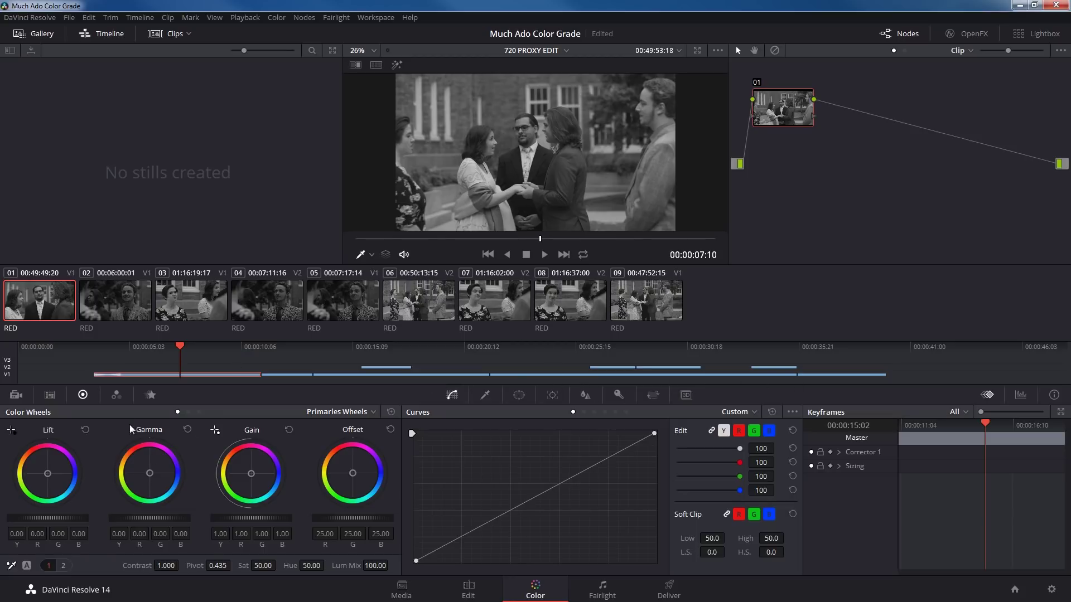
Step: Set the clip's Camera Raw decoding to Clip settings with the REDlog gamma curve
click(16, 395)
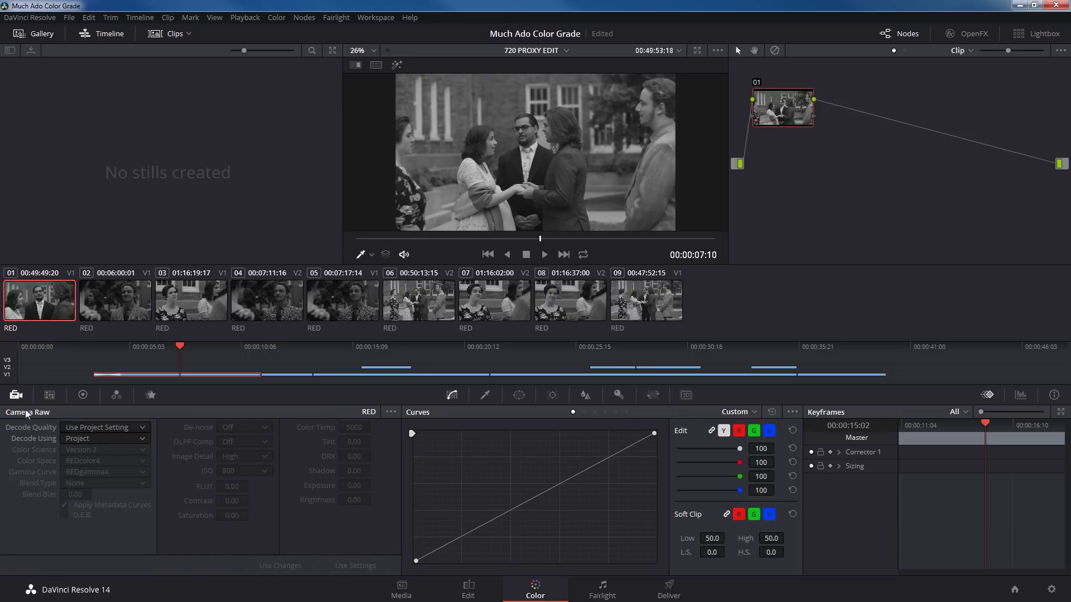
click(89, 442)
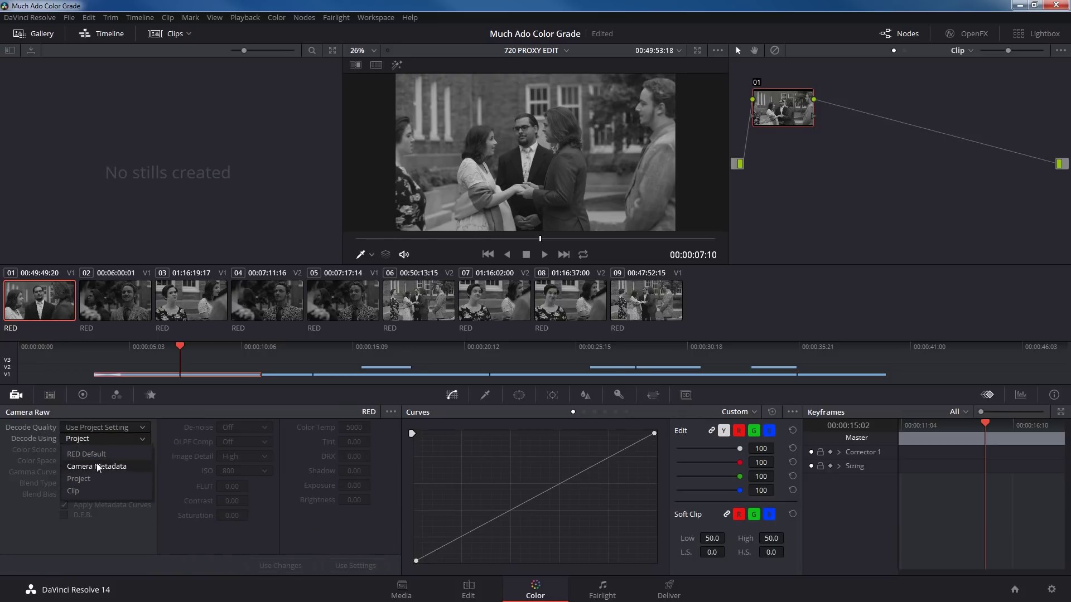
click(96, 493)
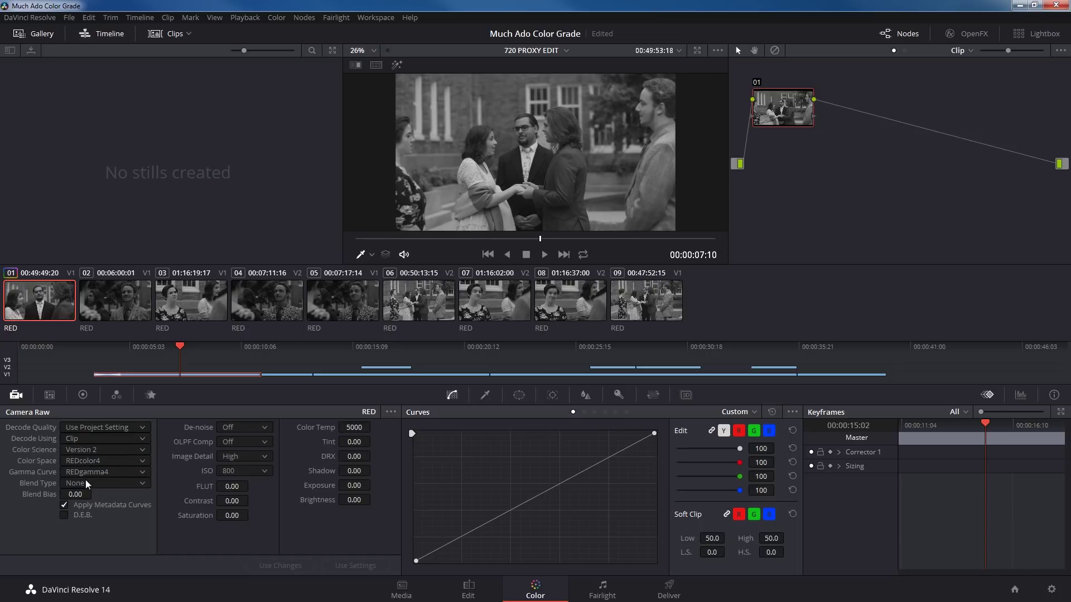
click(96, 470)
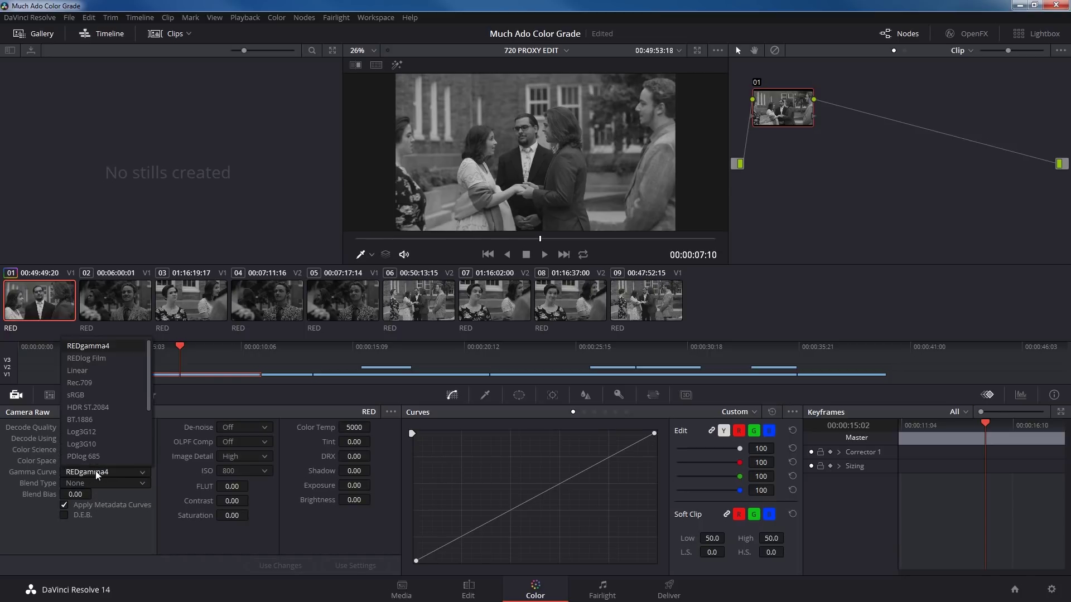
scroll(96, 462, up, 3)
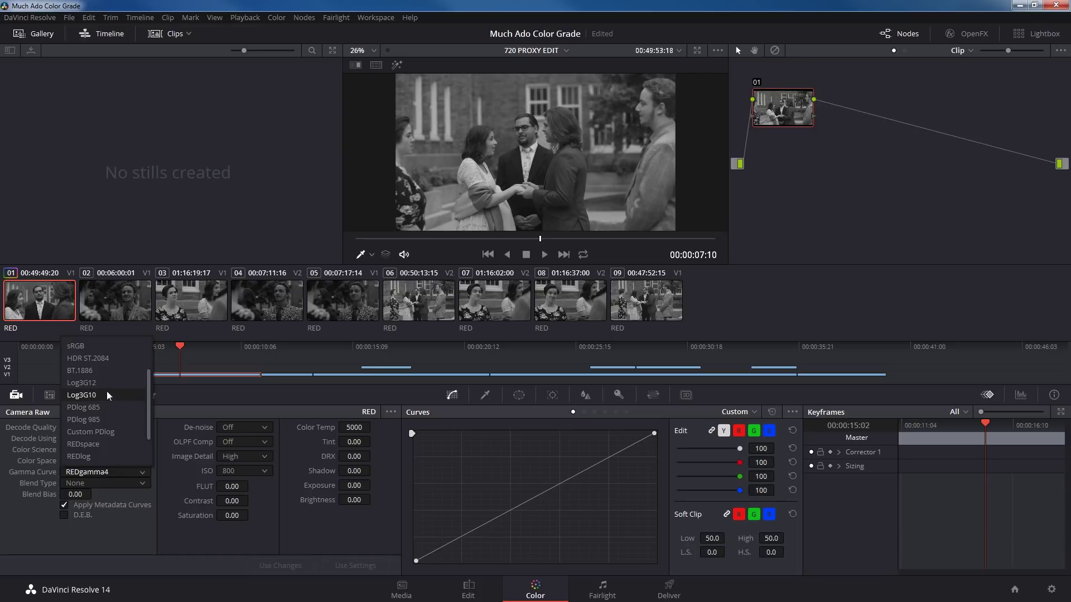
click(93, 456)
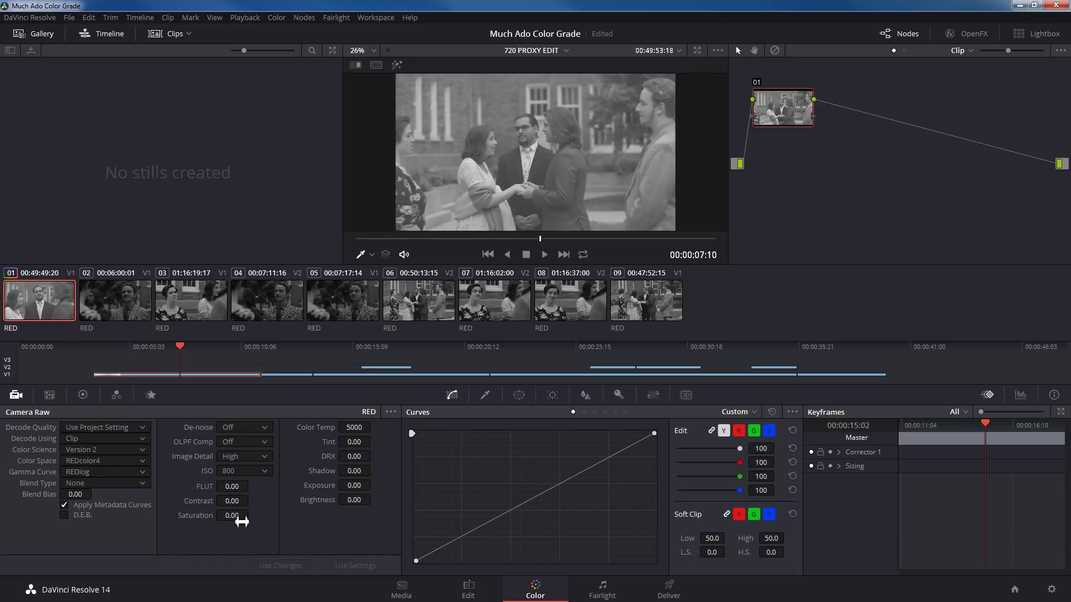
Step: Set Camera Raw Saturation to 1.00, leaving the curve straight
click(239, 515)
drag(245, 517, 218, 515)
text(1)
key(Return)
drag(457, 538, 483, 542)
right_click(483, 541)
Step: Select clips 02 through 09 and check each clip's raw settings in turn
click(121, 299)
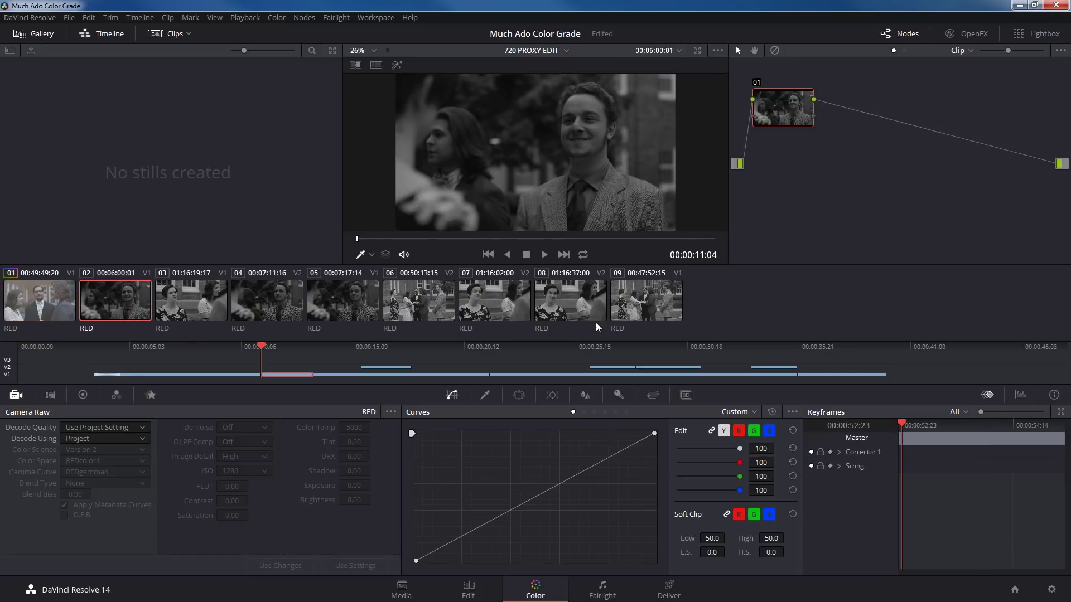
shift+click(637, 310)
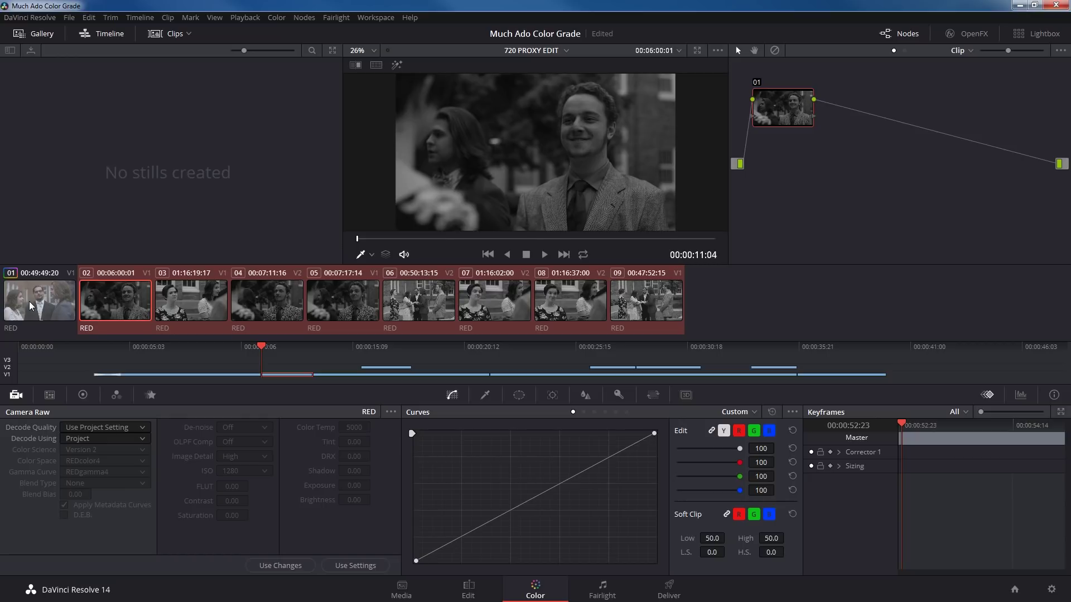
click(144, 296)
click(191, 301)
click(266, 301)
click(418, 304)
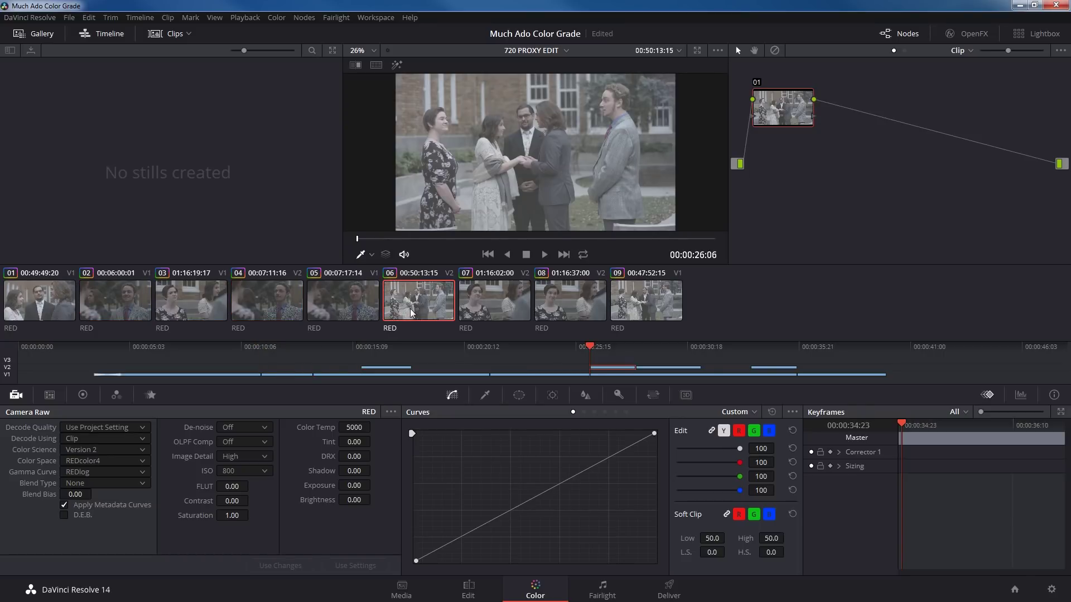
click(484, 306)
click(575, 306)
click(635, 306)
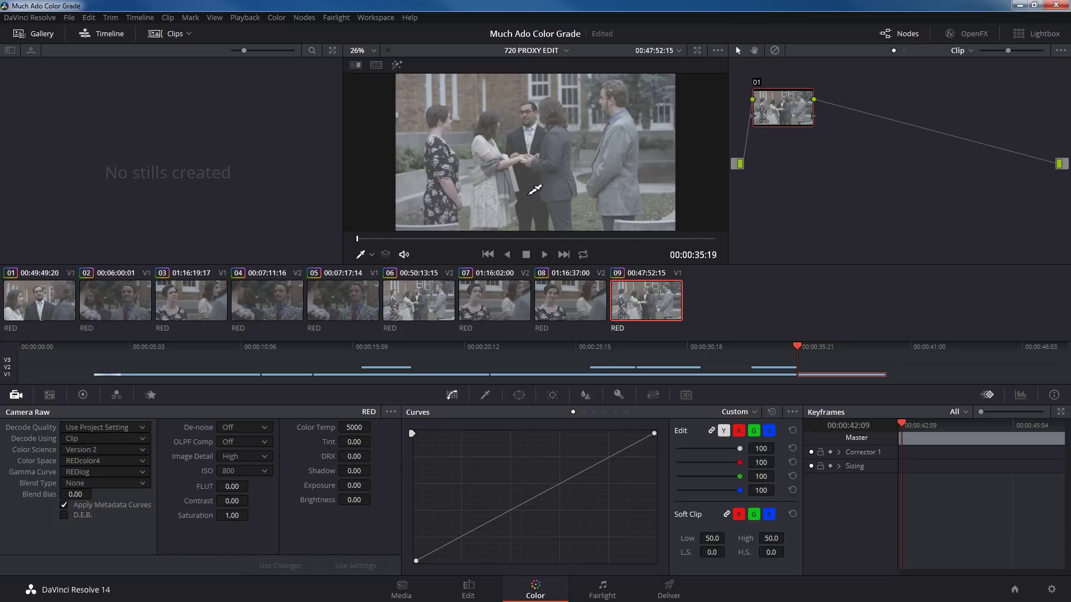
Step: Apply the Arri Alexa LogC to Rec709 3D LUT to clip 09's node 01
drag(775, 115, 811, 124)
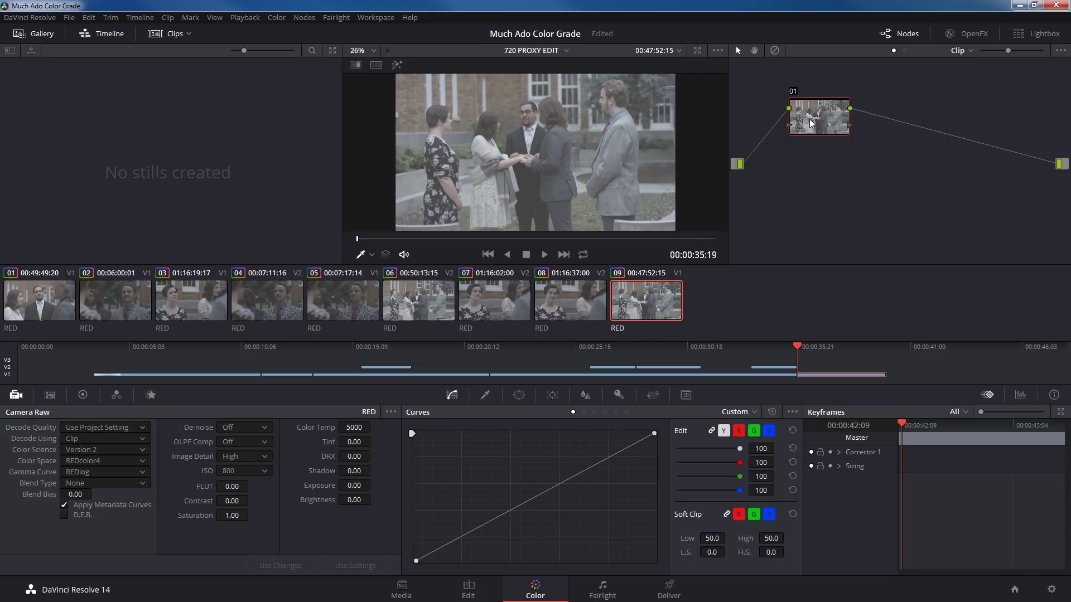
right_click(811, 123)
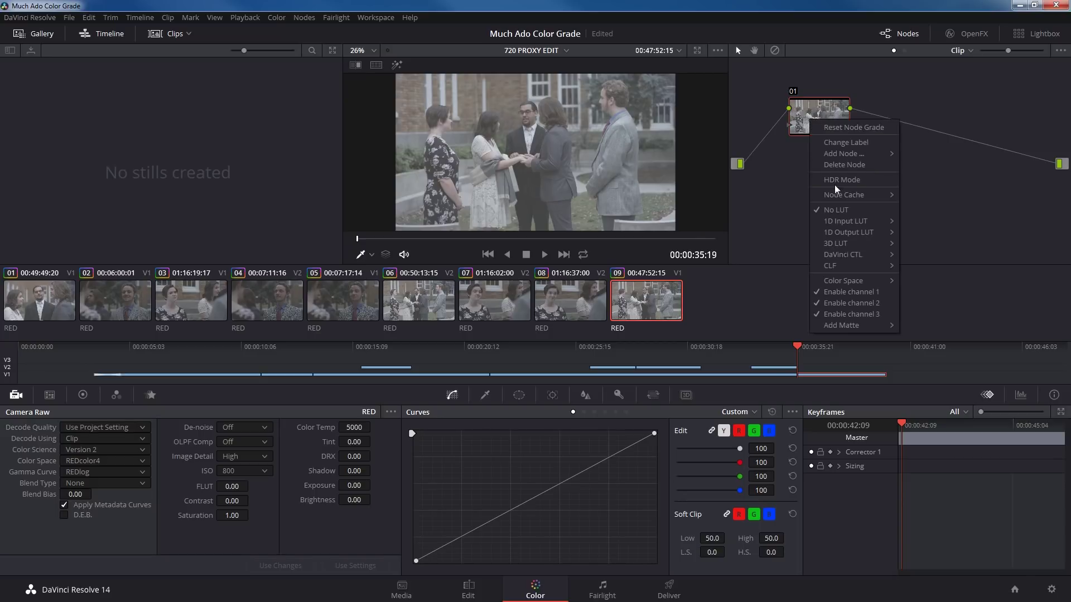
mouse_move(844, 244)
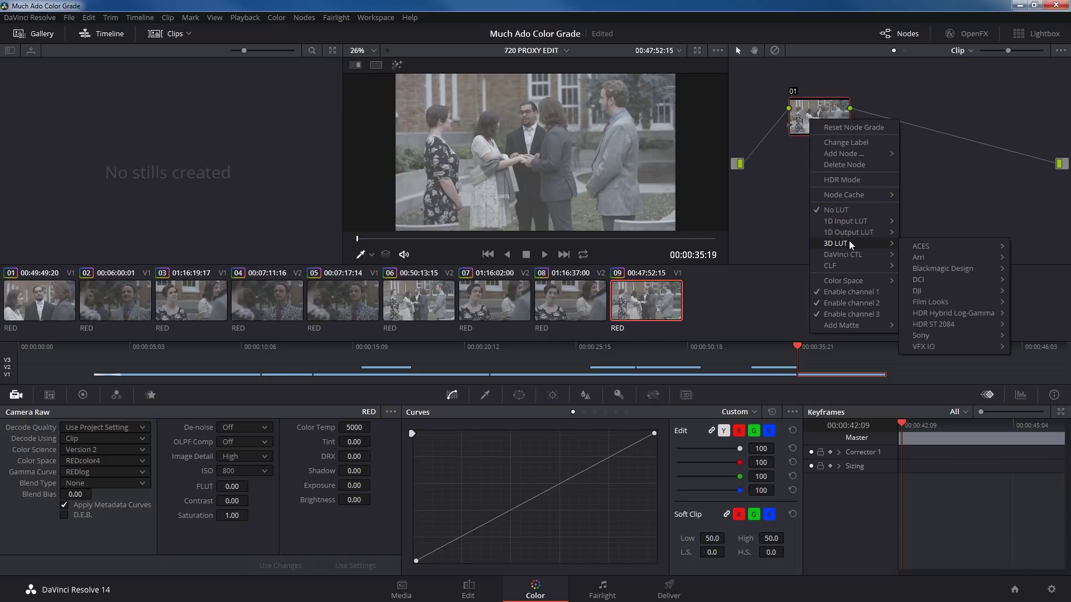
mouse_move(936, 252)
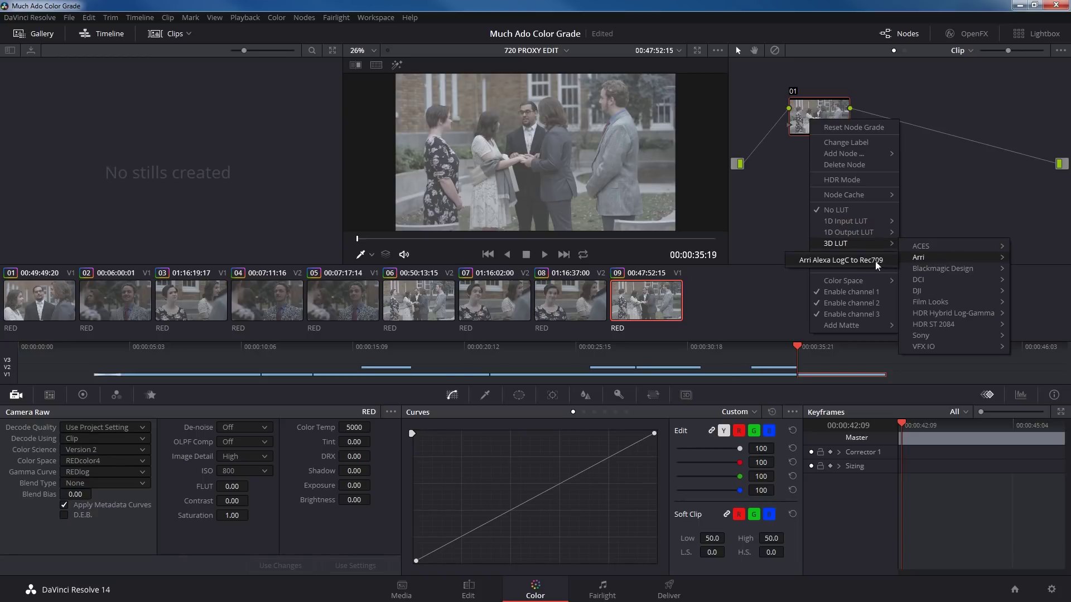
click(845, 264)
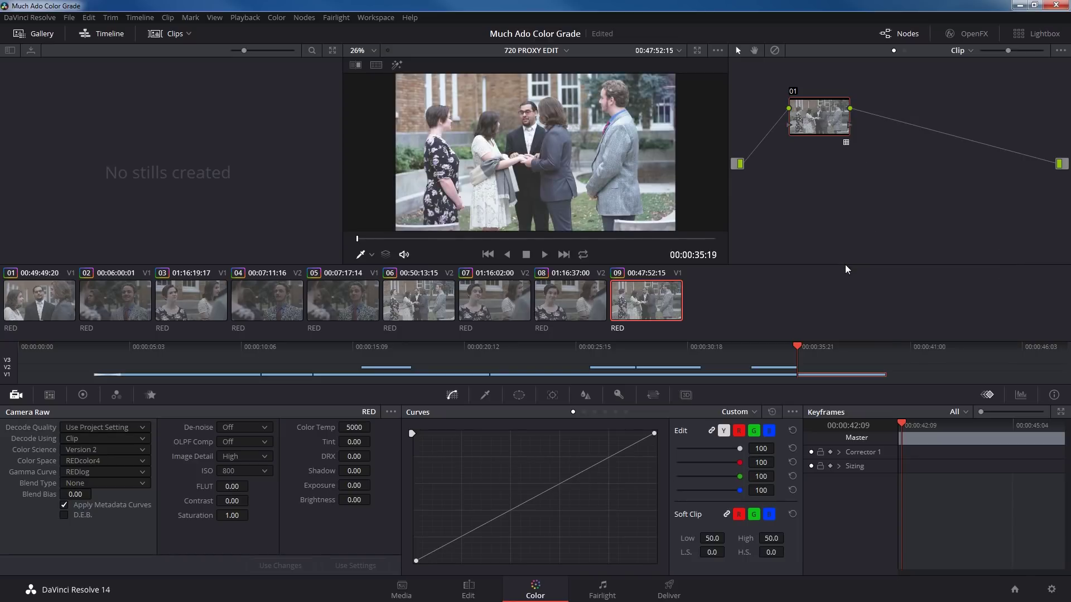
right_click(818, 128)
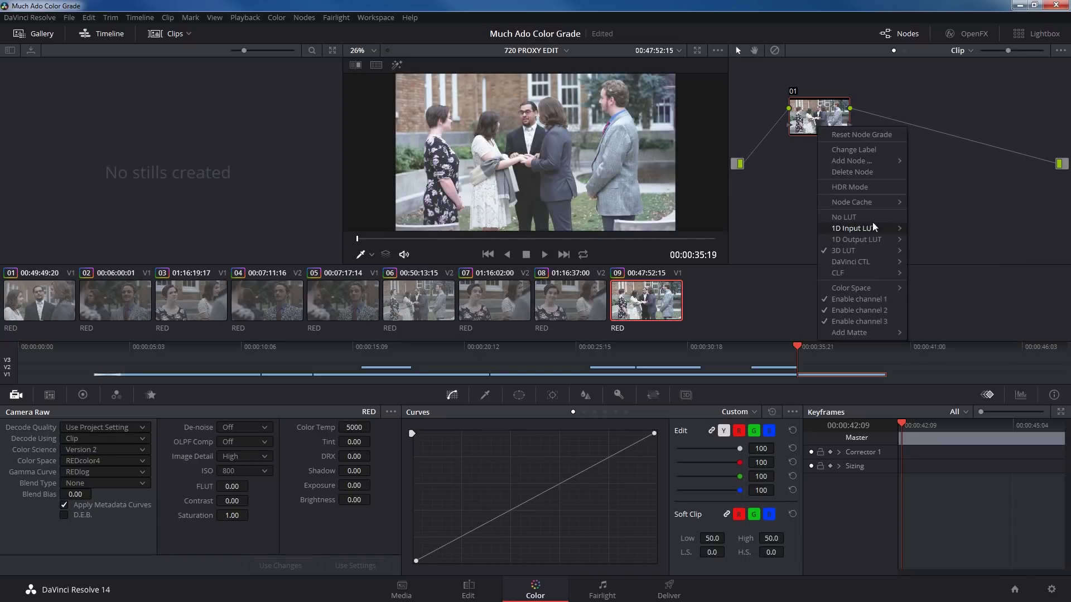
click(938, 190)
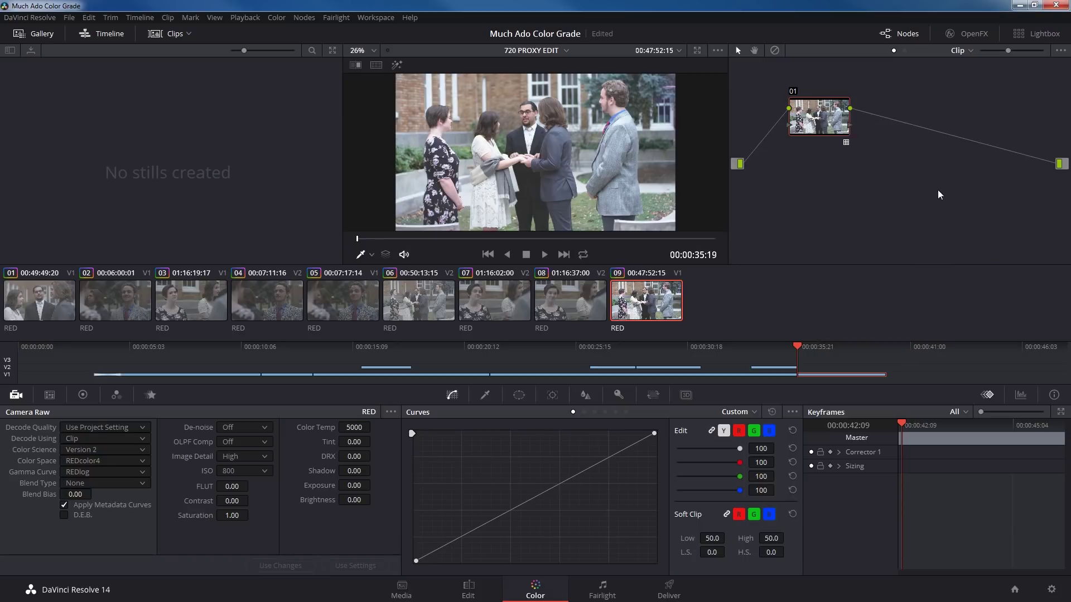